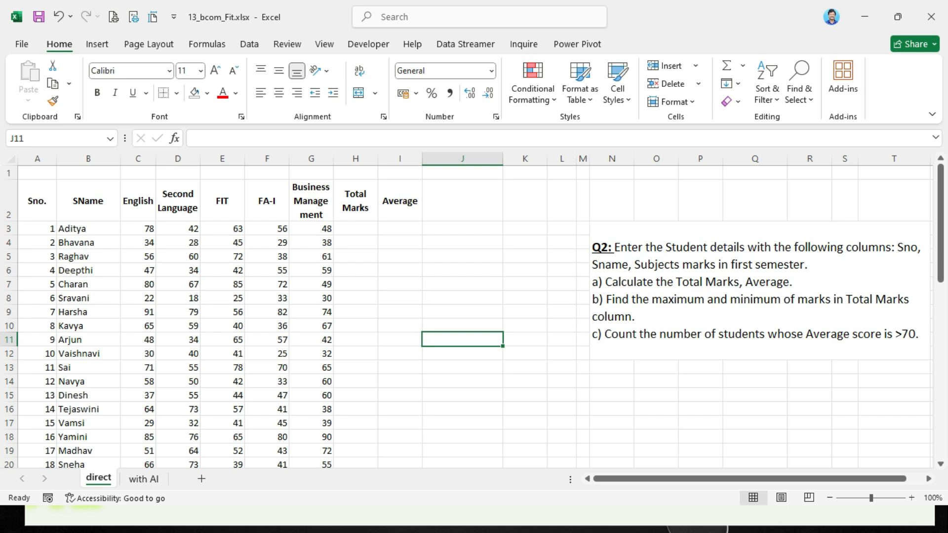
Review the Q2 instructions and the student marks table, including its Total Marks and Average columns
click(759, 290)
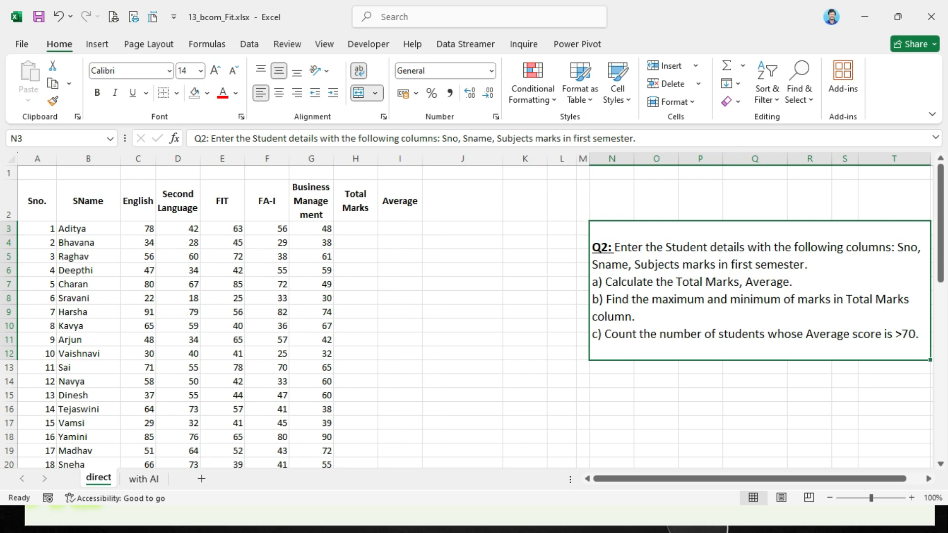
drag(37, 201, 312, 382)
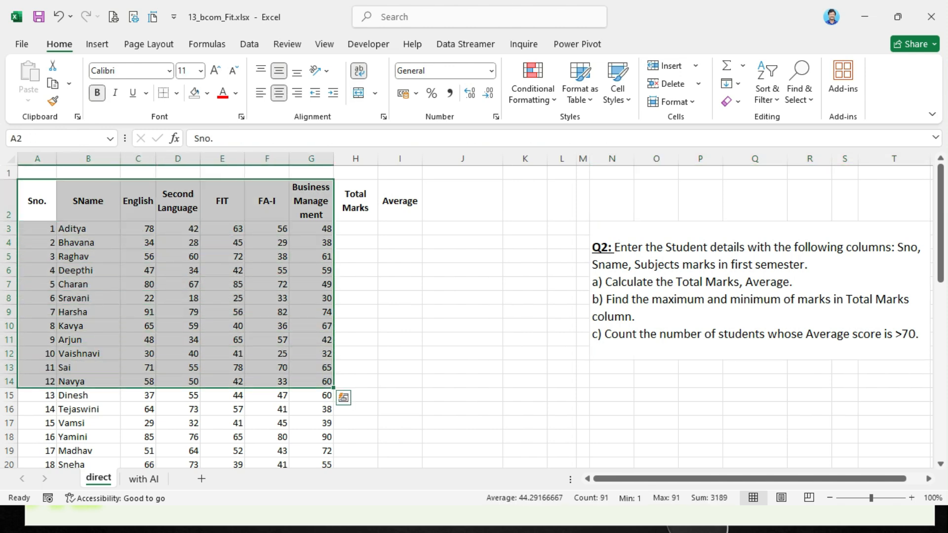
click(312, 354)
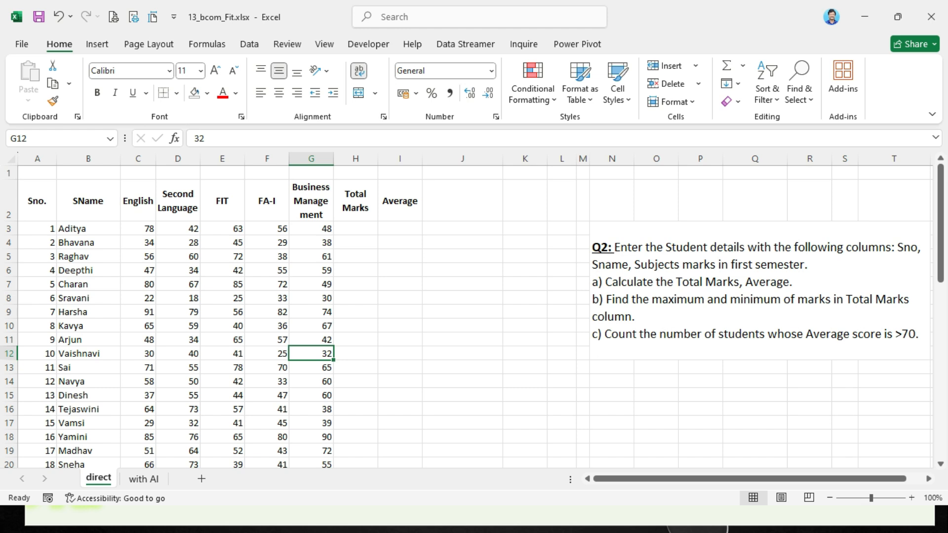
key(Up)
key(Up)
key(Up)
key(Up)
key(Up)
key(Up)
key(Up)
key(Right)
key(Up)
key(Up)
key(Right)
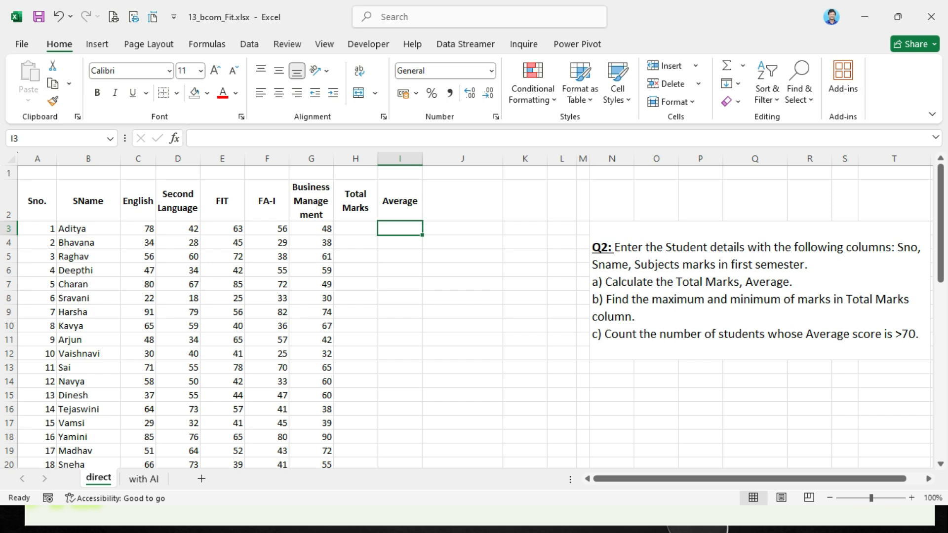
click(355, 158)
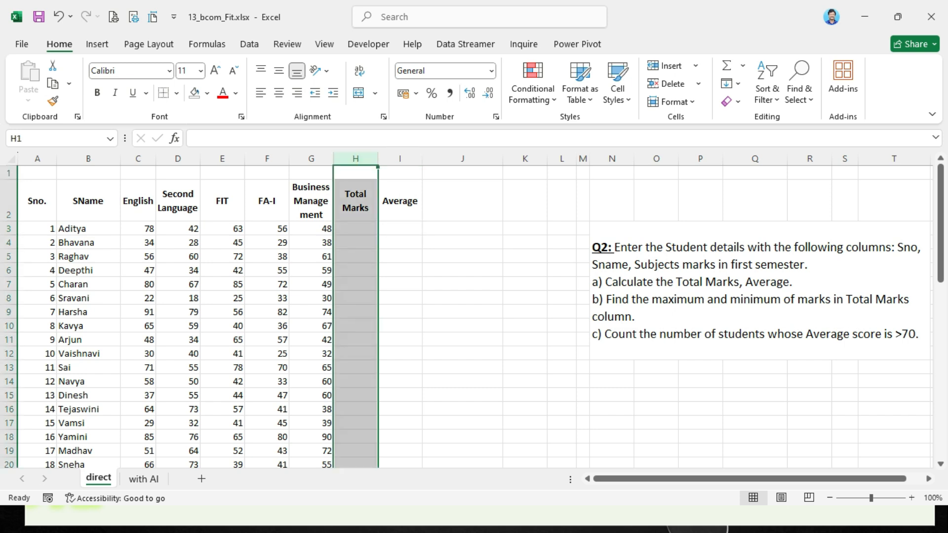
click(356, 228)
click(463, 256)
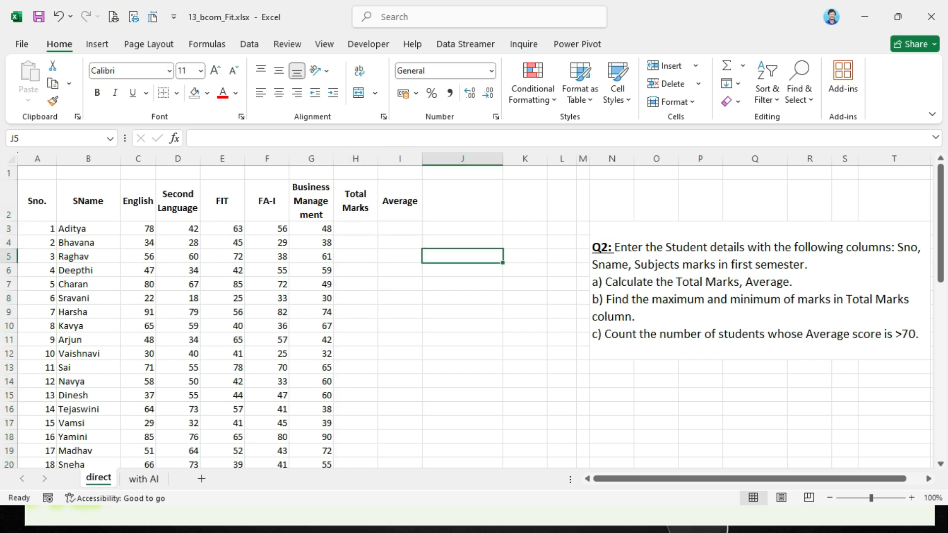
click(462, 270)
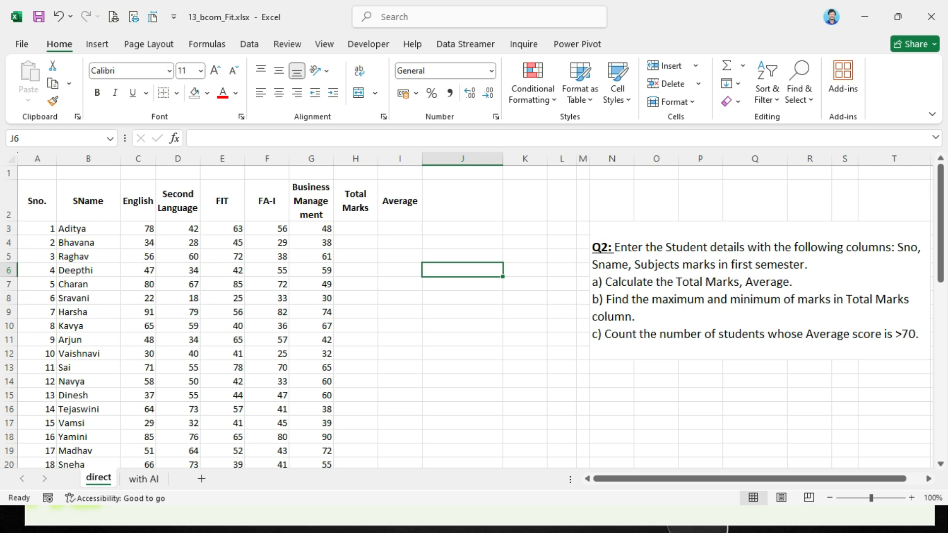
click(400, 159)
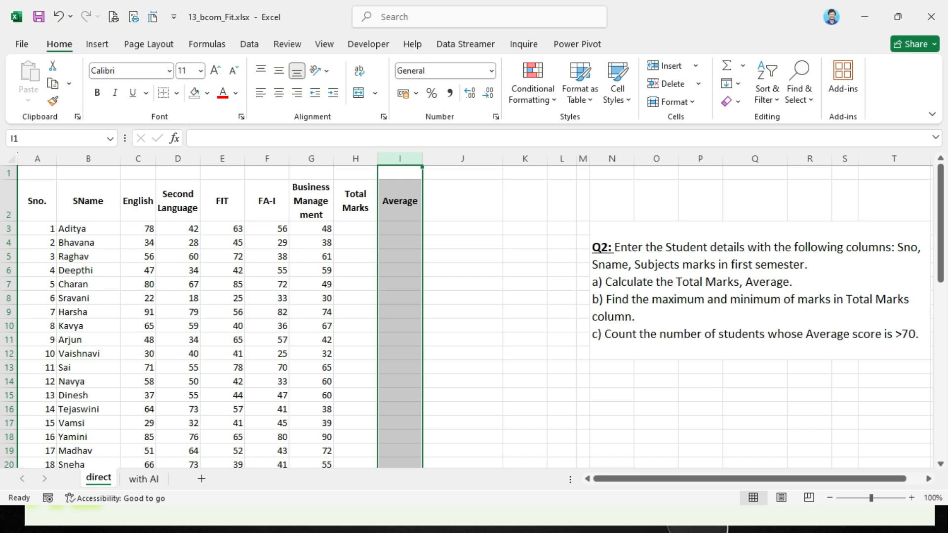
click(462, 311)
click(462, 325)
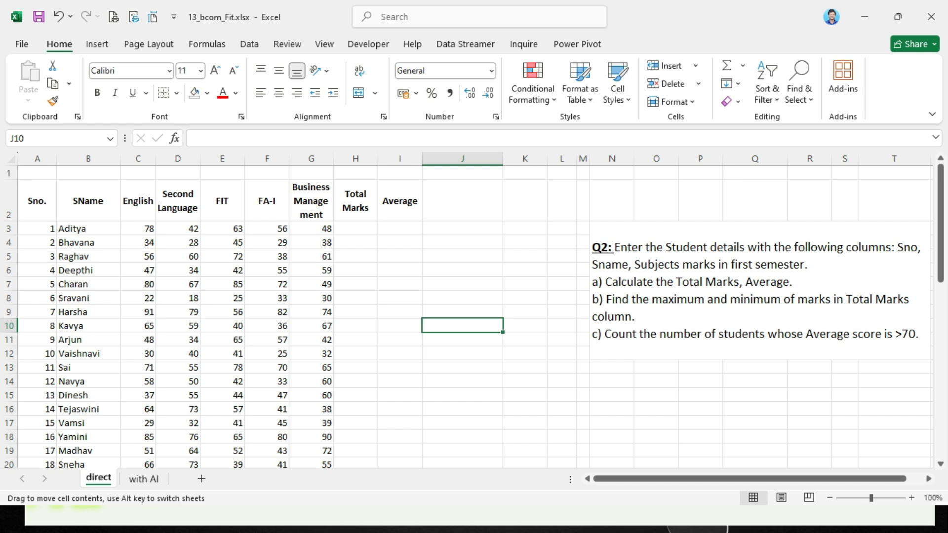
click(144, 479)
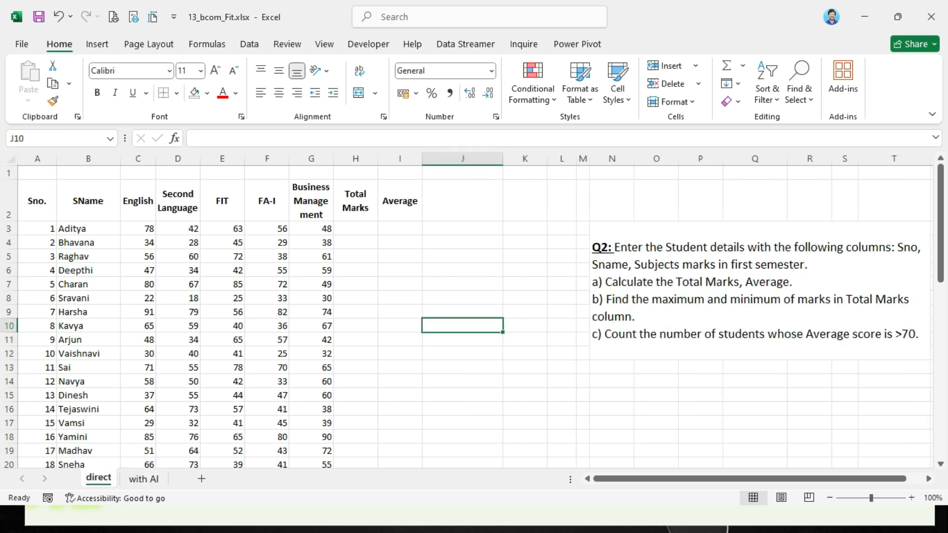
click(462, 312)
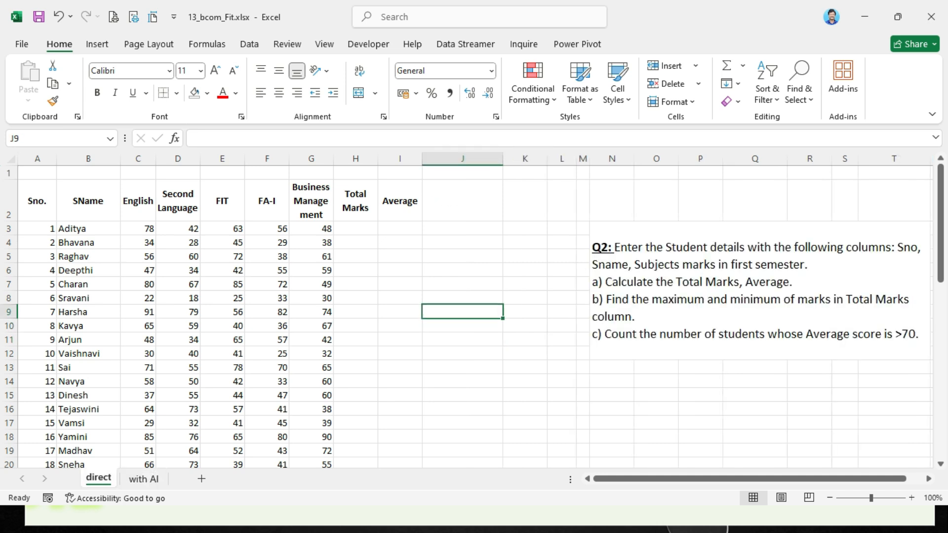
Calculate the first student's total marks in H3 with the formula =SUM(C3:G3)
click(463, 284)
click(355, 228)
click(400, 228)
click(355, 228)
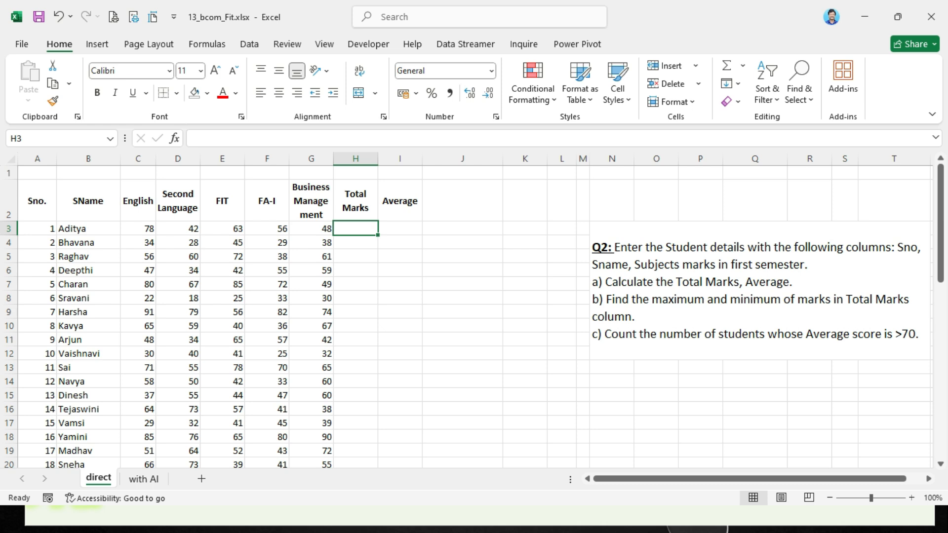
key(alt+equal)
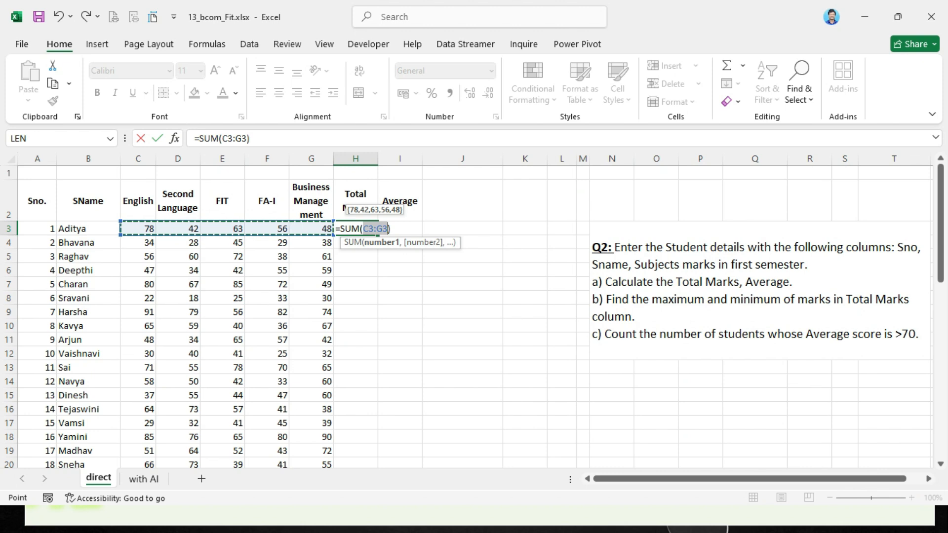
key(Return)
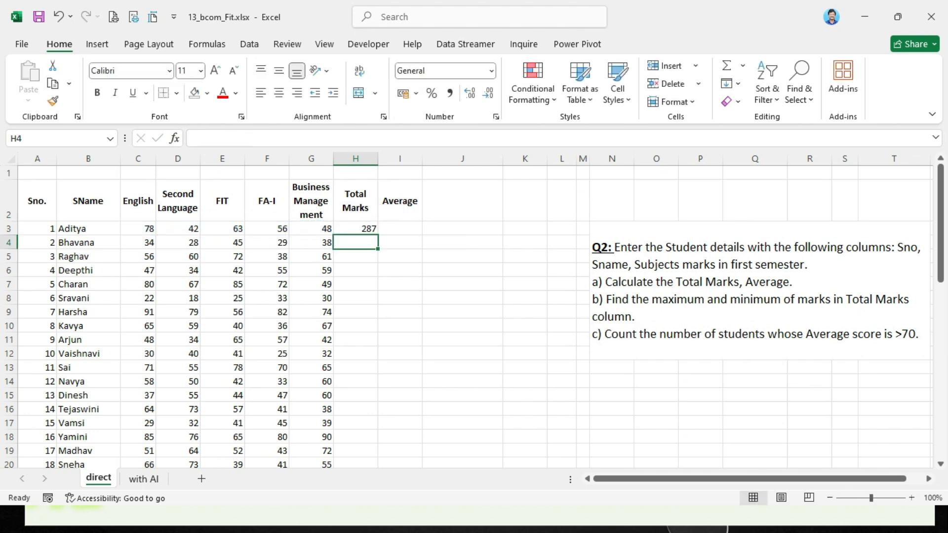
Calculate the first student's average in I3 with the formula =AVERAGE(C3:G3)
click(400, 228)
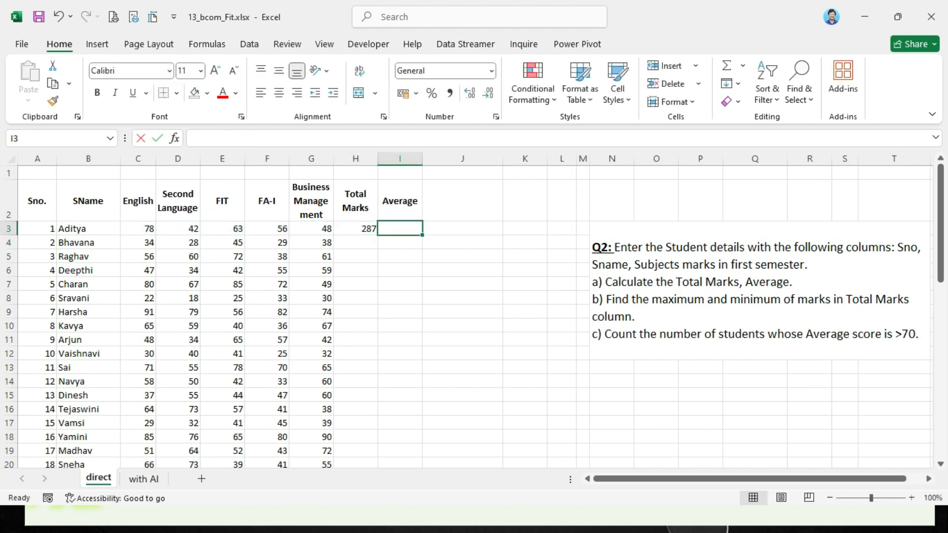
text(=ave)
key(Down)
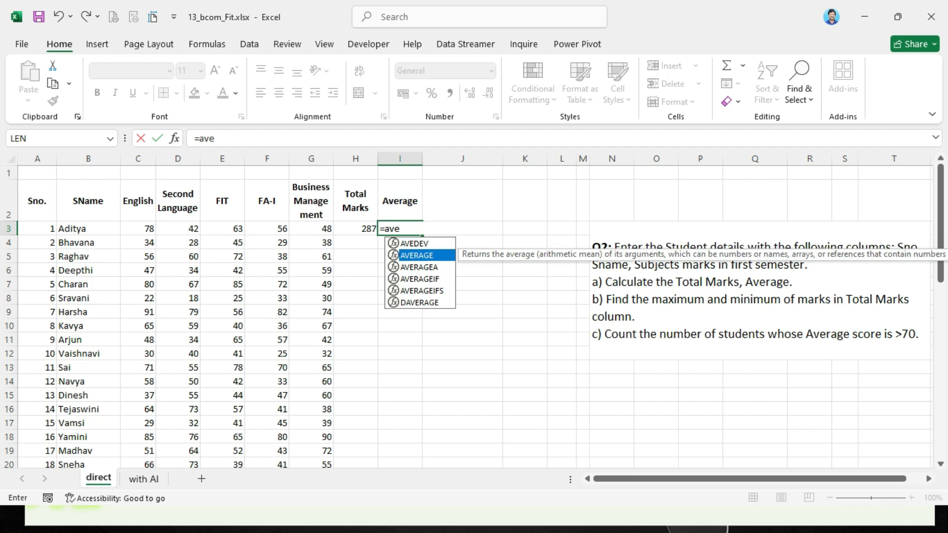
key(Tab)
text(c3:)
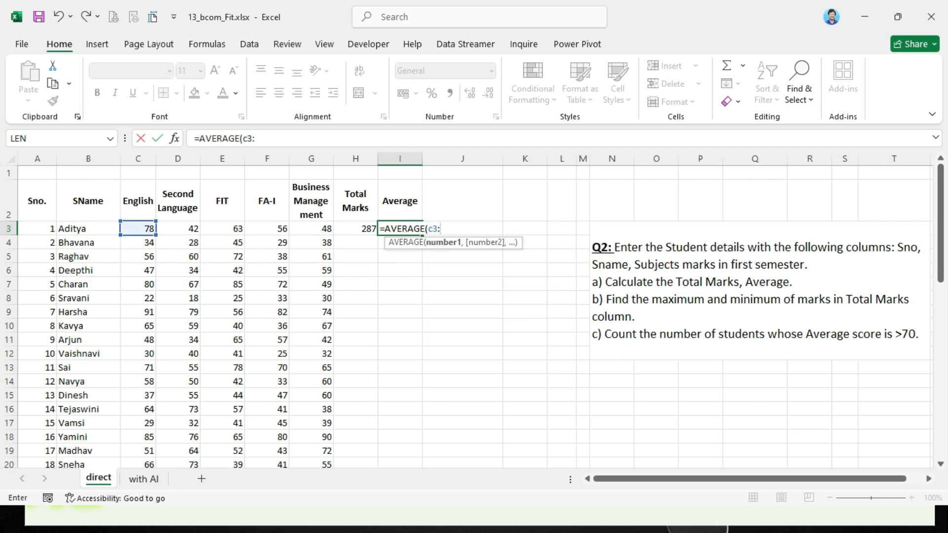
text(g4)
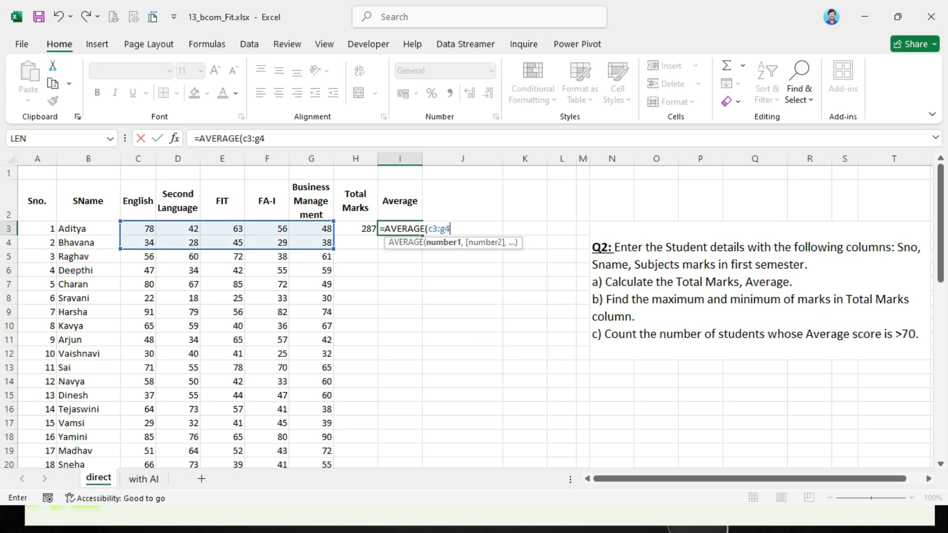
key(BackSpace)
text(3)
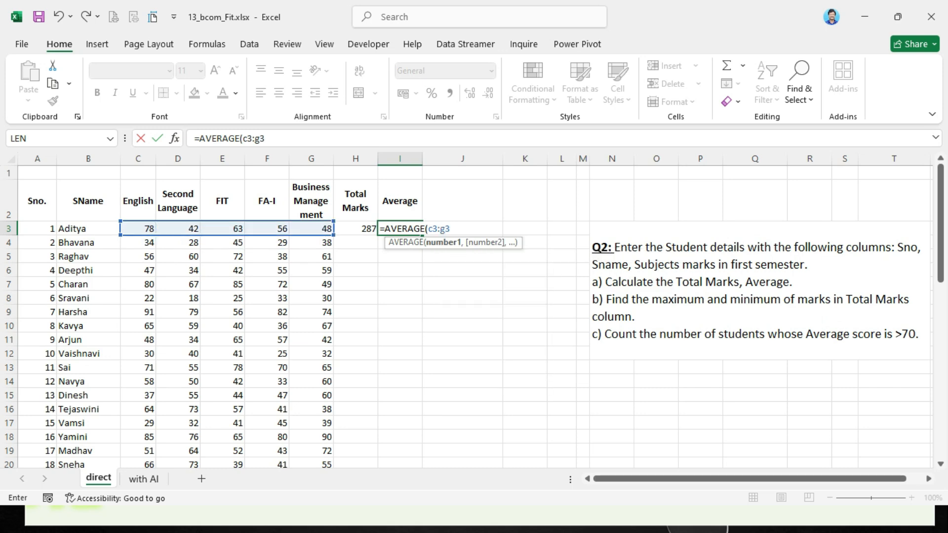
text())
key(Return)
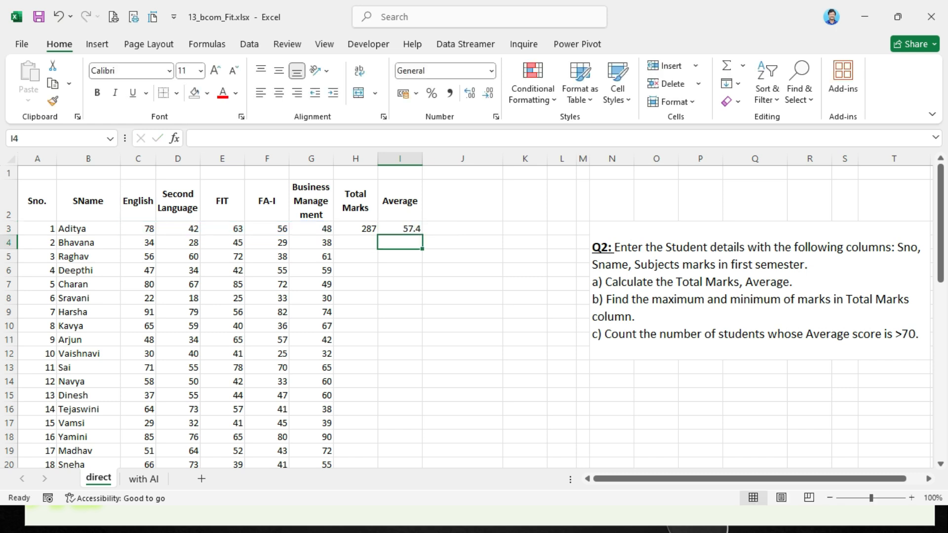
Fill the Total Marks and Average formulas from H3:I3 down to every student row and check both formulas in row 3
drag(355, 229, 400, 229)
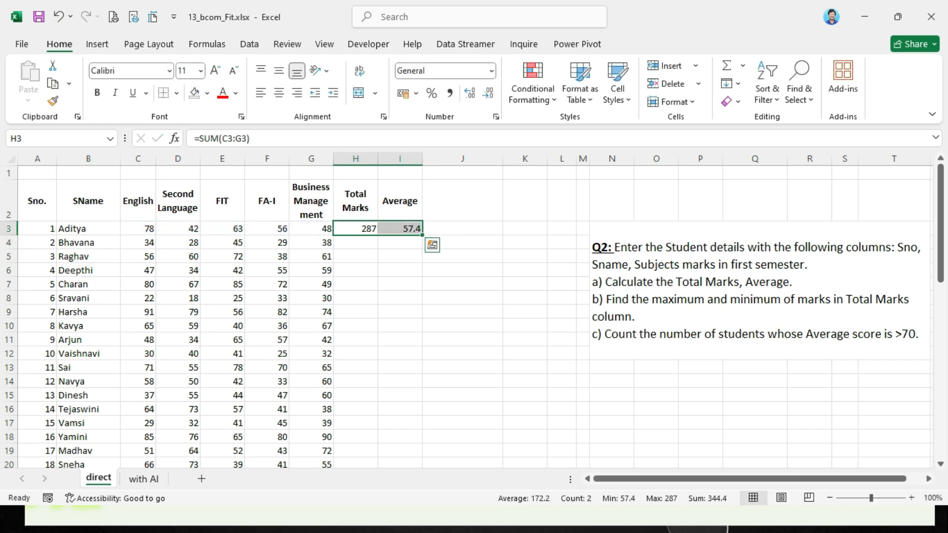
double_click(422, 235)
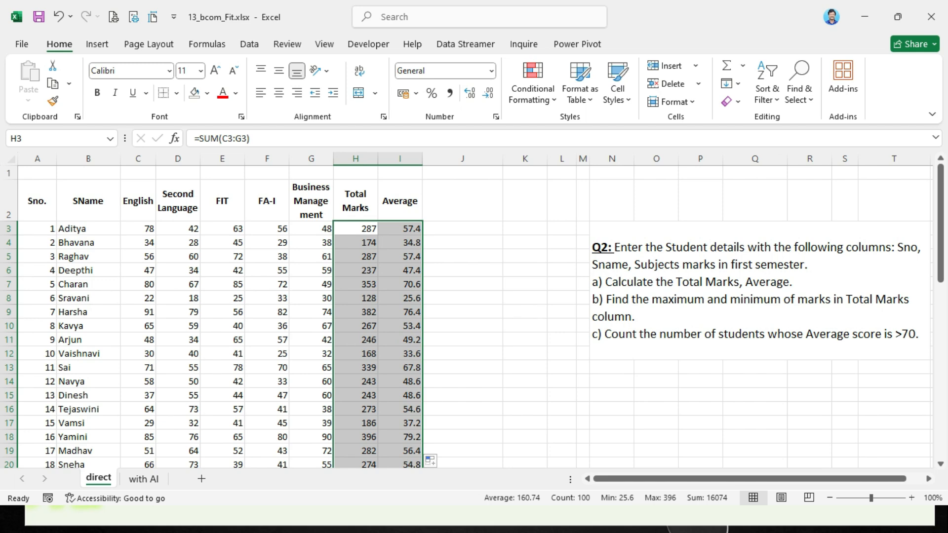
click(355, 228)
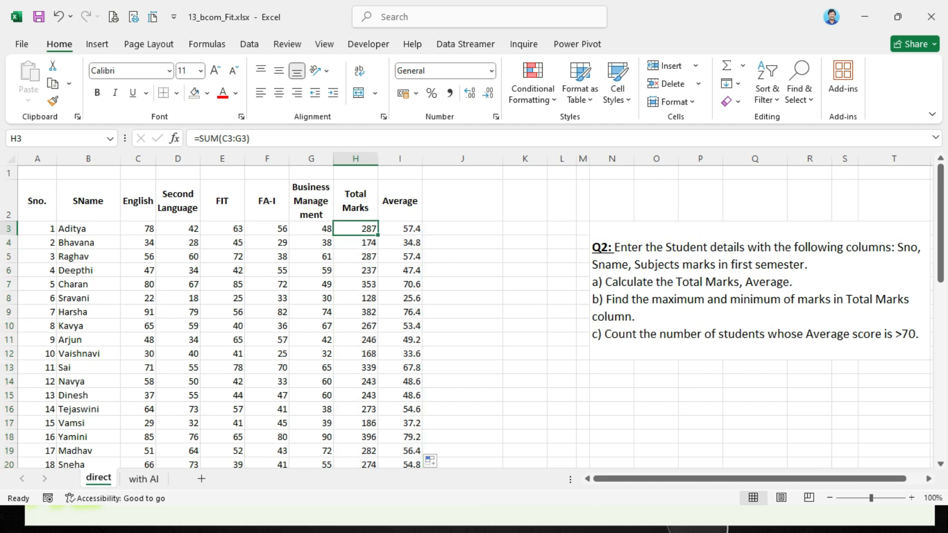
click(400, 228)
double_click(369, 228)
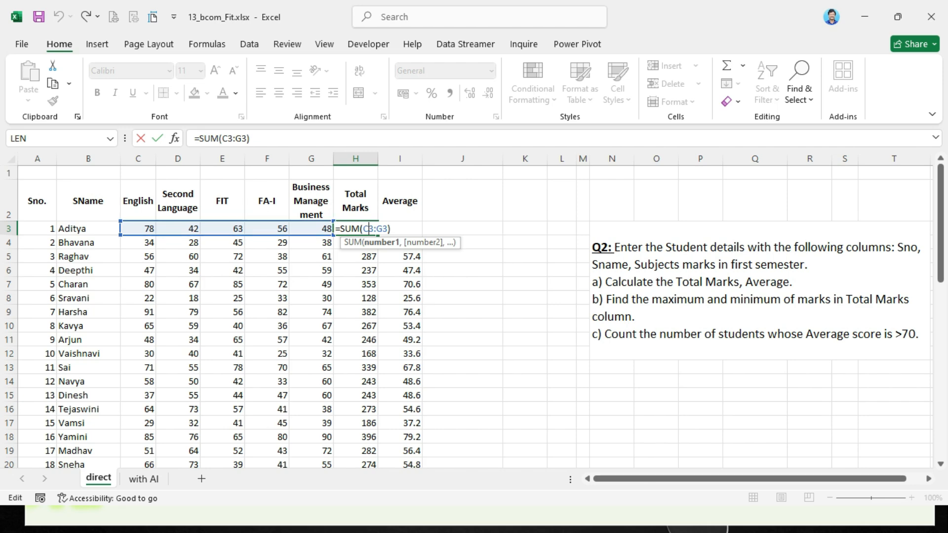
key(Return)
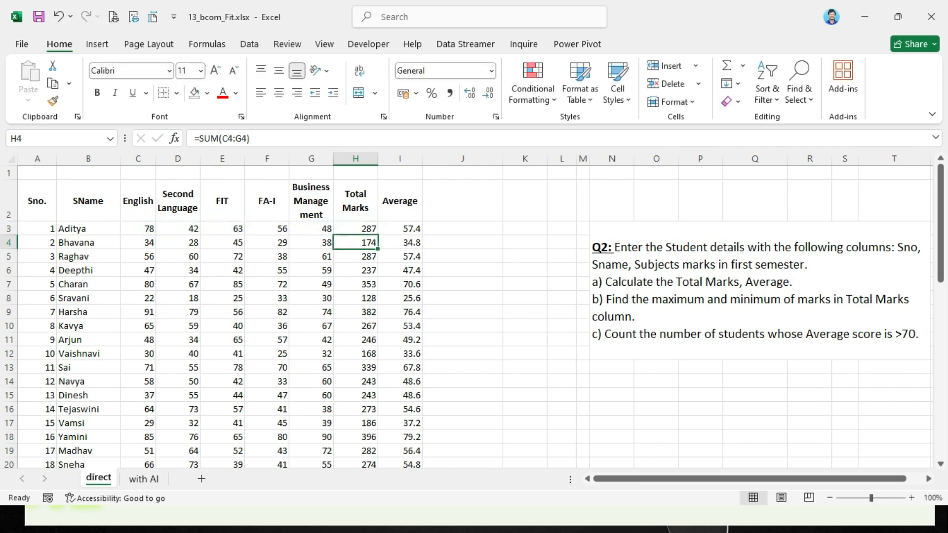
double_click(402, 228)
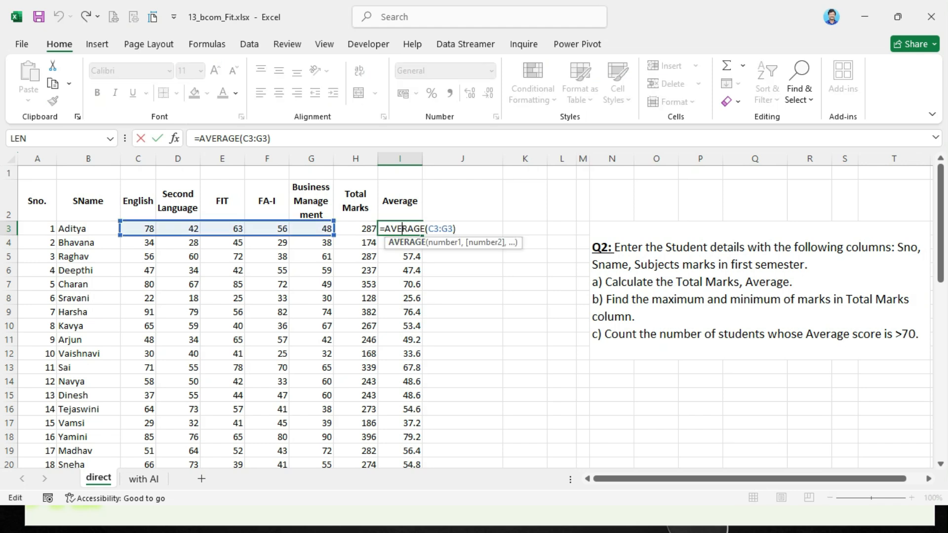
key(Return)
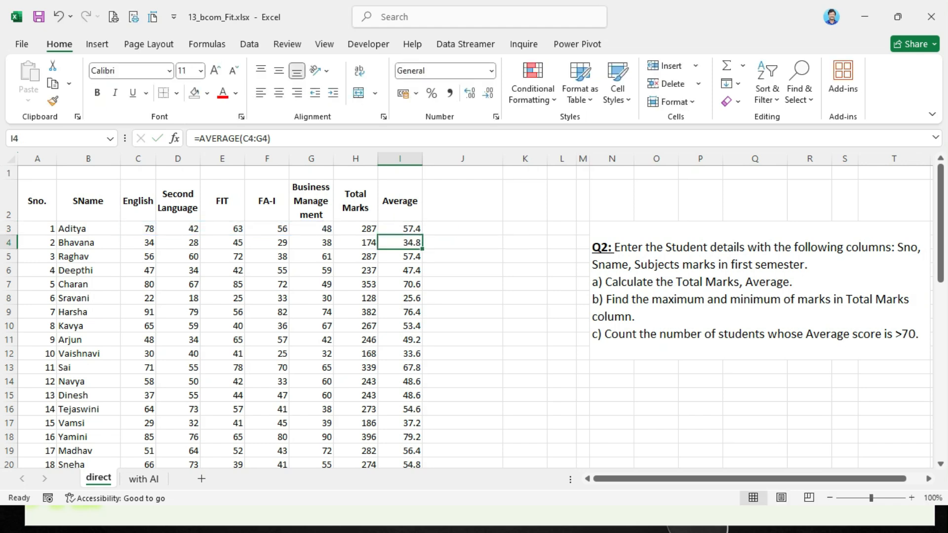
Narrow the SName, FIT, FA-I and Business Management columns and widen the empty column M beside the question text
click(463, 243)
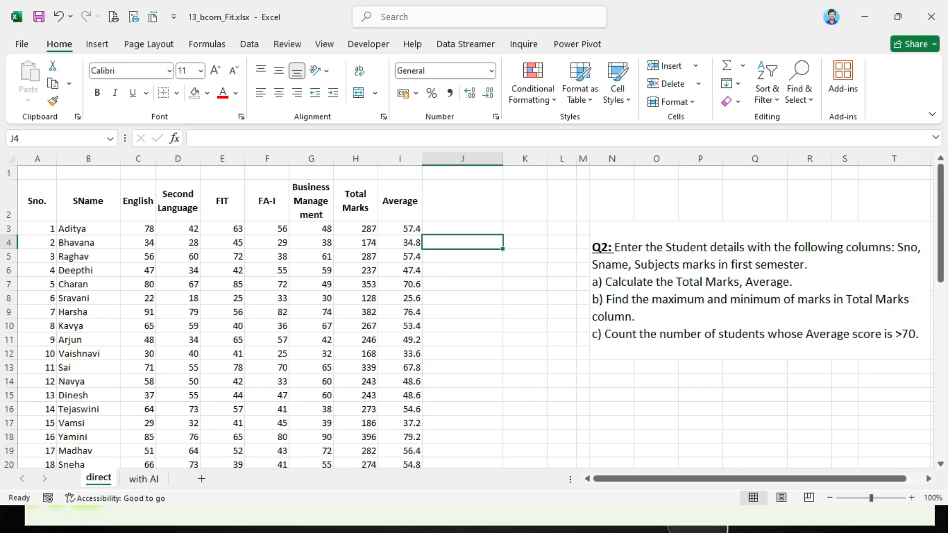
click(463, 284)
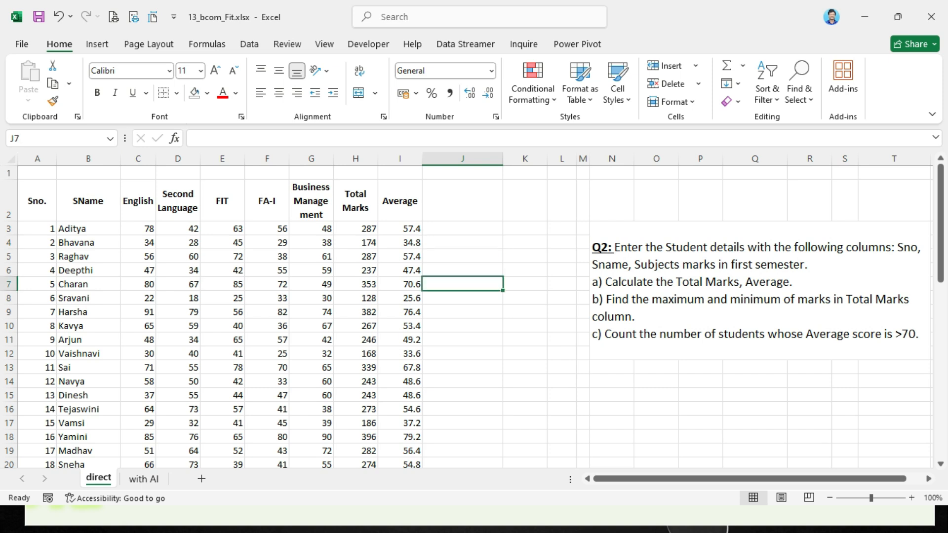
drag(462, 243, 525, 243)
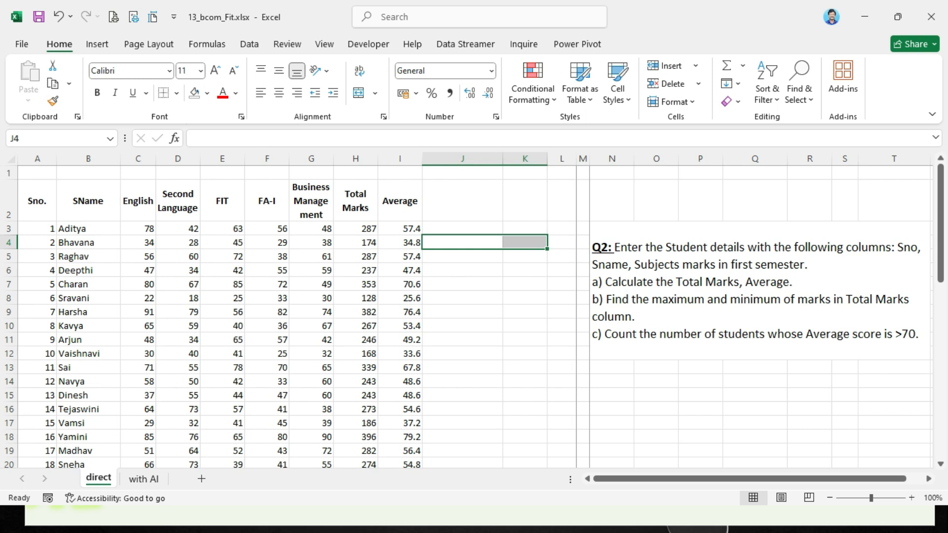
drag(121, 159, 109, 158)
mouse_move(207, 159)
mouse_down()
mouse_move(254, 158)
mouse_move(219, 158)
mouse_up()
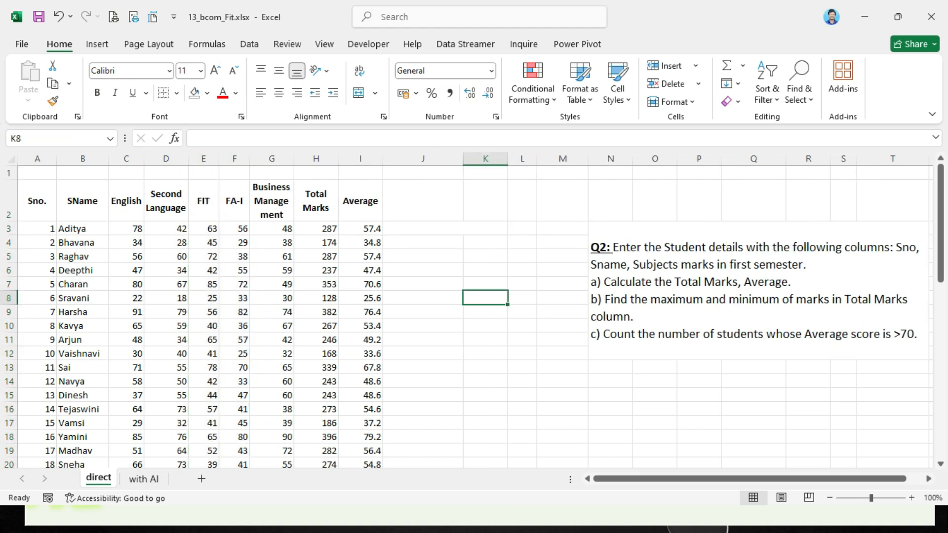
Undo the merge of the empty cells J3:K3 and enter the heading Abstract in J3
click(444, 228)
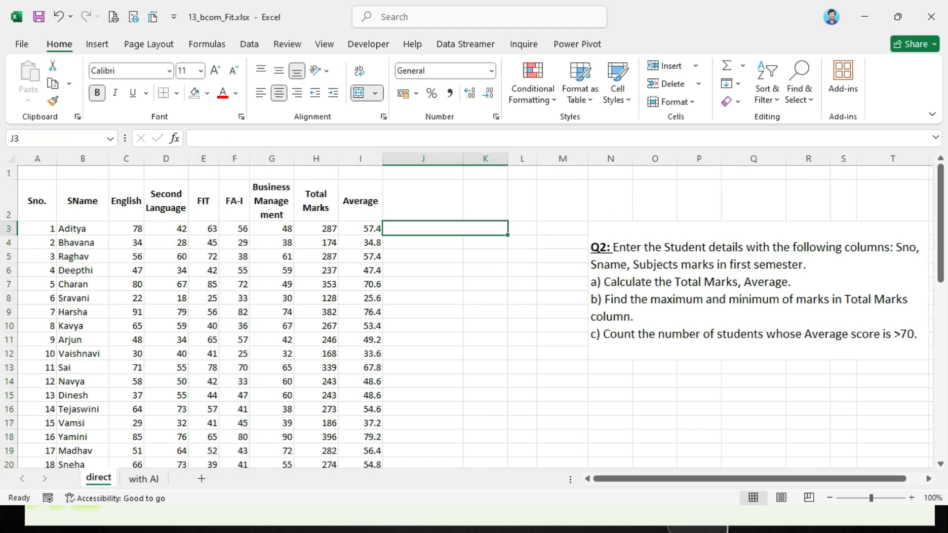
key(ctrl+z)
click(424, 298)
click(423, 229)
text(A)
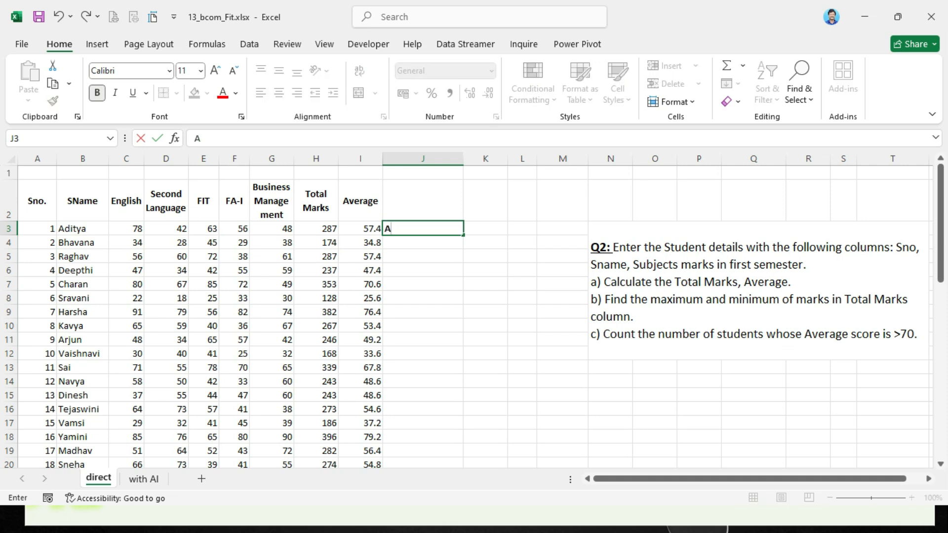
text(bstract)
key(Return)
Merge and center the Abstract heading across J3:K3
key(Up)
key(shift+Right)
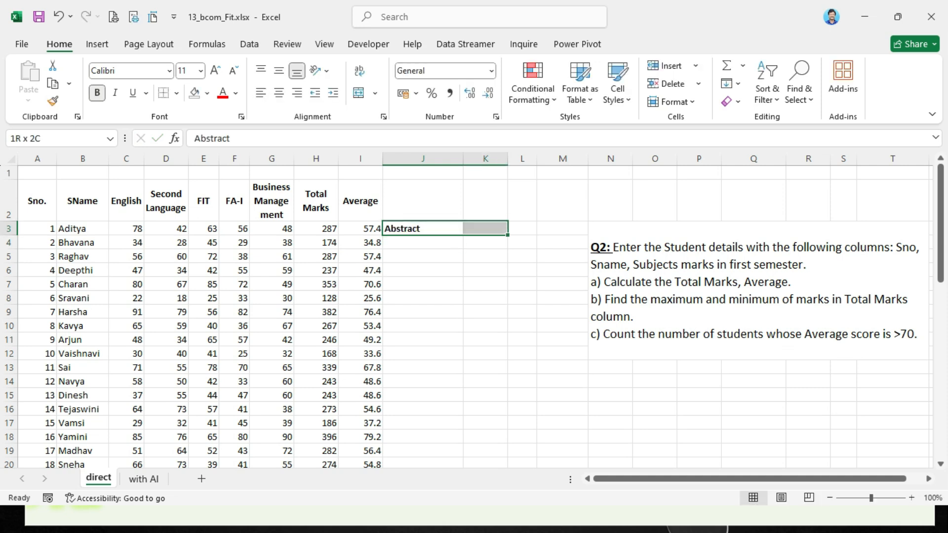
click(358, 92)
click(485, 270)
click(445, 229)
click(485, 312)
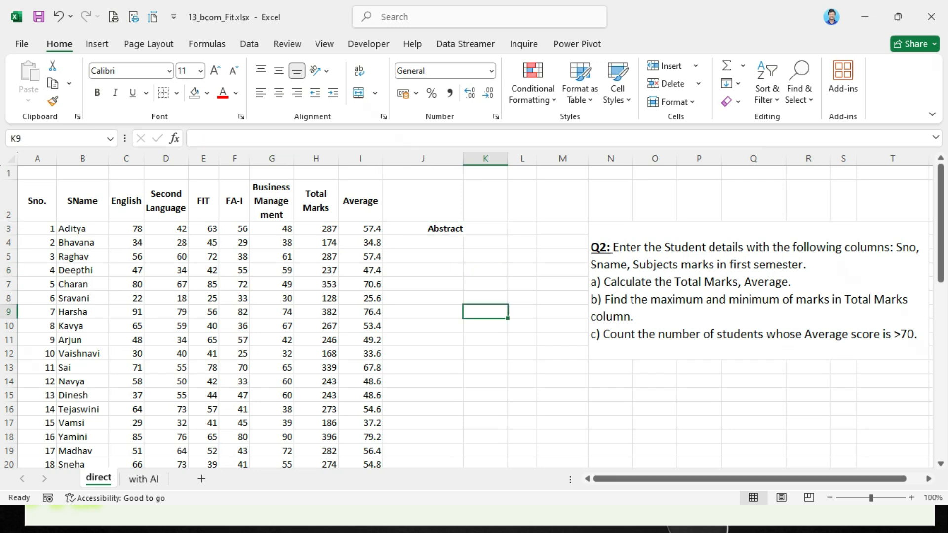
click(445, 228)
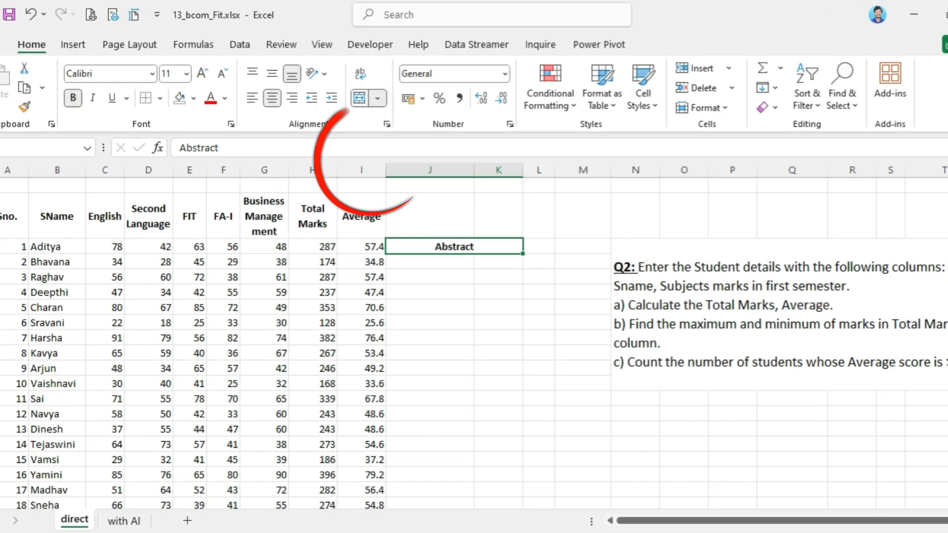
click(377, 98)
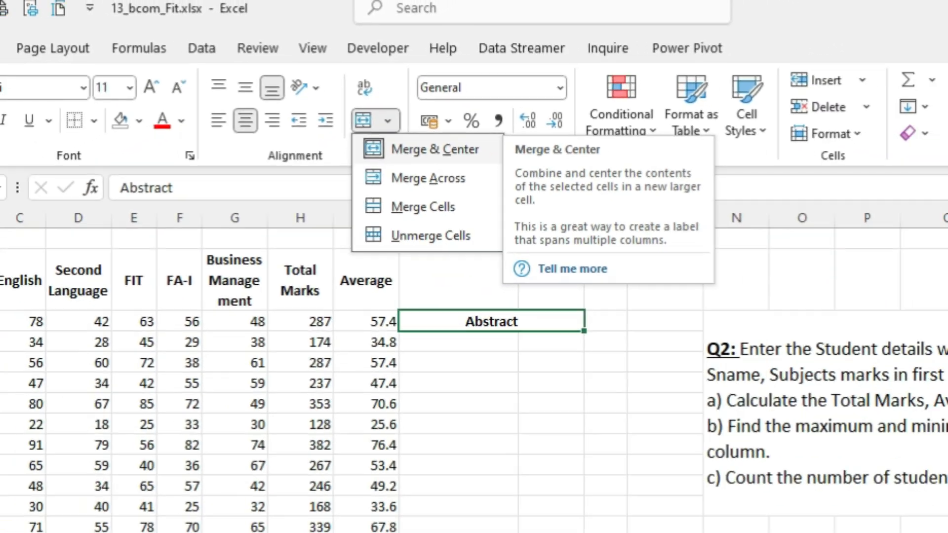
key(Escape)
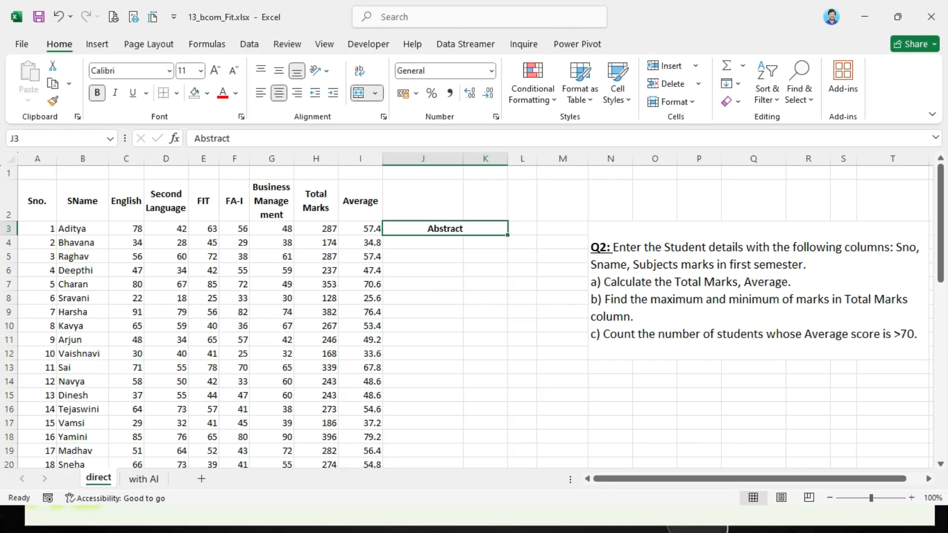
Enter the label "Max (Highest) Marks" in cell J5 below the Abstract heading
click(423, 242)
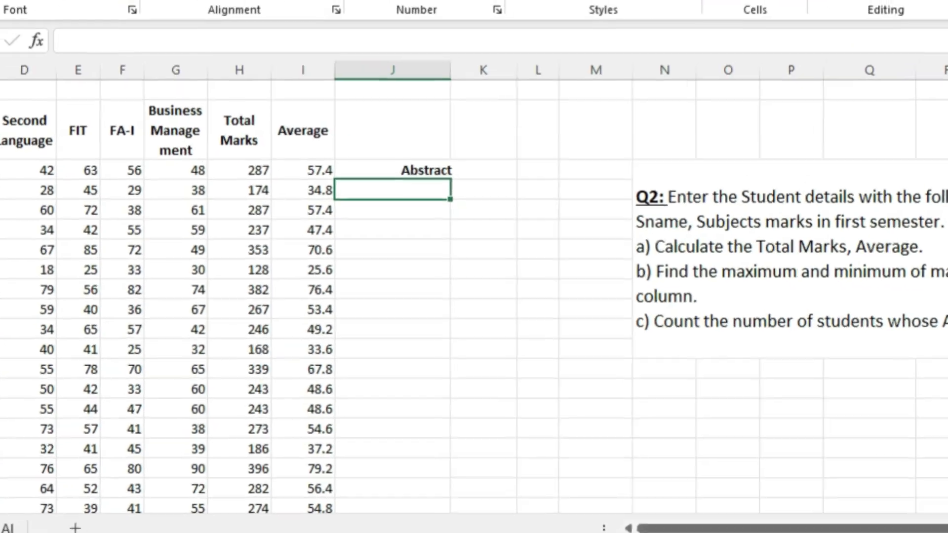
text(otal)
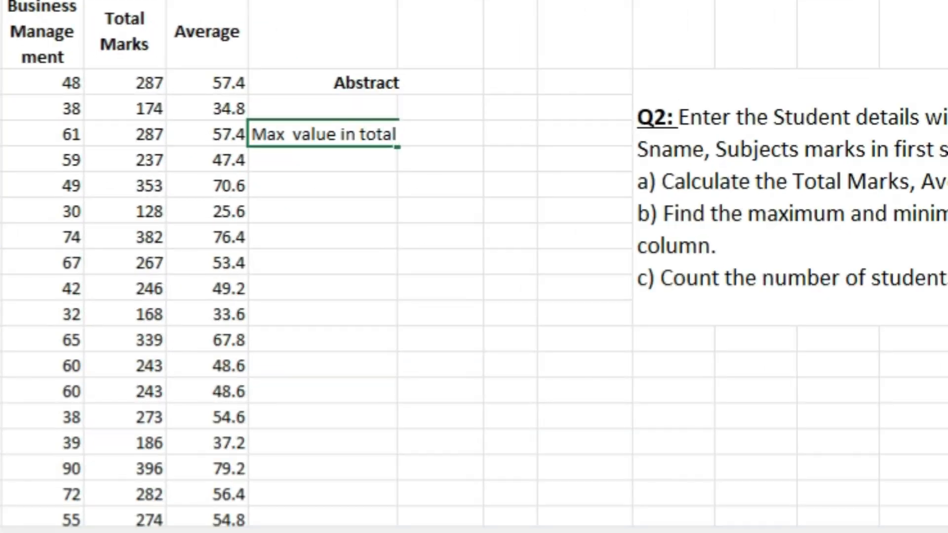
key(Return)
key(Up)
key(BackSpace)
key(BackSpace)
key(BackSpace)
key(BackSpace)
key(BackSpace)
key(BackSpace)
key(BackSpace)
key(BackSpace)
key(BackSpace)
key(BackSpace)
key(BackSpace)
key(BackSpace)
key(BackSpace)
key(BackSpace)
key(BackSpace)
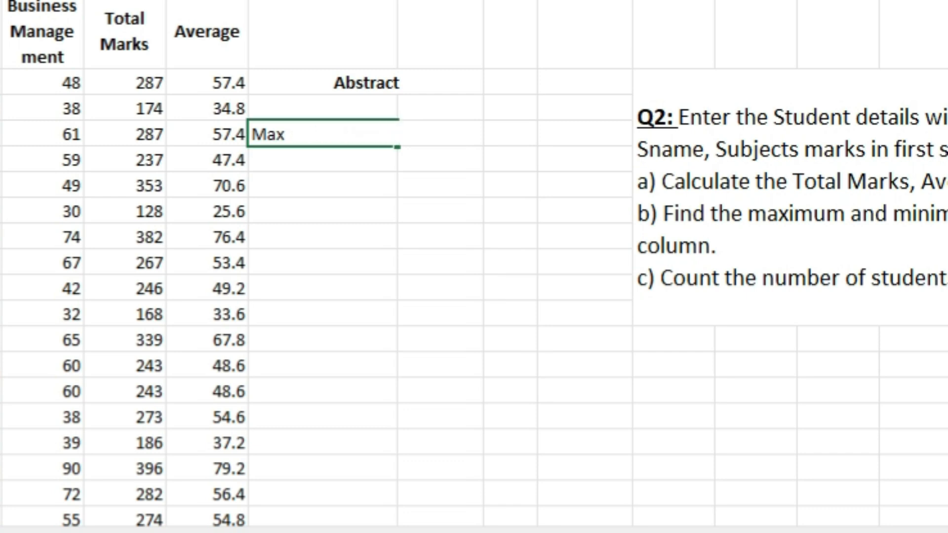
text((Highest) Marks)
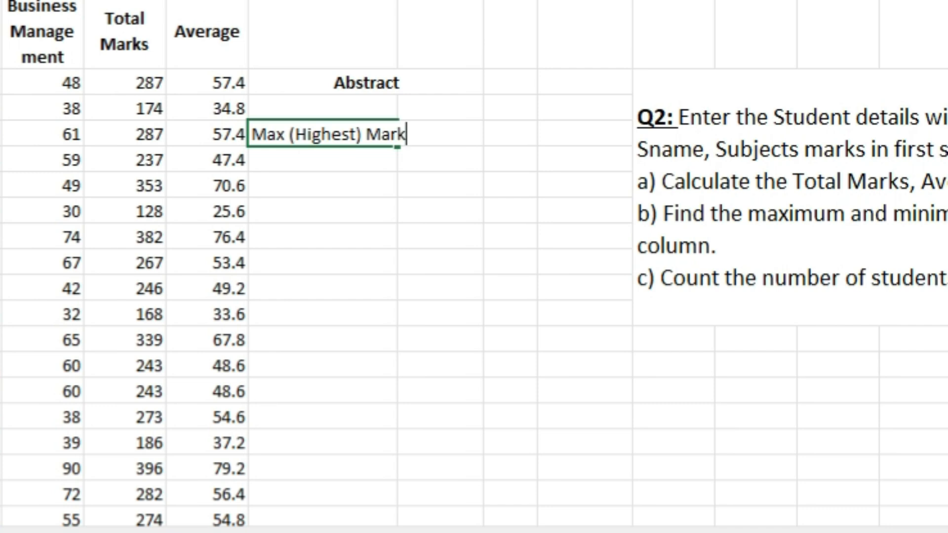
key(Return)
Enter the label "Min (Lowest) Marks" in J7 and widen column J to fit both labels
key(Return)
text(M)
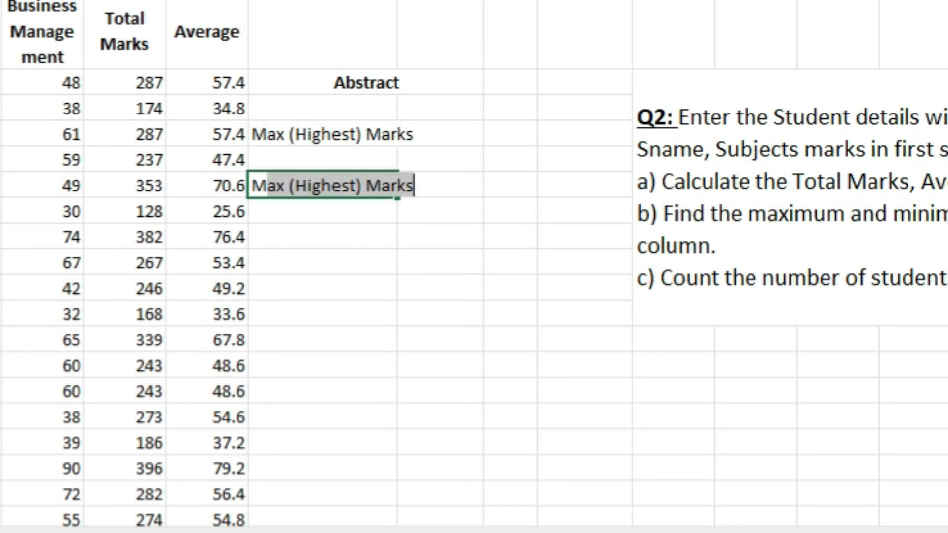
text(in (Low)
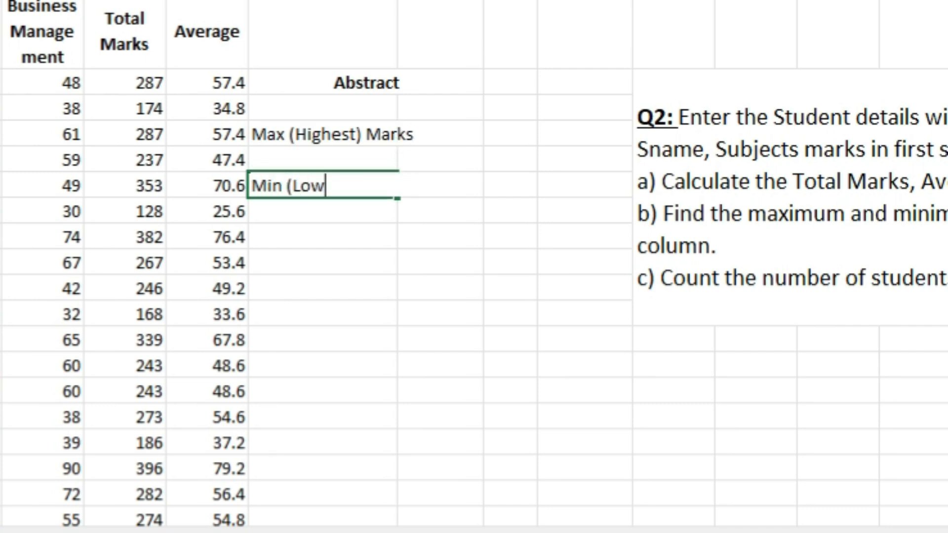
text(est) Marks)
key(Return)
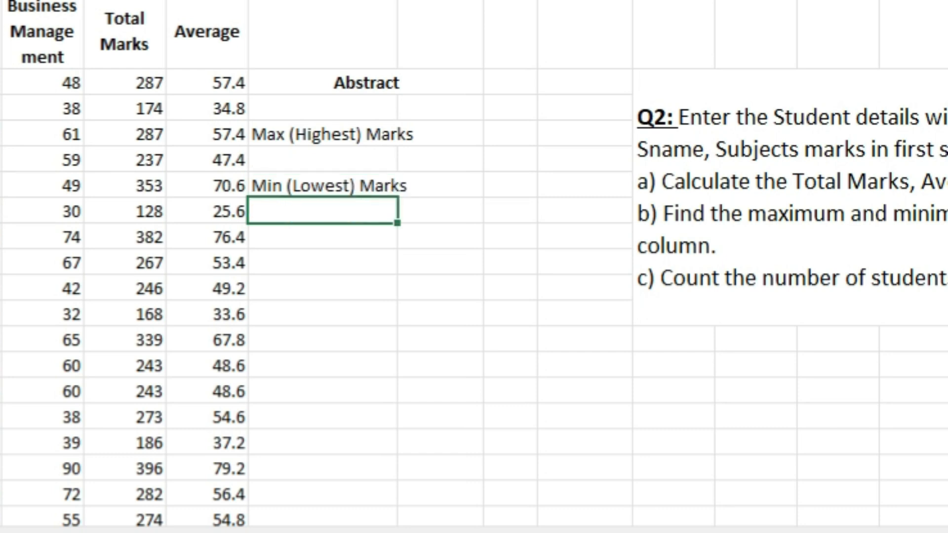
drag(397, 1, 424, 1)
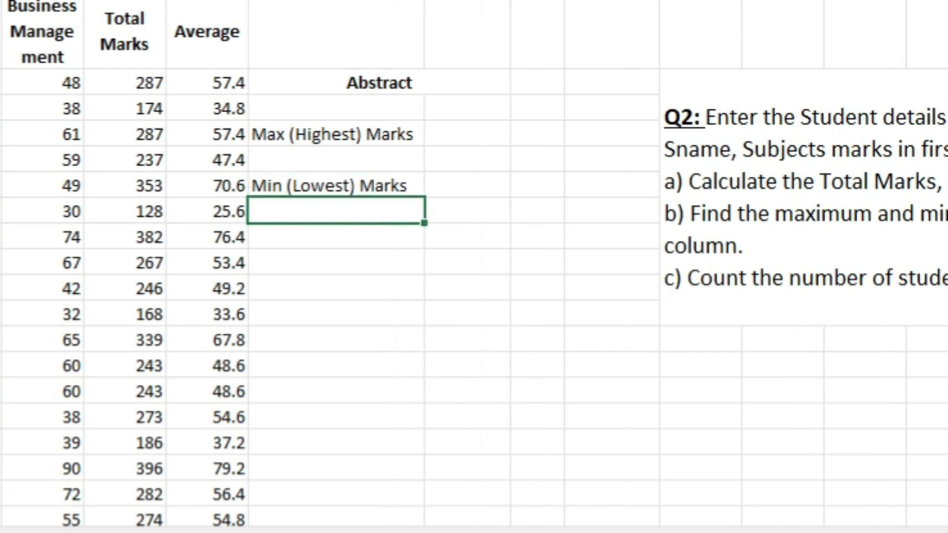
Enter the label "no of students avg is >70" in J9 and widen column J to fit it
key(Down)
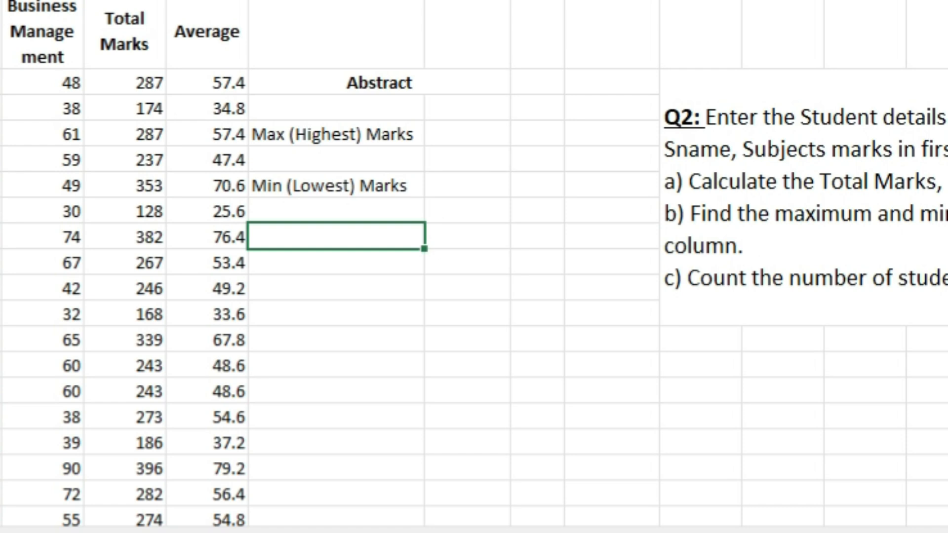
text(no of student)
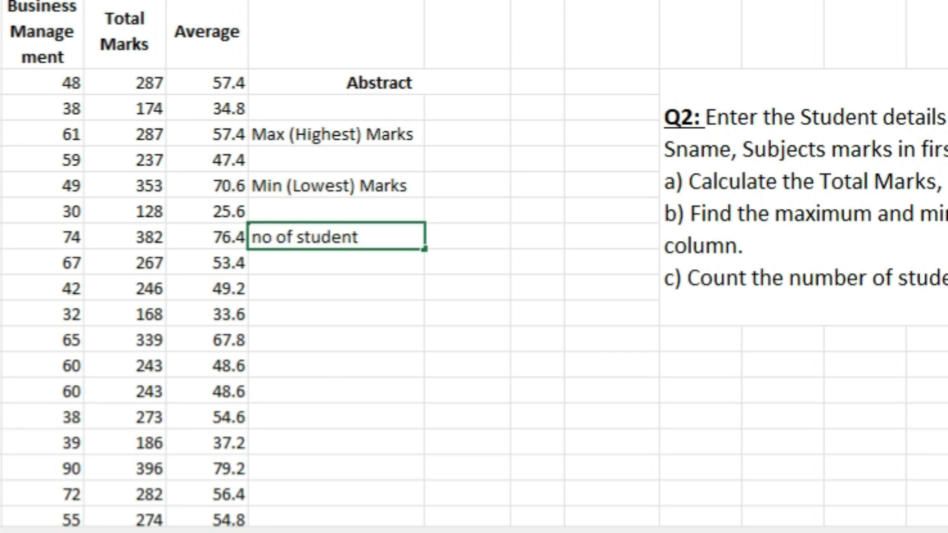
text(s avg is >70)
key(Return)
drag(424, 1, 460, 1)
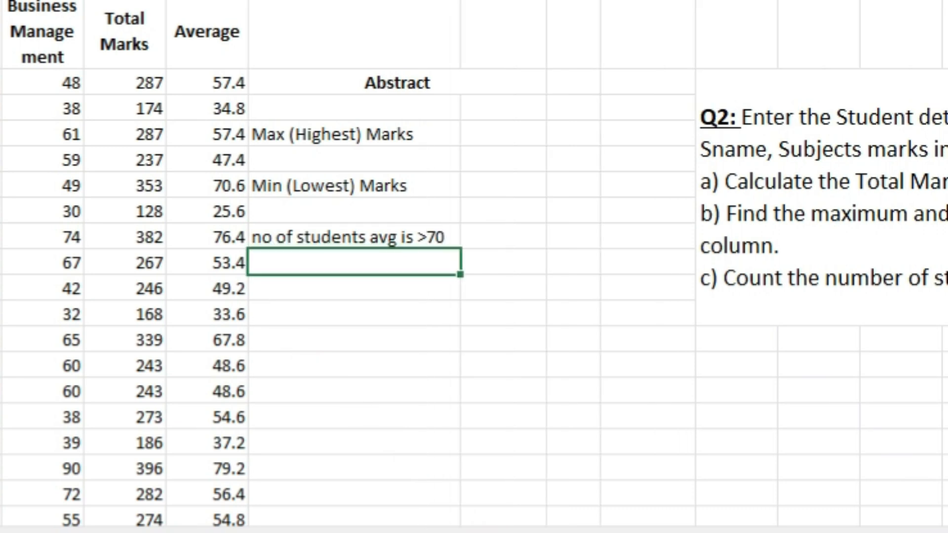
Apply Outside Borders around the Abstract block J3:K9
click(573, 262)
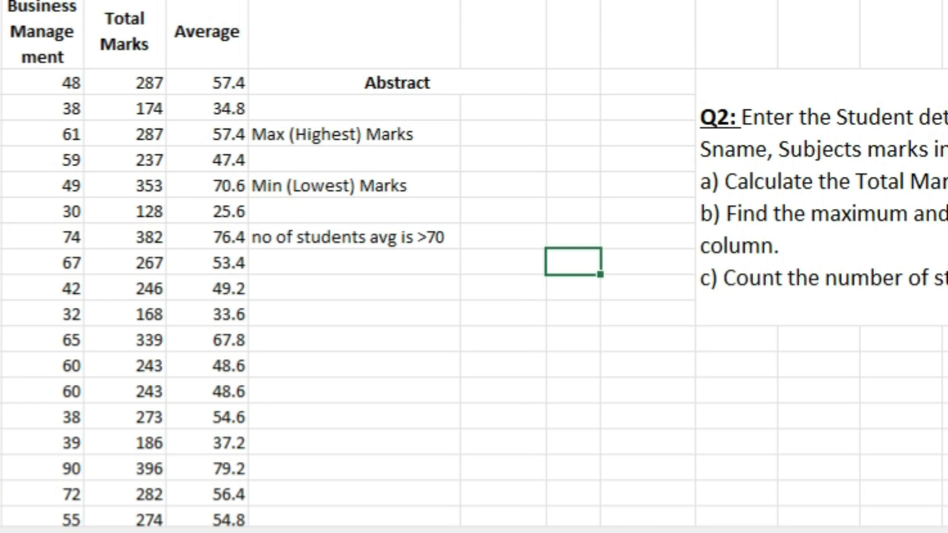
click(503, 134)
drag(397, 82, 494, 237)
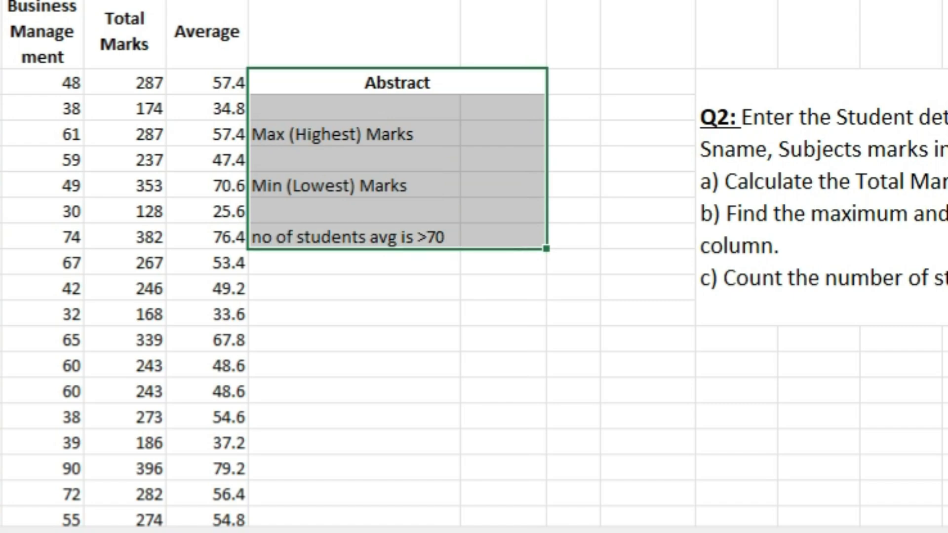
click(176, 93)
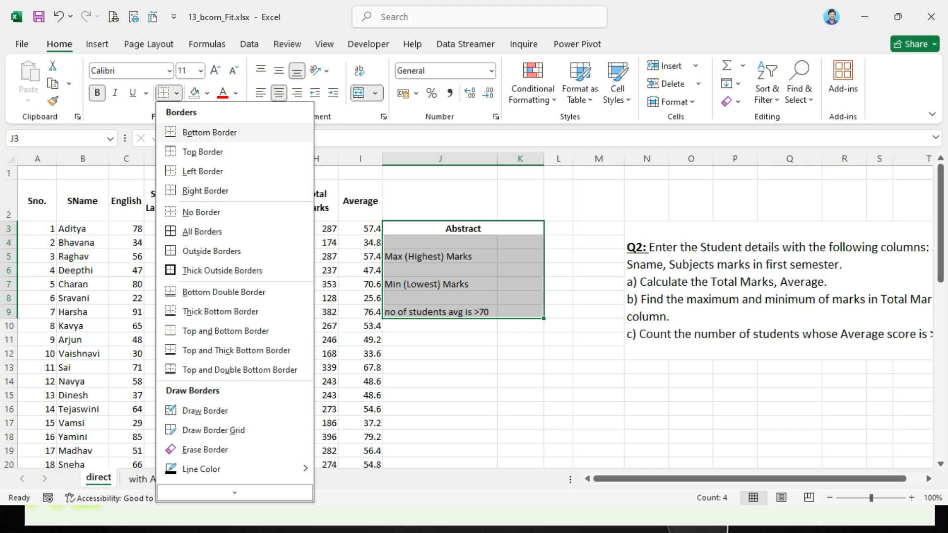
click(203, 231)
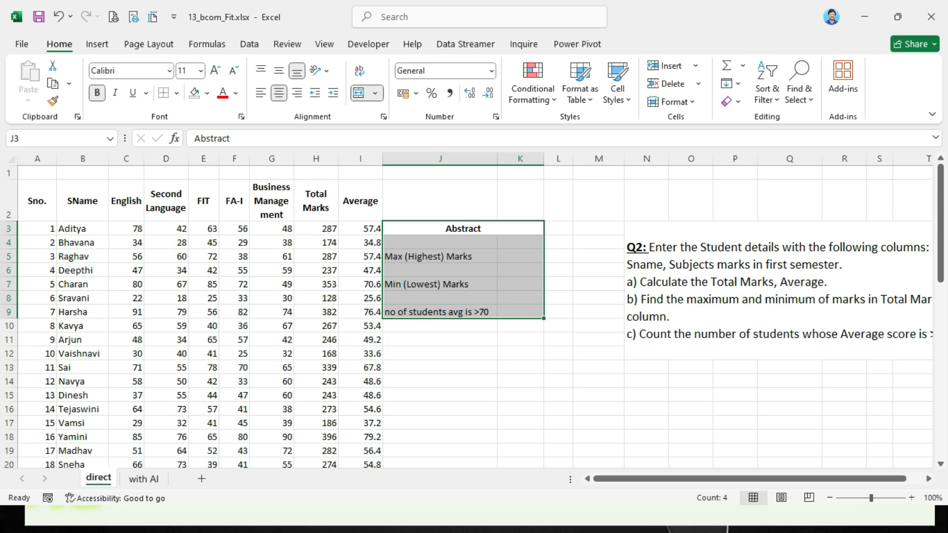
click(176, 93)
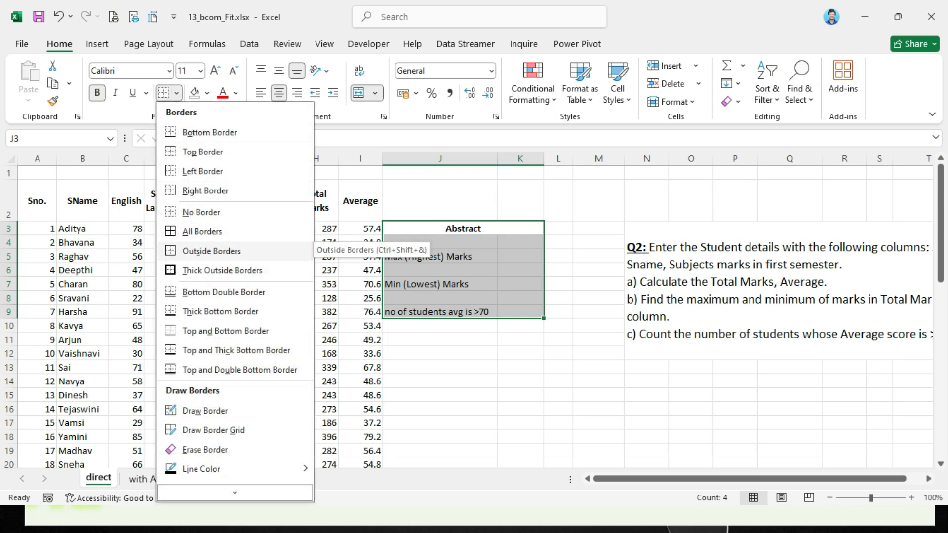
click(211, 250)
click(440, 381)
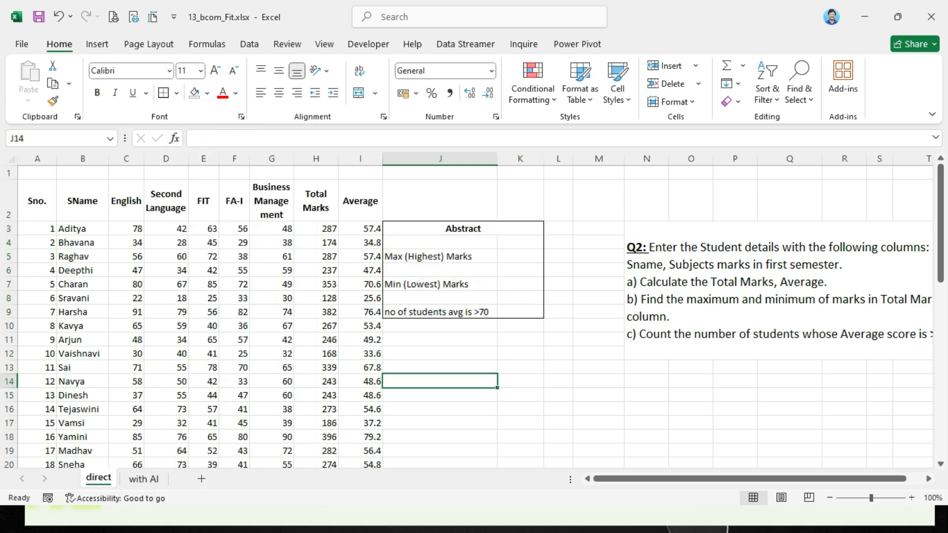
Apply Thick Outside Borders around the Abstract block J3:K9
drag(454, 229, 518, 312)
click(176, 93)
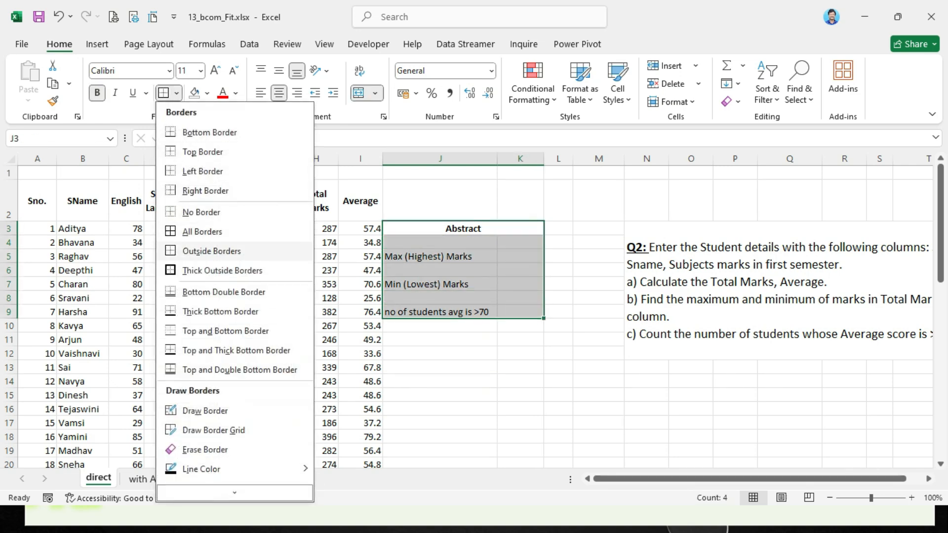
click(222, 271)
click(520, 341)
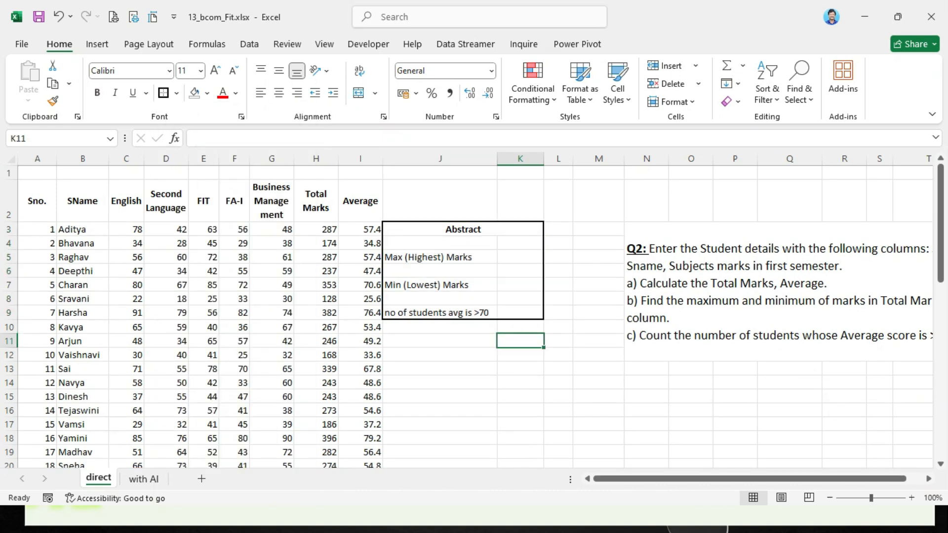
Insert an empty column between Average and the Abstract block and narrow it to a thin spacer
click(405, 159)
right_click(405, 159)
click(429, 298)
click(489, 355)
drag(427, 158, 400, 158)
click(538, 382)
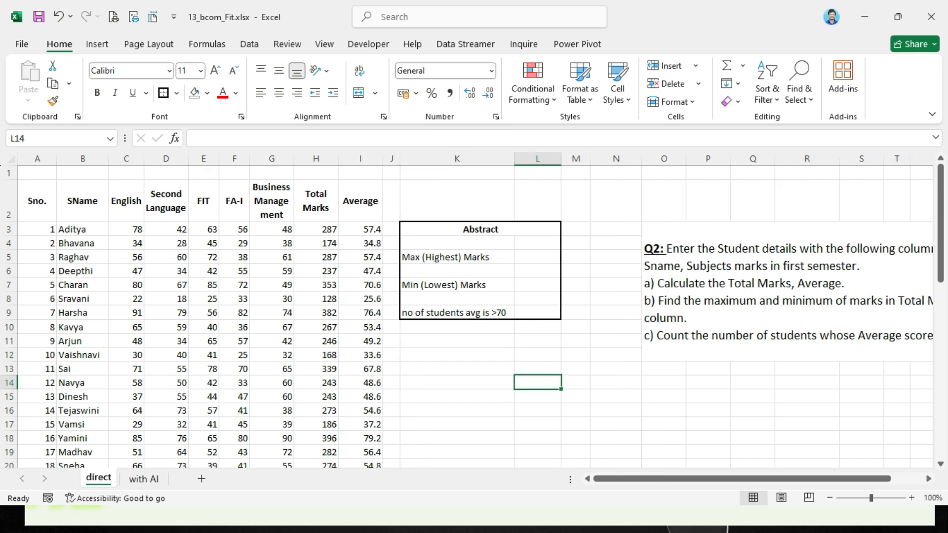
click(392, 158)
right_click(391, 159)
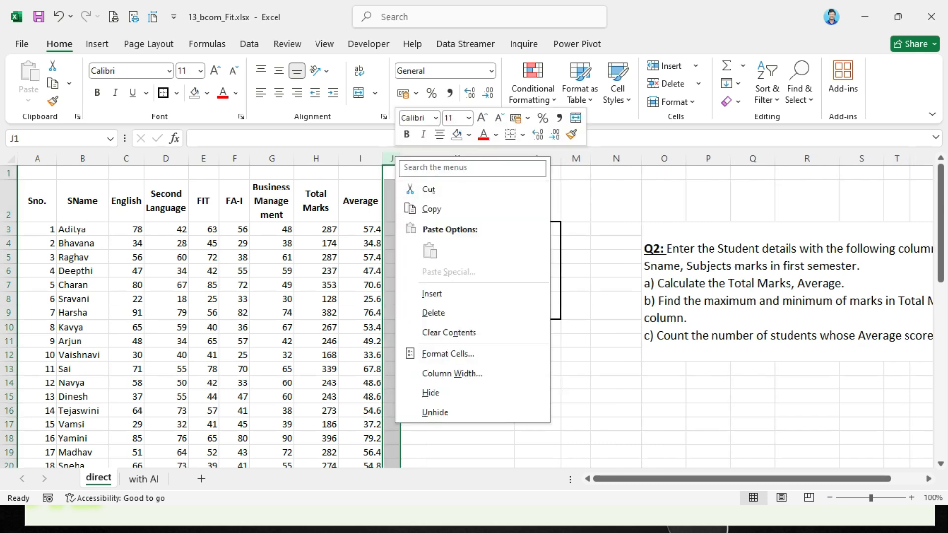
key(Escape)
click(456, 369)
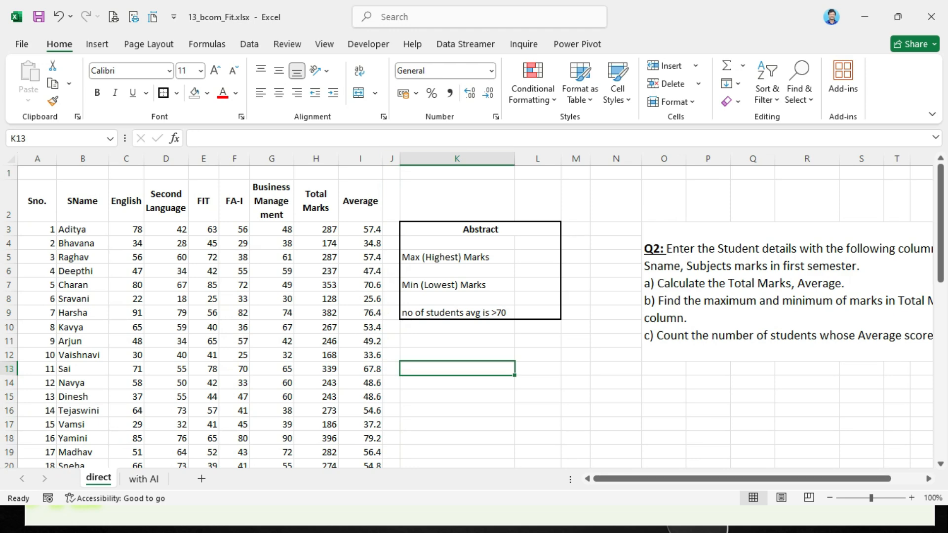
Widen spacer column J slightly and narrow columns R, S and U so the whole Q2 text fits on screen
drag(400, 158, 404, 159)
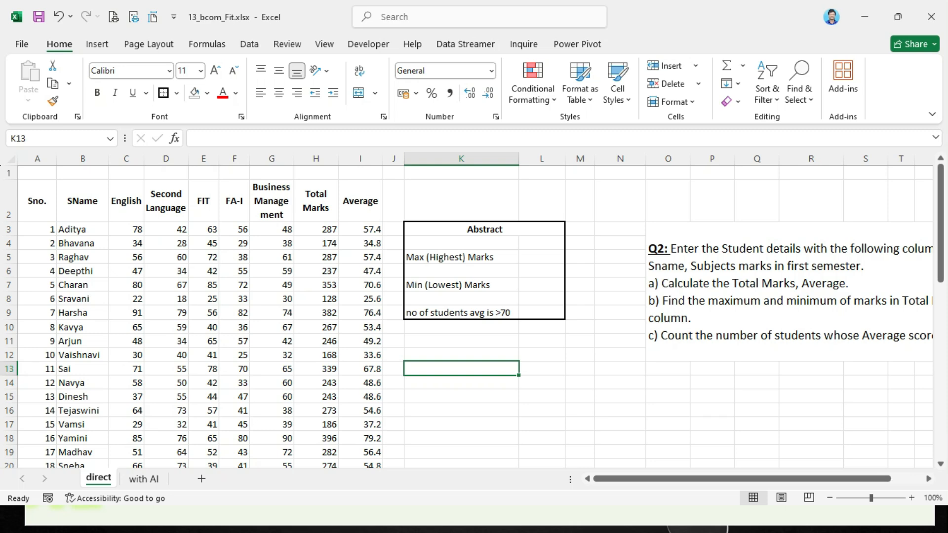
drag(887, 158, 809, 158)
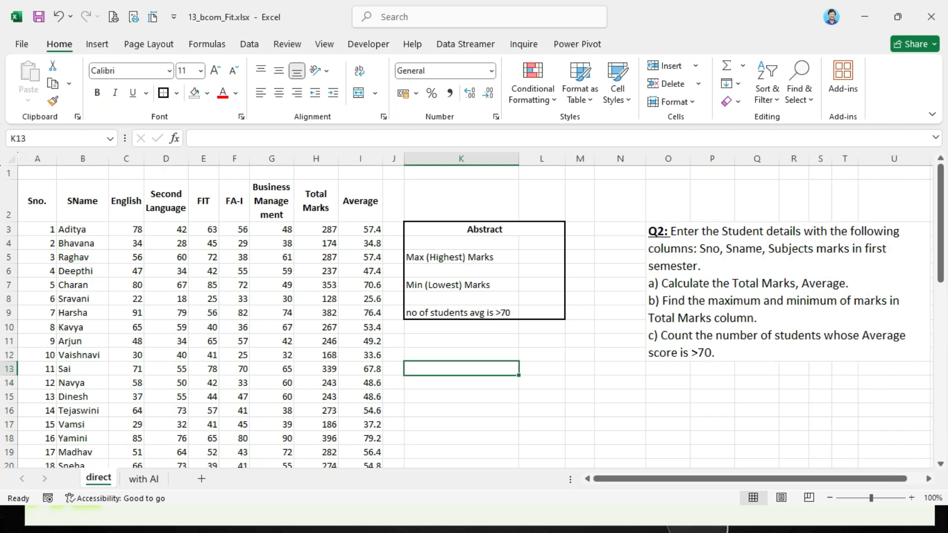
drag(930, 159, 910, 158)
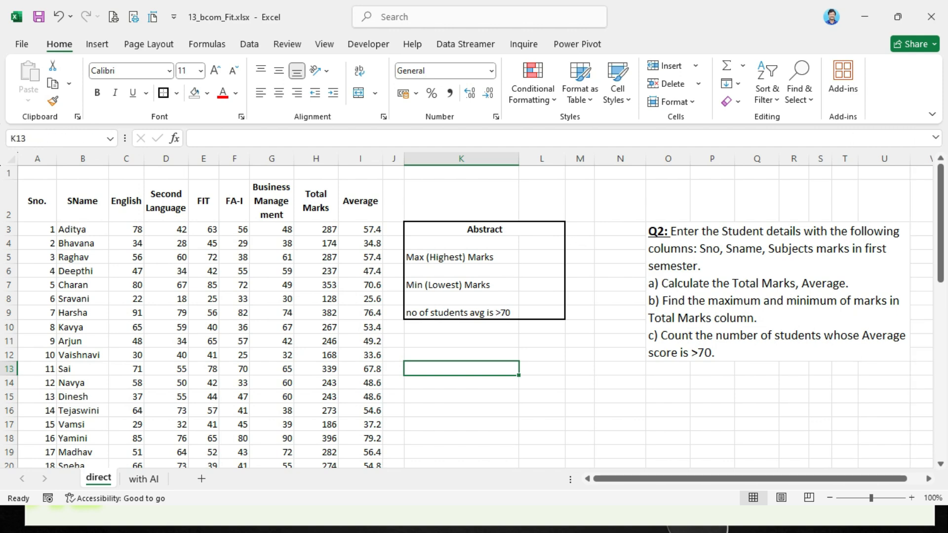
click(712, 396)
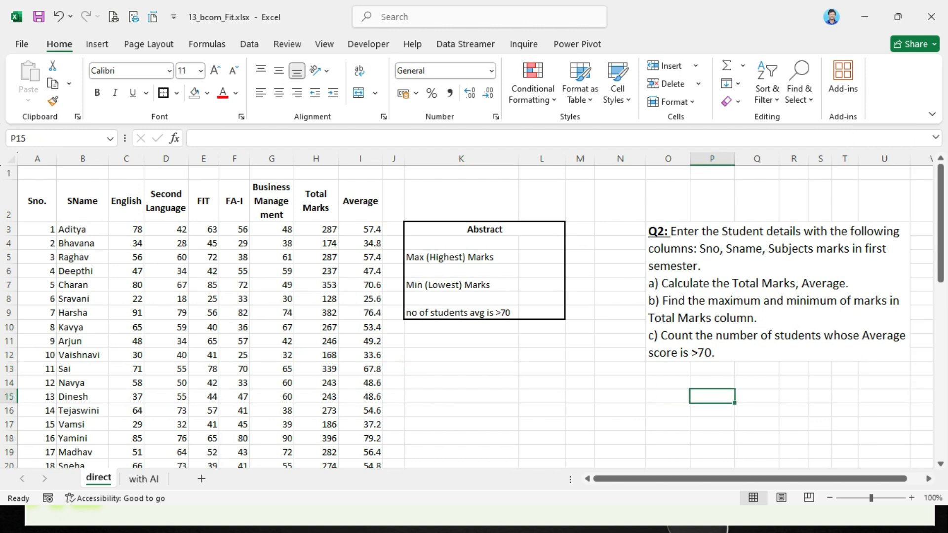
Fill the Abstract heading K3:L3 with light blue and give it a thick outside border
click(485, 230)
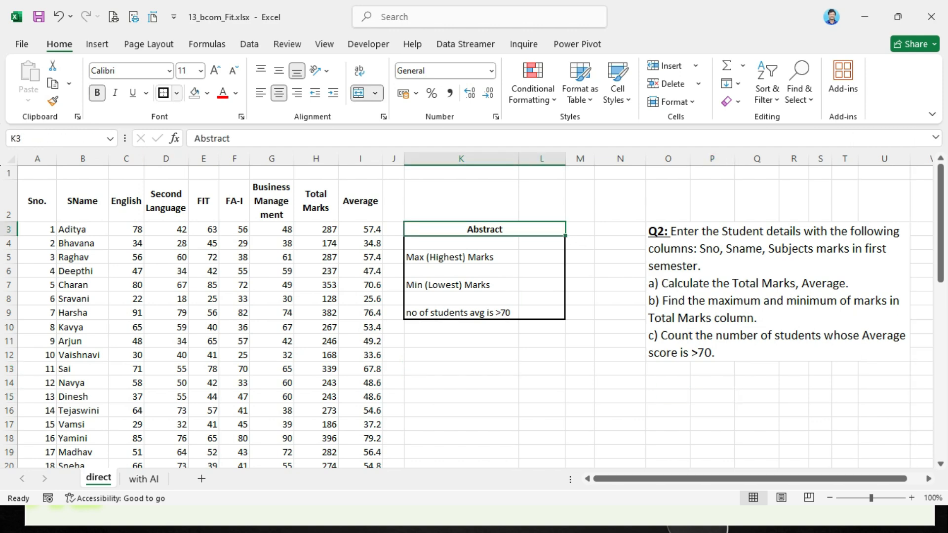
click(207, 93)
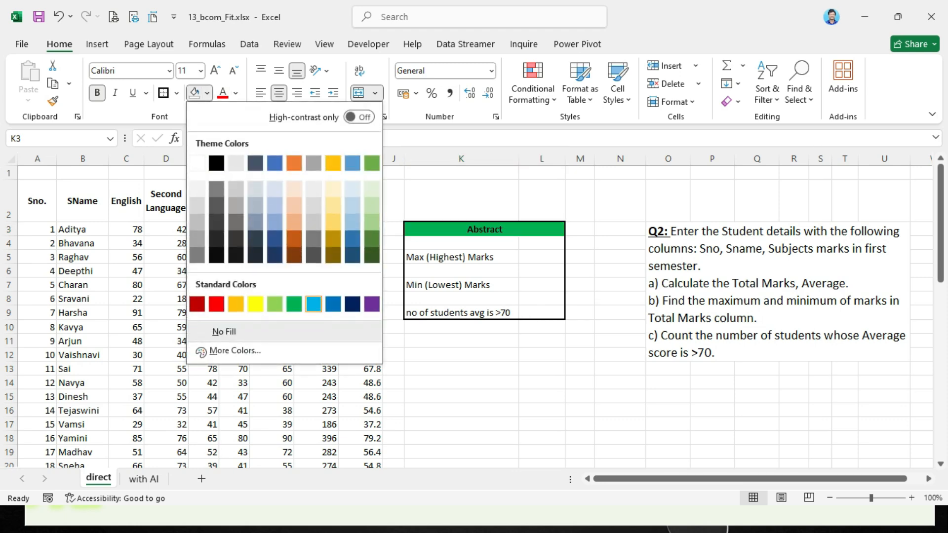
click(352, 222)
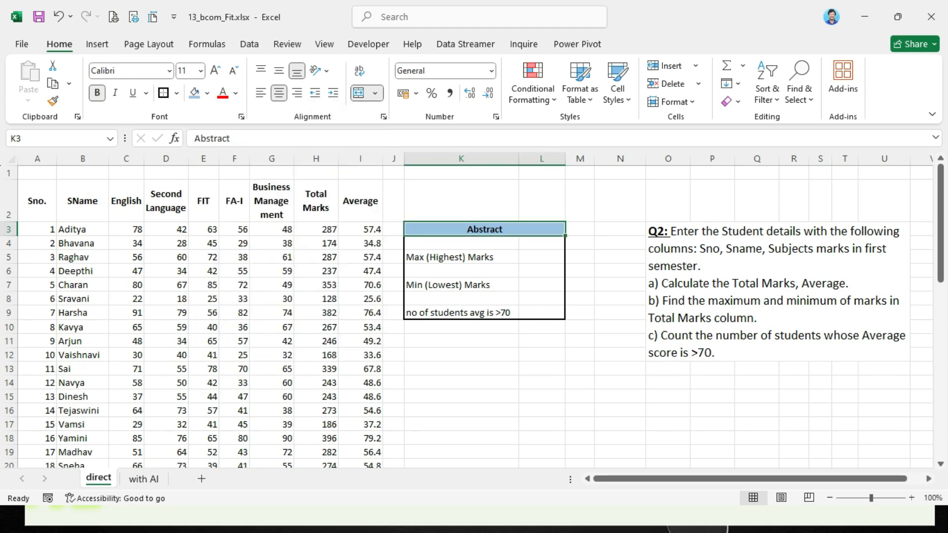
click(164, 93)
click(461, 397)
Make the Abstract labels in K5:K9 bold
click(461, 257)
drag(461, 258, 461, 313)
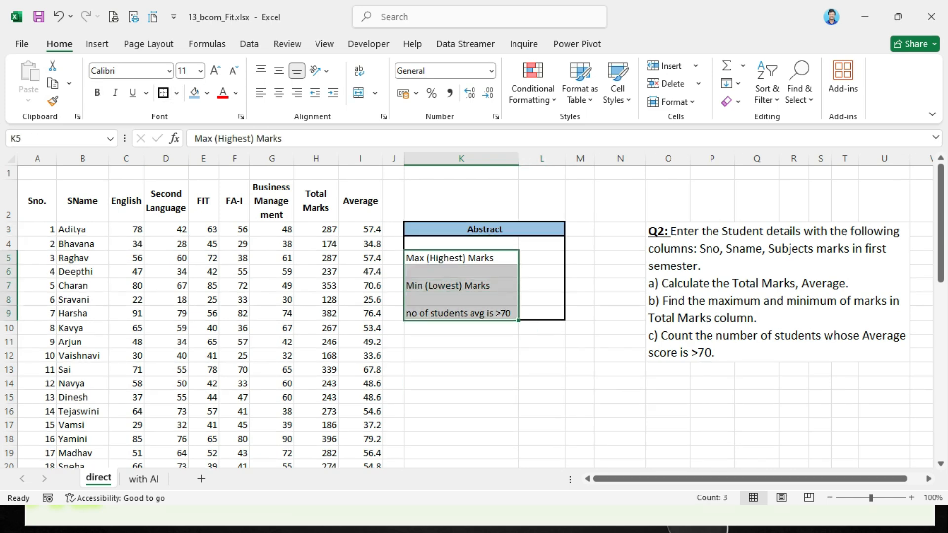
click(96, 93)
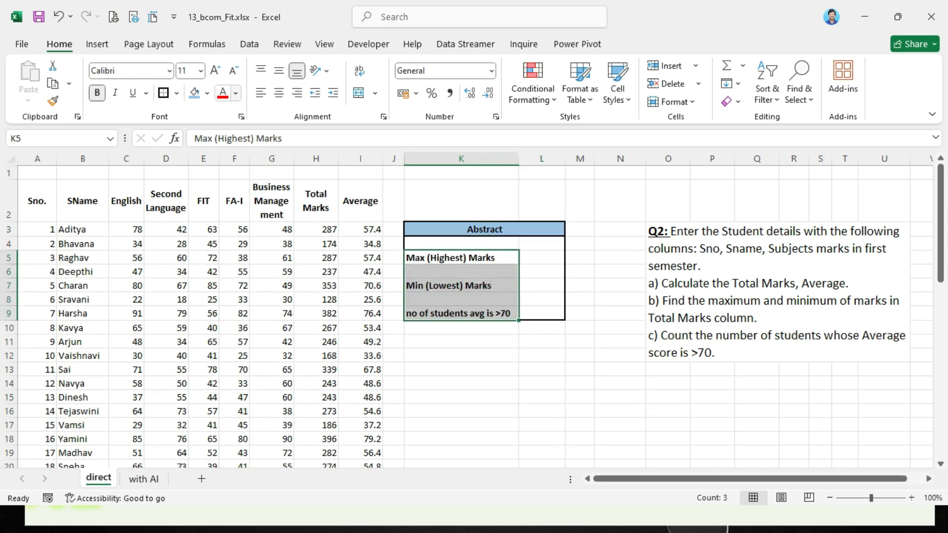
Give the label cells K5:K9 a white font and a black fill
click(235, 93)
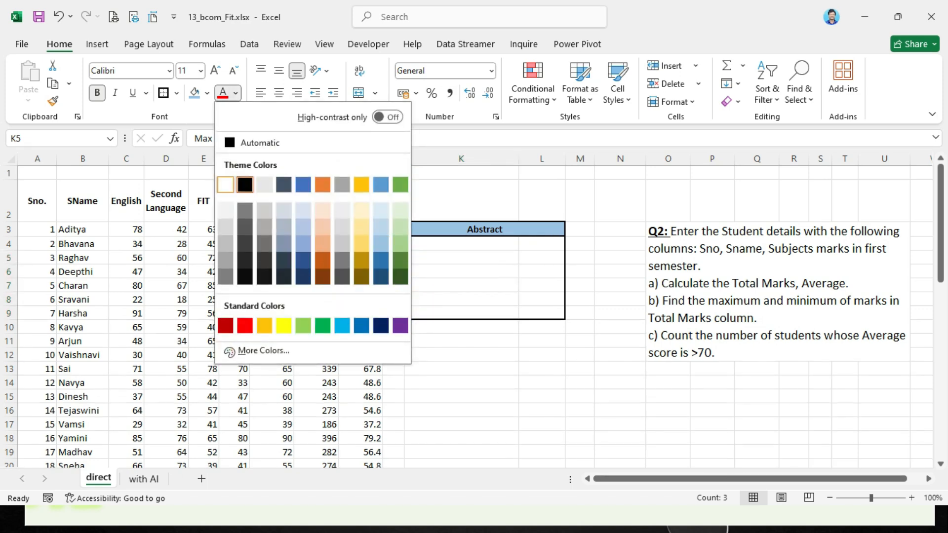
click(225, 184)
click(207, 93)
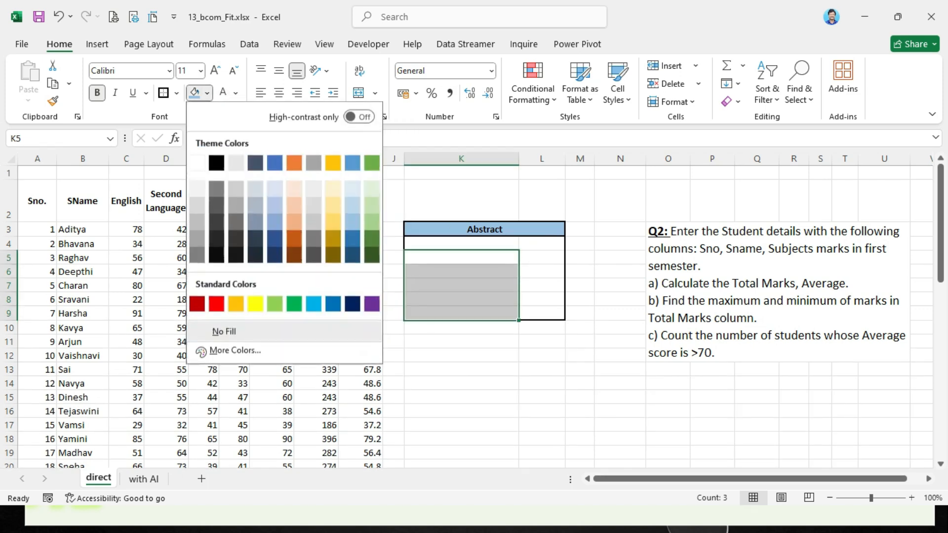
click(216, 163)
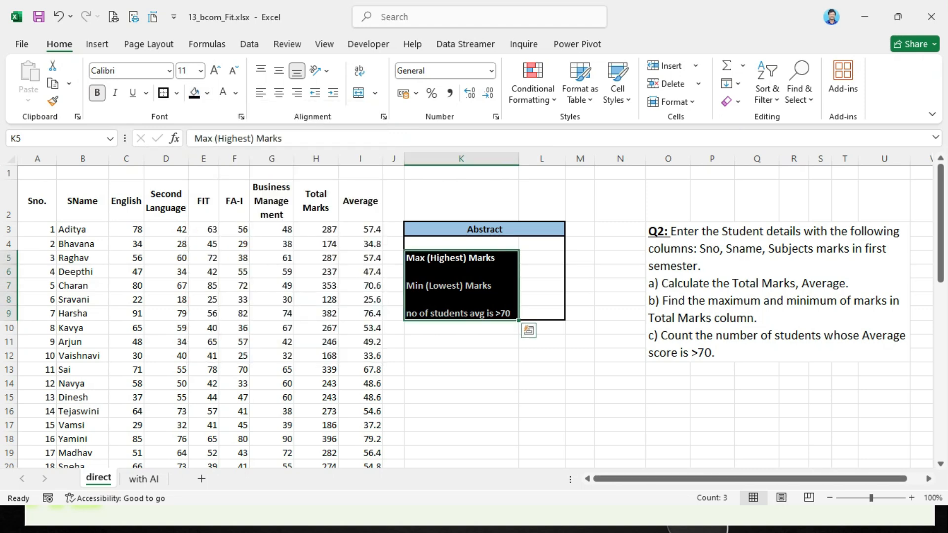
click(461, 341)
Copy the plain formatting of K4 onto the blank spacer cells K6 and K8 between the labels
click(461, 244)
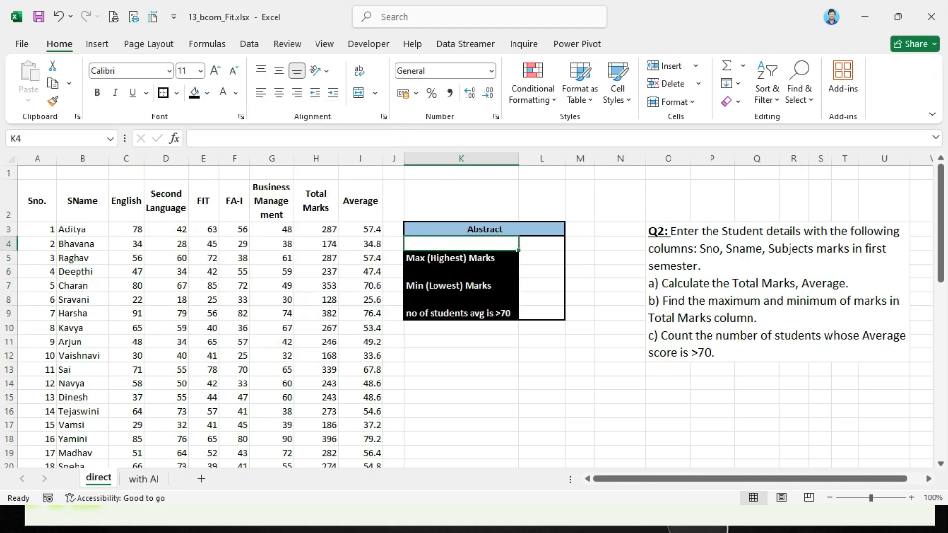
click(53, 101)
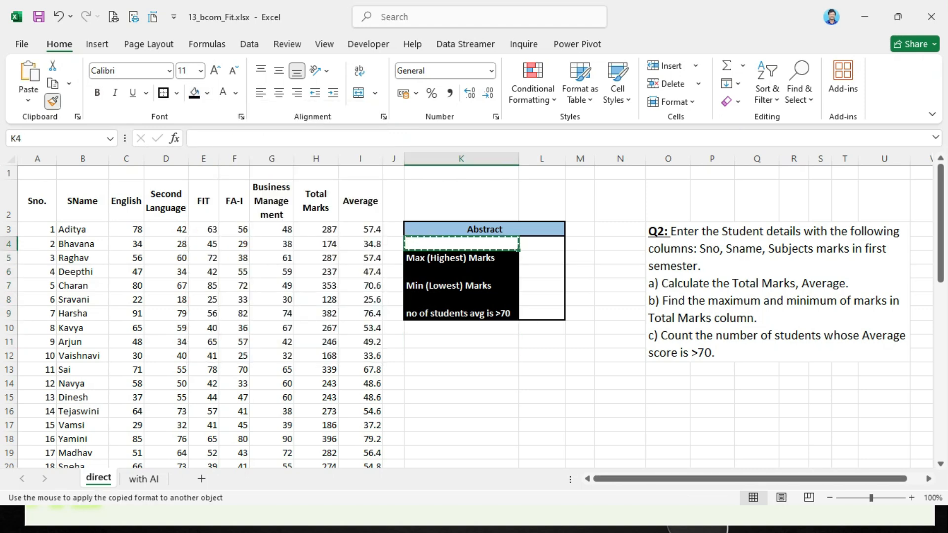
click(461, 272)
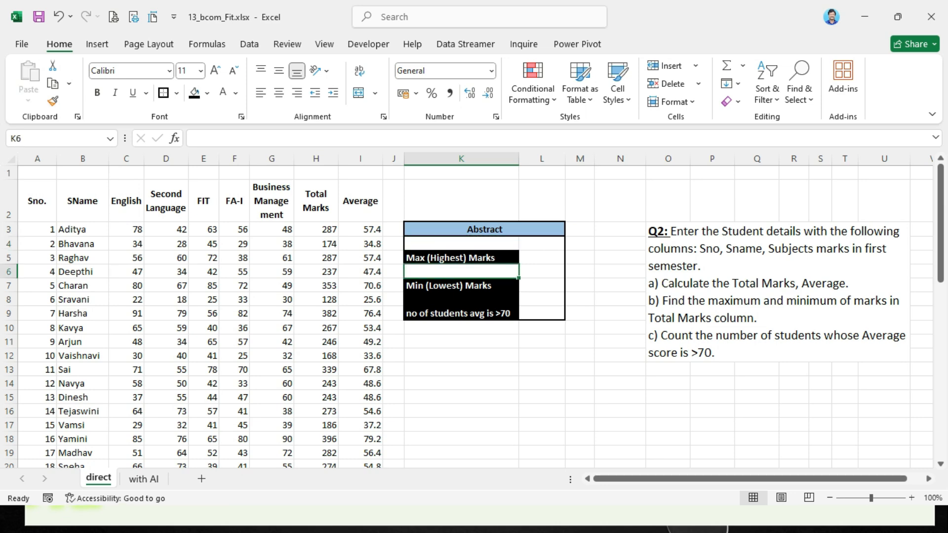
click(52, 101)
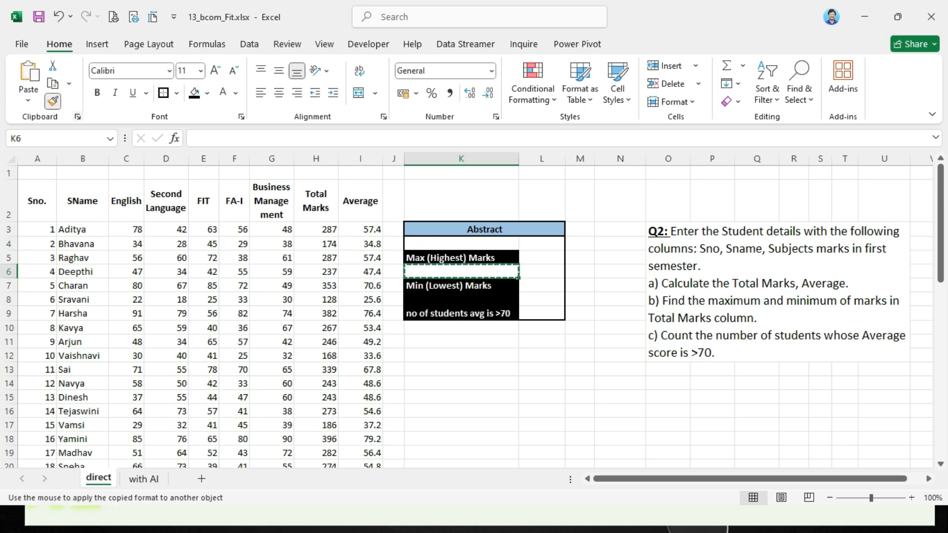
click(461, 299)
click(461, 370)
click(461, 424)
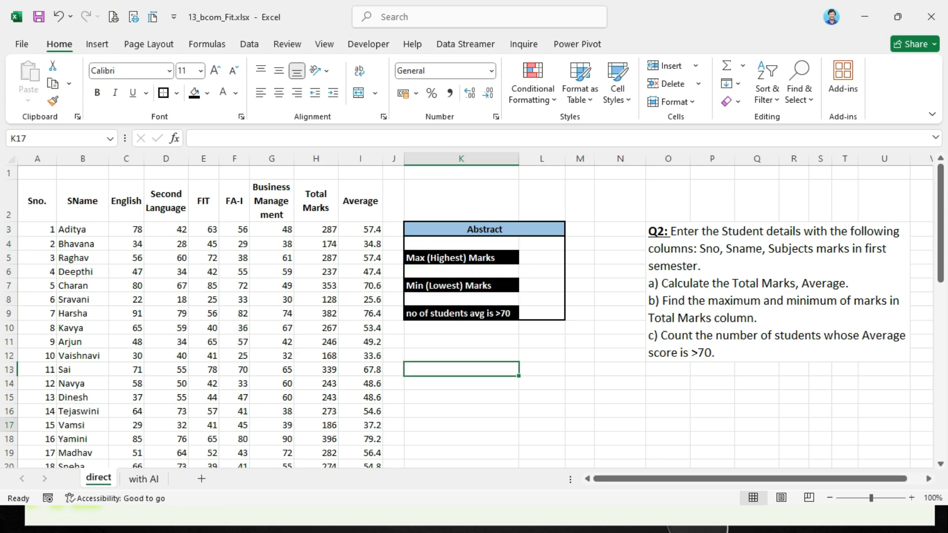
Fill the Abstract body K4:L9 with the palest blue theme color and set its font to the darkest blue shade
drag(461, 243, 542, 313)
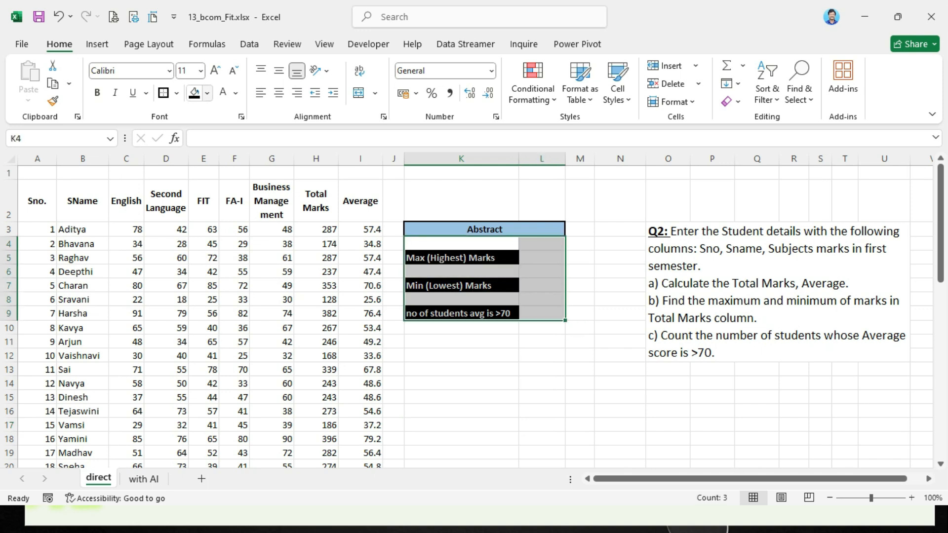
click(207, 93)
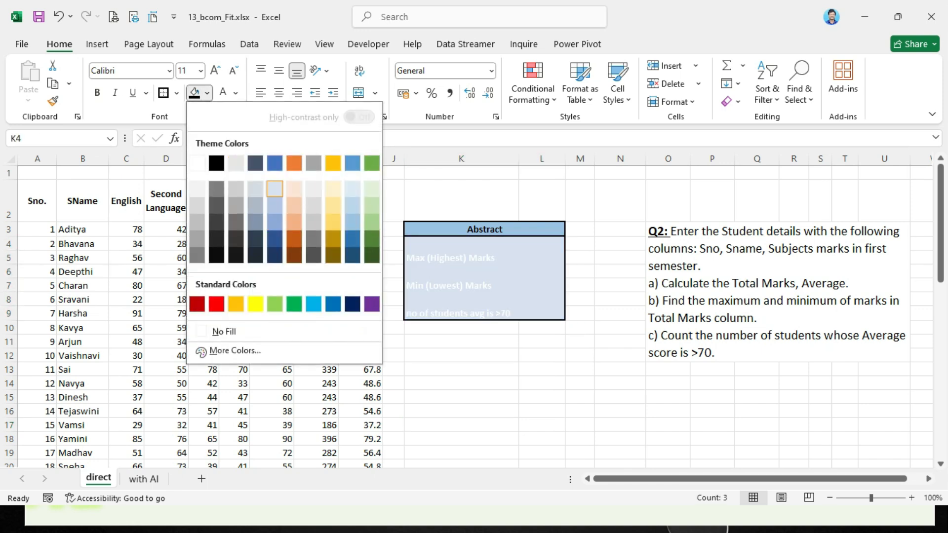
click(274, 189)
click(236, 93)
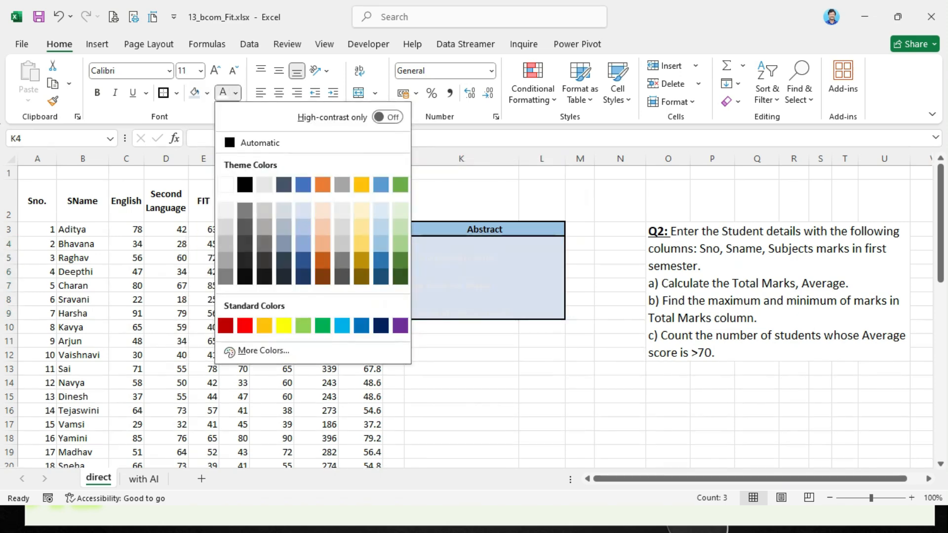
click(303, 277)
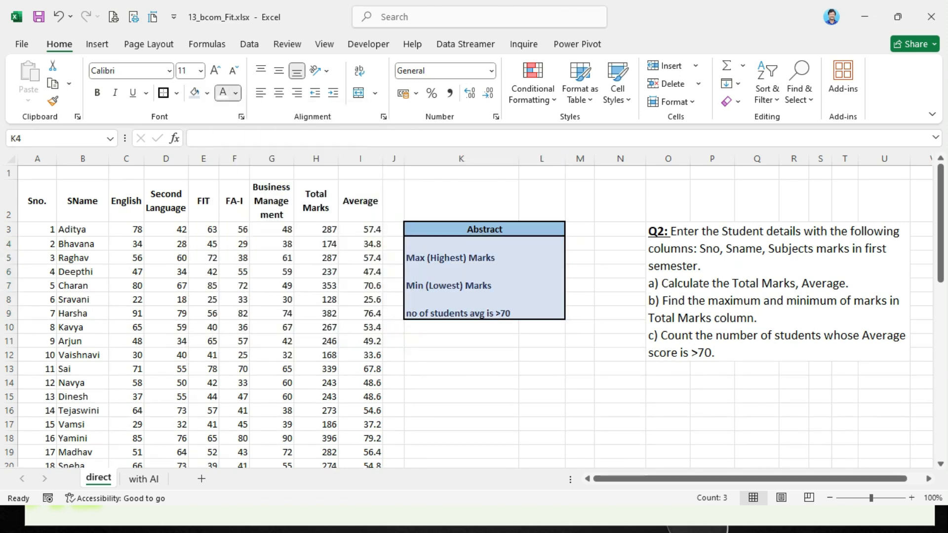
click(542, 396)
Set the font color of the result cells L5:L9 to the darkest gold theme shade
drag(542, 257, 541, 313)
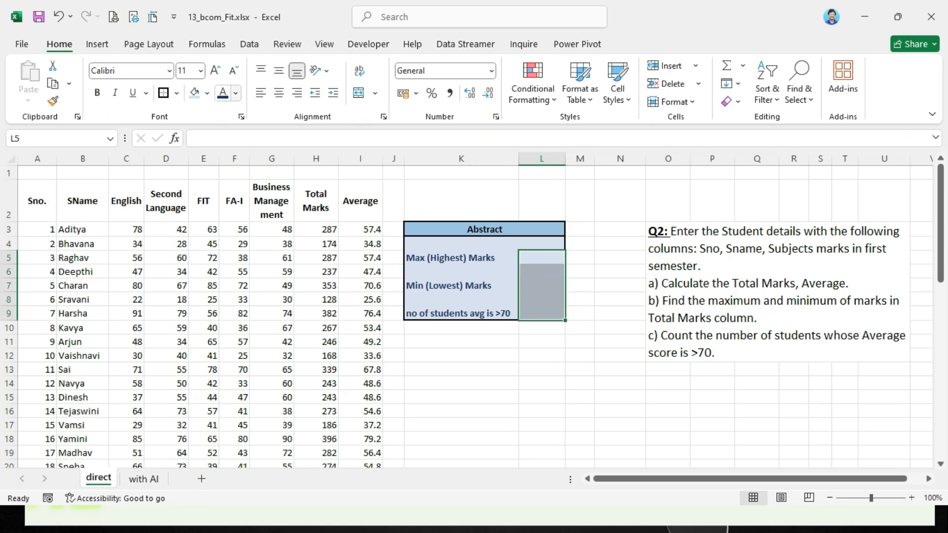
click(236, 93)
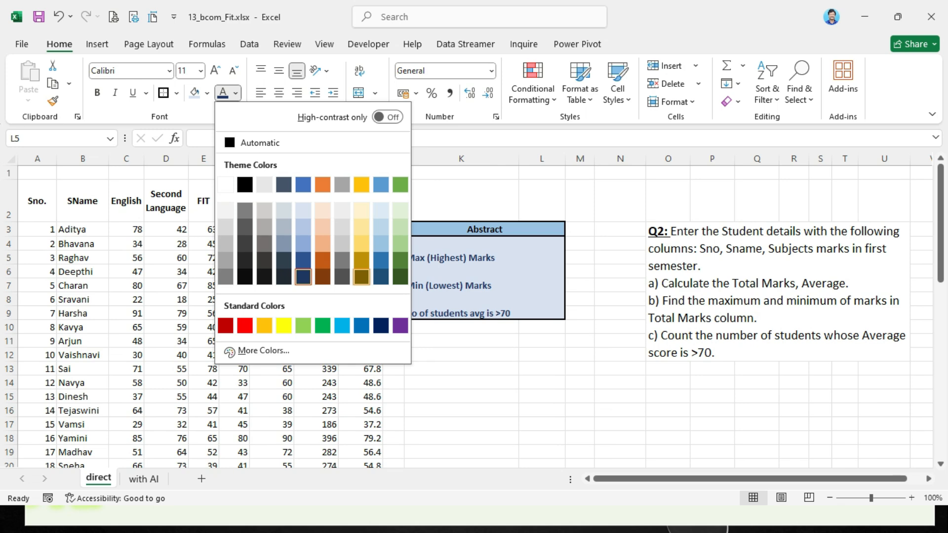
click(361, 277)
click(461, 411)
drag(486, 397, 538, 397)
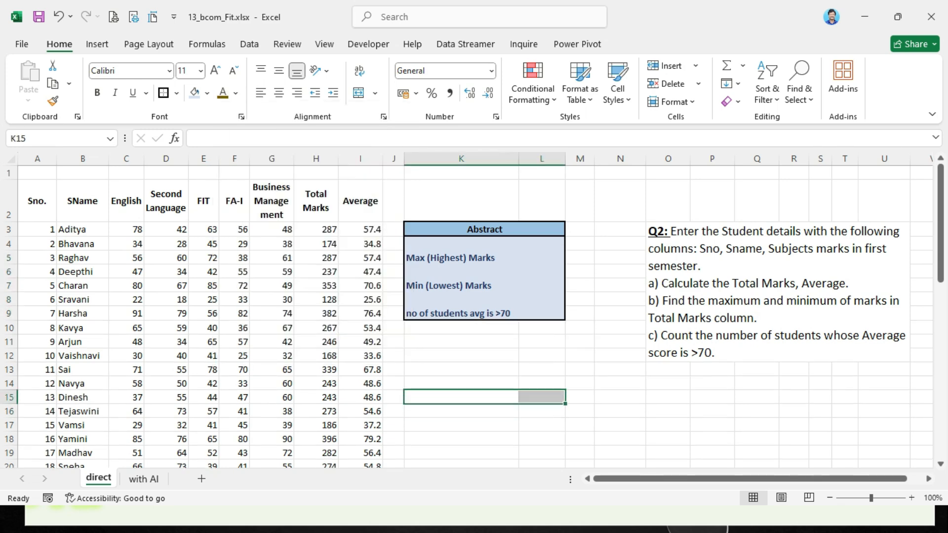
click(461, 355)
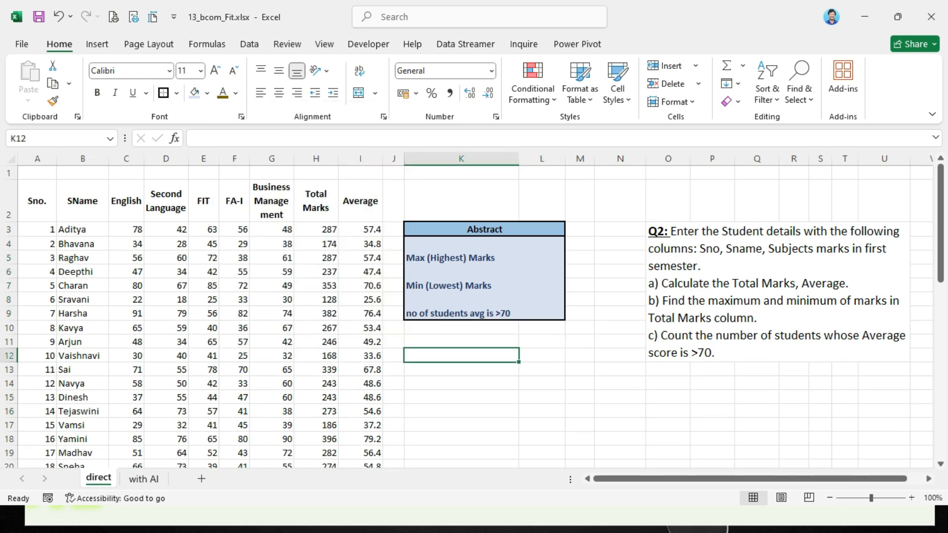
Widen columns L and M slightly
drag(566, 158, 571, 159)
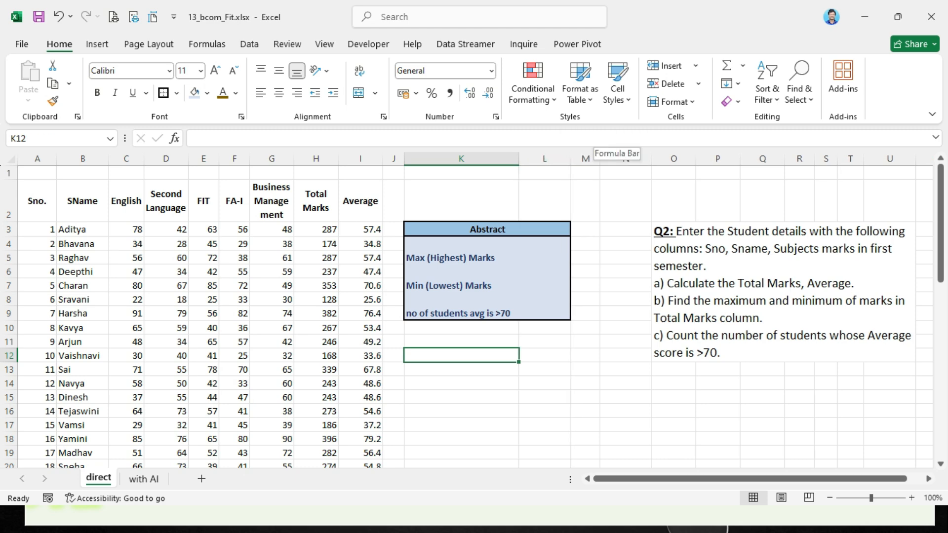
drag(600, 158, 610, 158)
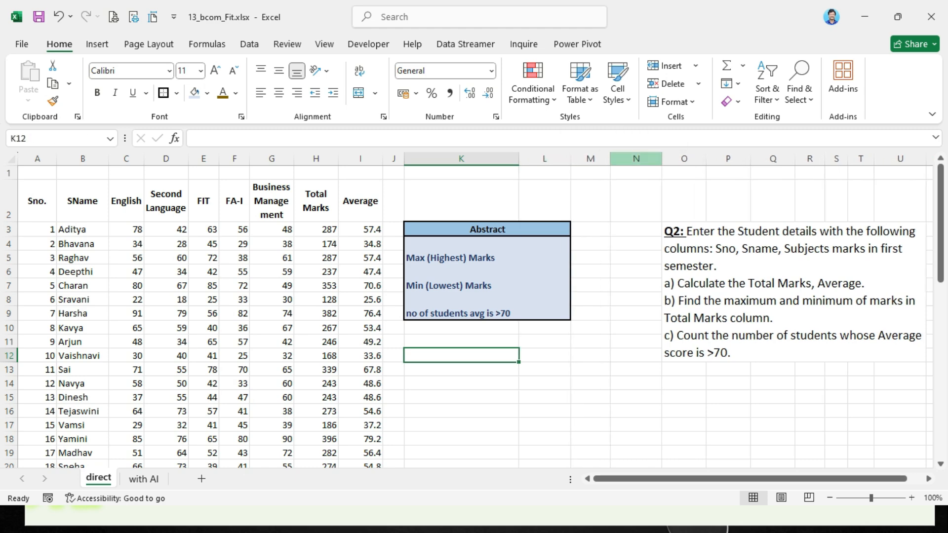
click(636, 285)
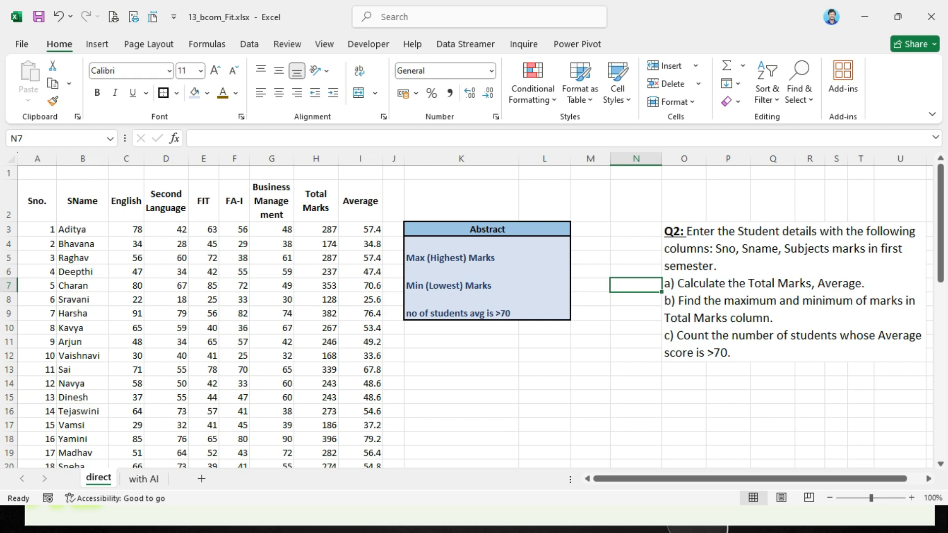
click(545, 258)
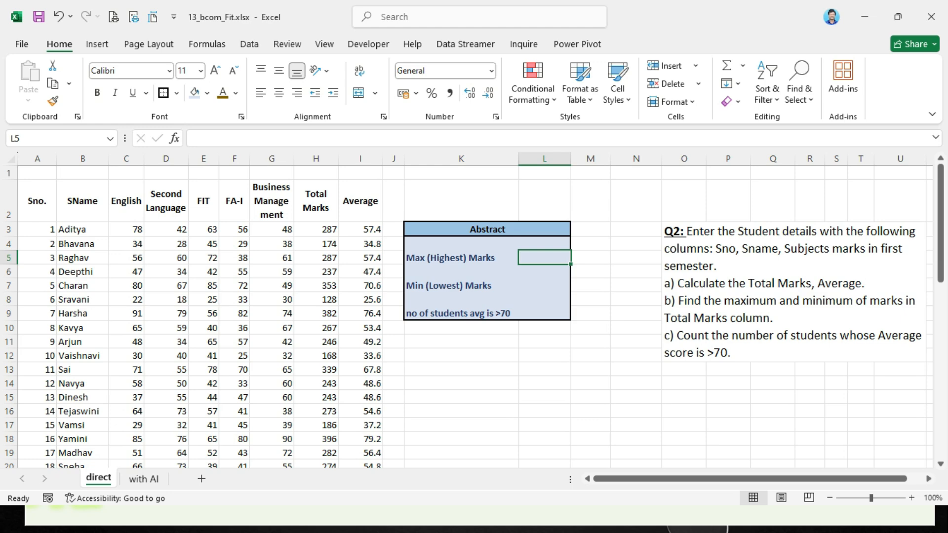
text(=max()
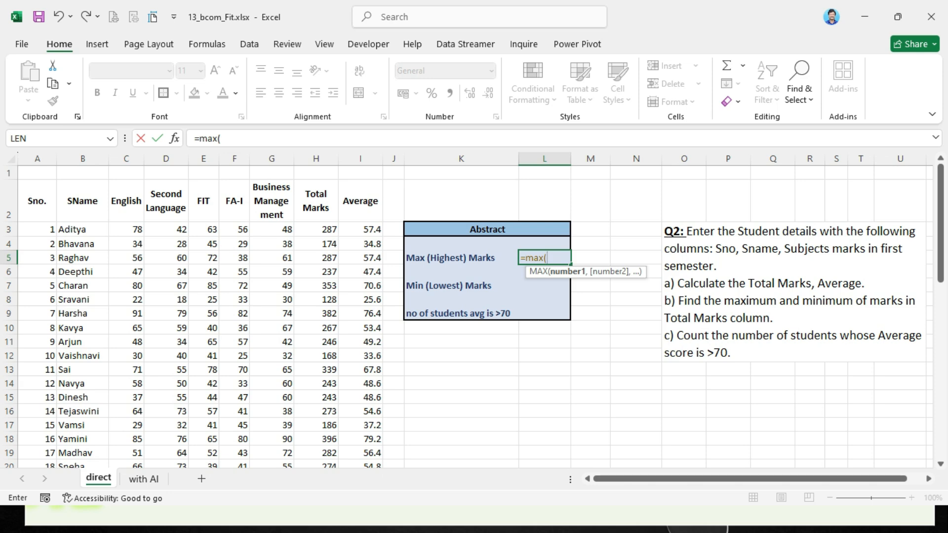
click(316, 229)
scroll(316, 229, down, 14)
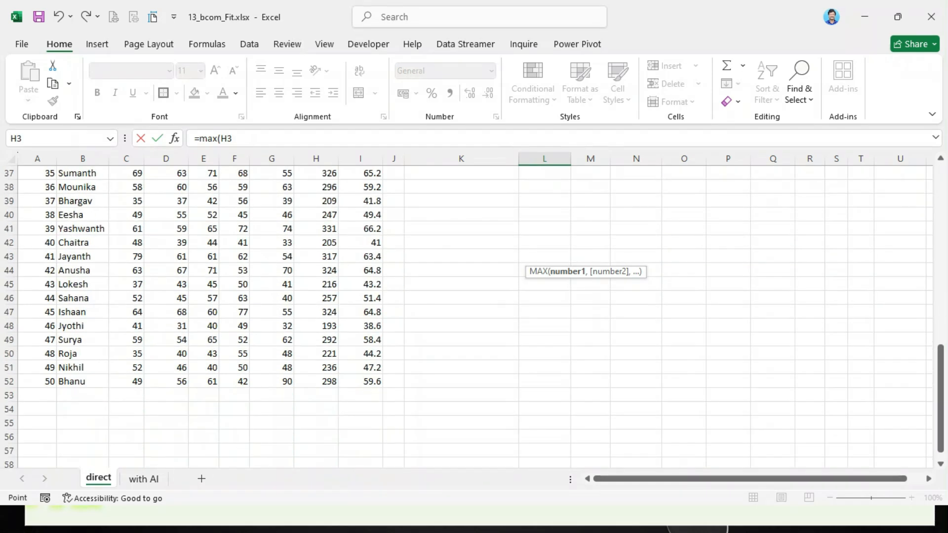
shift+click(326, 297)
scroll(326, 297, up, 14)
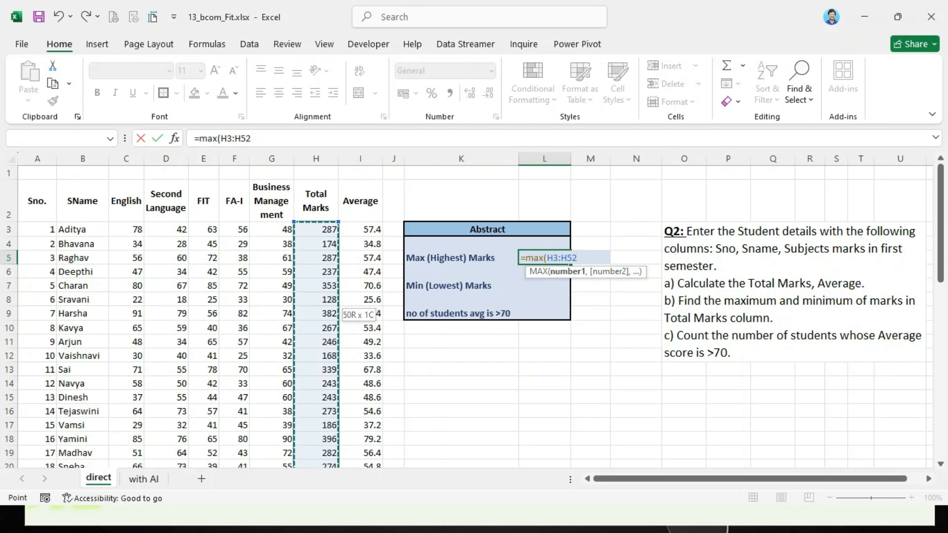
scroll(340, 308, down, 15)
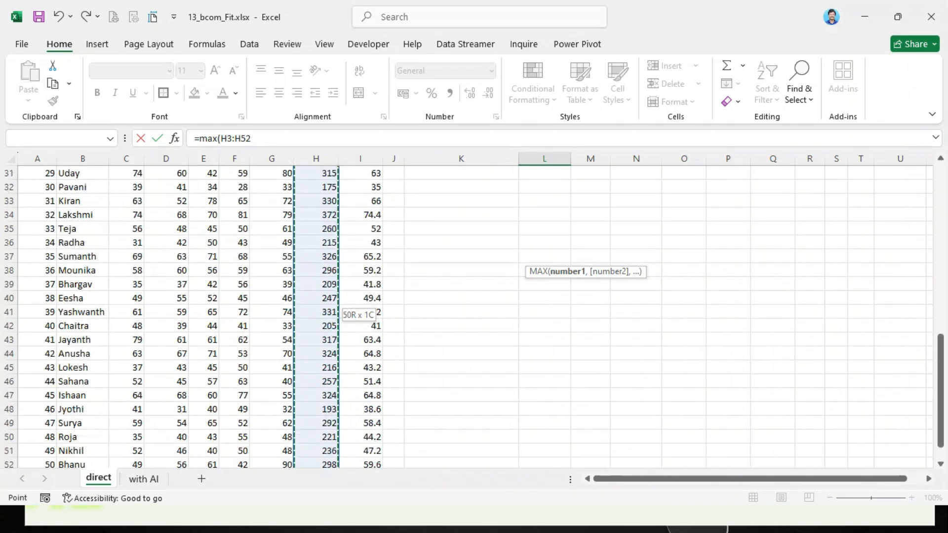
scroll(340, 309, up, 15)
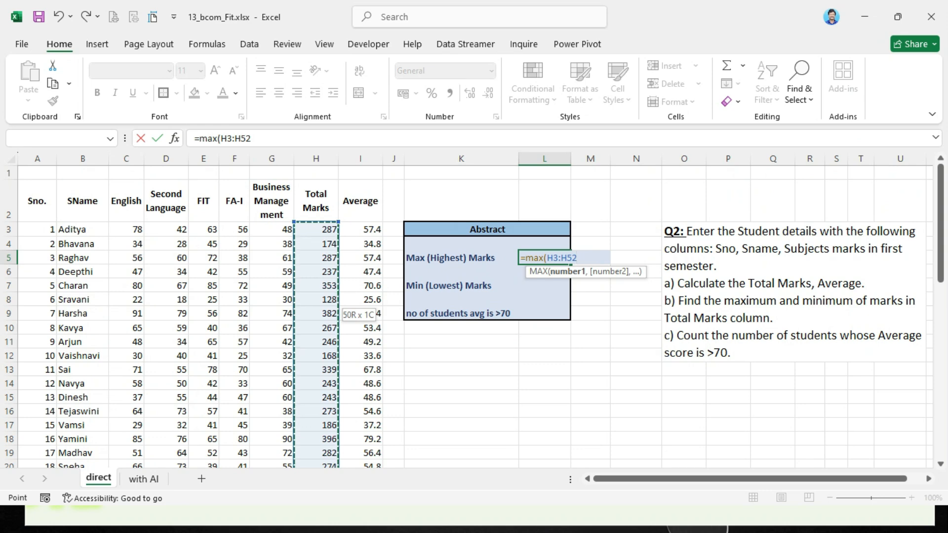
key(Escape)
Convert the student marks range A2:I52 into a table with headers
click(234, 285)
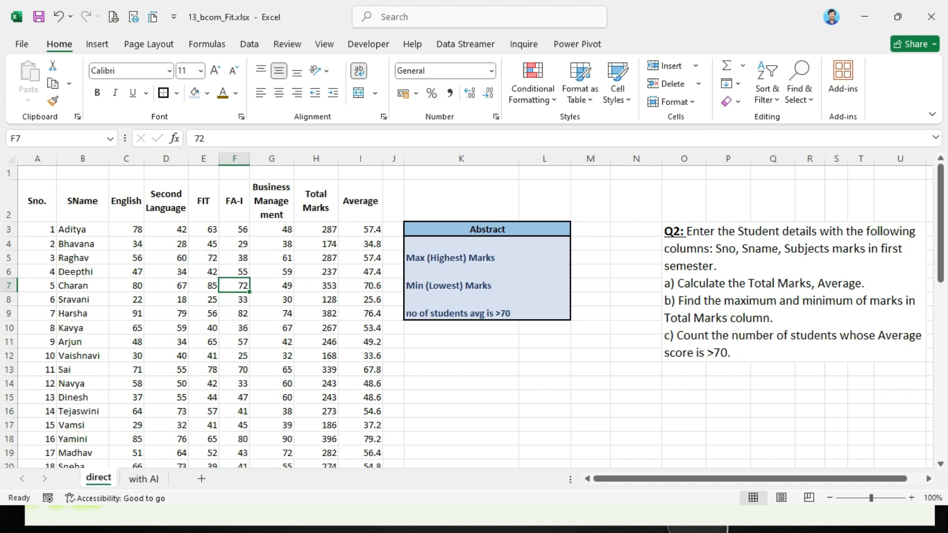
key(ctrl+t)
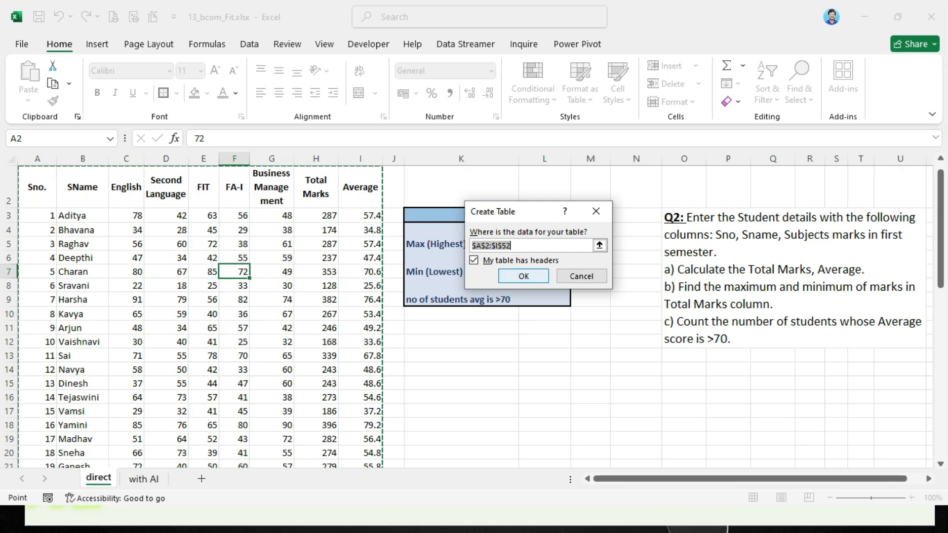
key(Return)
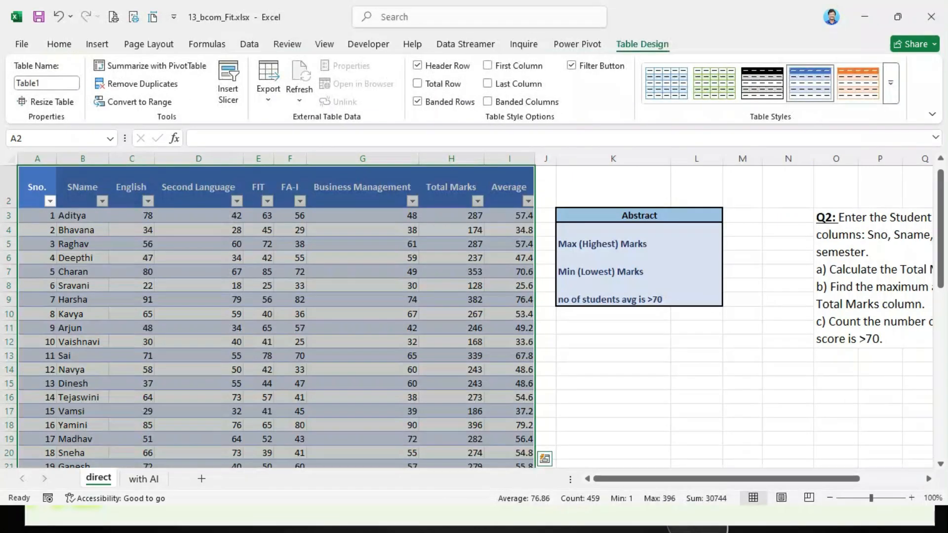
click(451, 314)
Narrow the Business Management, Second Language, Sno. and English columns of the table
drag(418, 159, 363, 159)
drag(242, 159, 200, 159)
drag(57, 159, 38, 159)
drag(137, 159, 122, 159)
Rotate the Second Language and Business Management header text up and make header row 2 taller to fit it
click(259, 184)
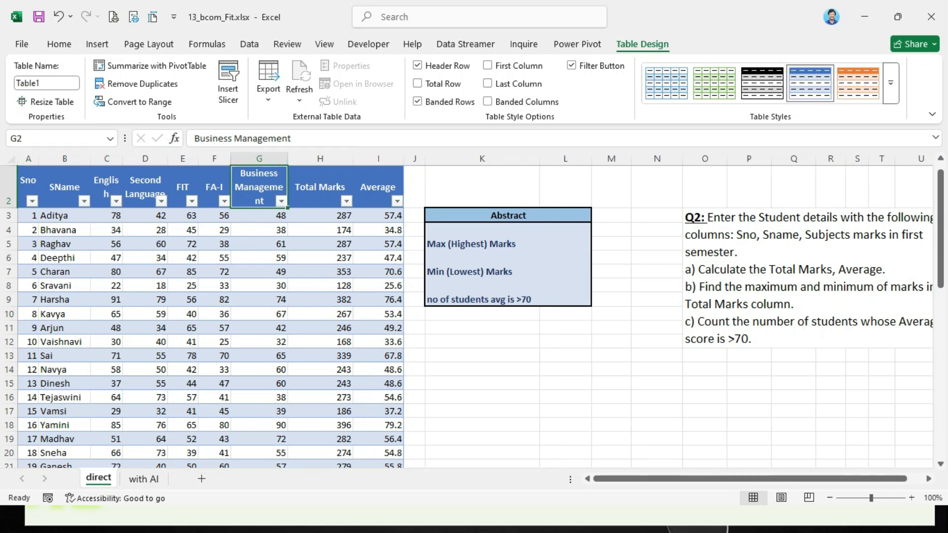
ctrl+click(145, 181)
click(59, 44)
click(320, 71)
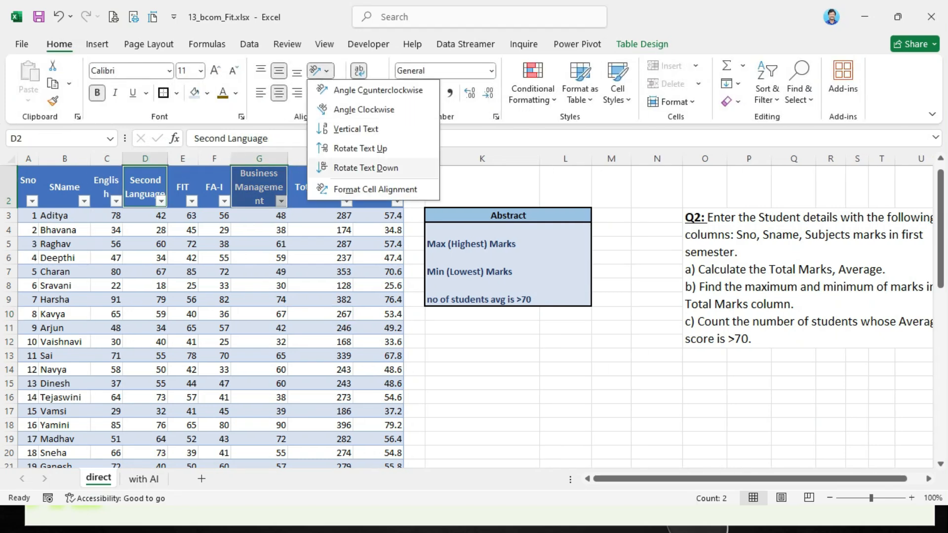
click(365, 168)
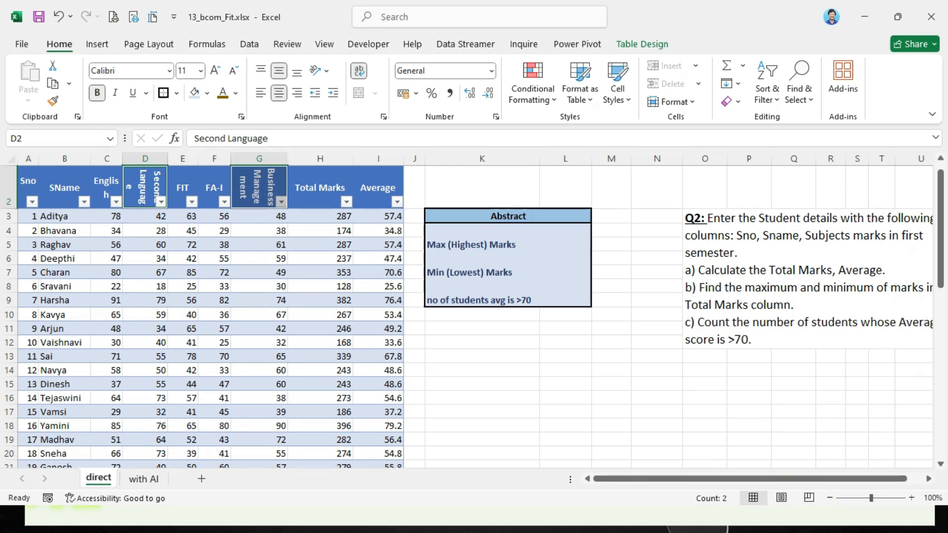
click(320, 71)
click(345, 147)
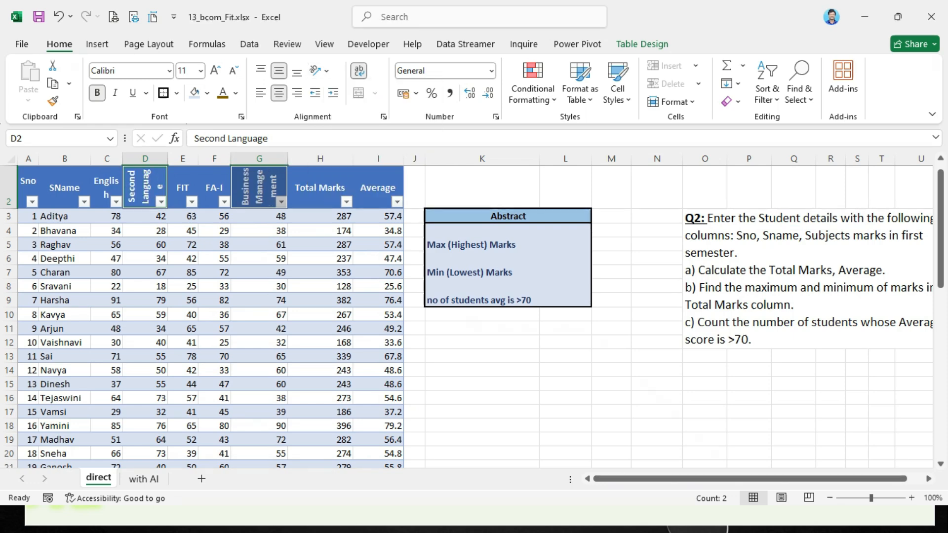
click(145, 258)
drag(9, 209, 9, 229)
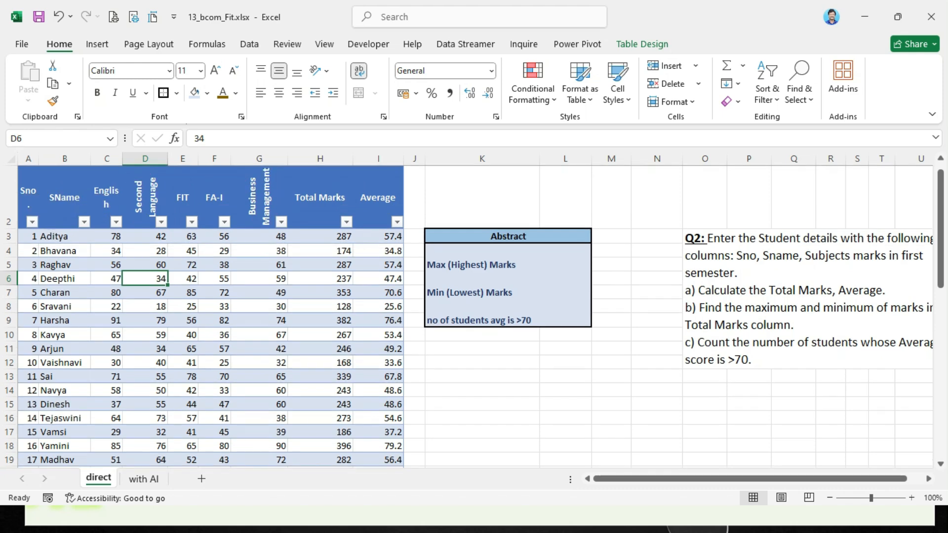
Make the subject columns C to G equally wide and narrow the Total Marks column H so its header wraps onto two lines
click(145, 159)
drag(106, 159, 259, 158)
drag(123, 159, 129, 158)
click(318, 265)
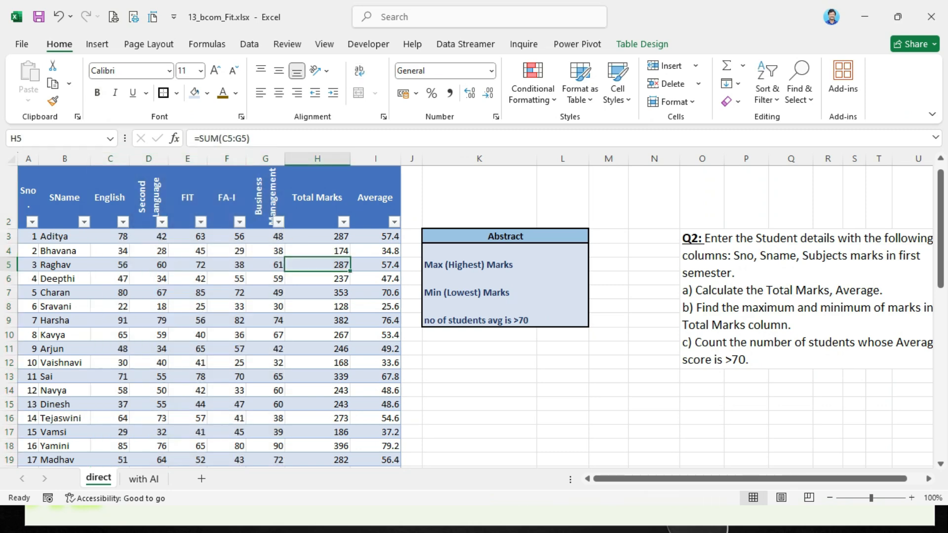
drag(351, 159, 324, 158)
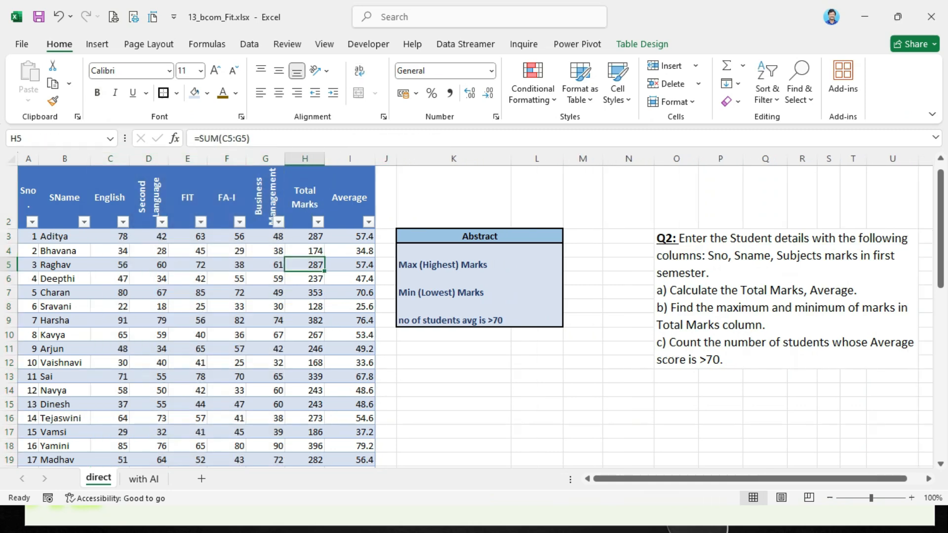
click(350, 197)
click(454, 391)
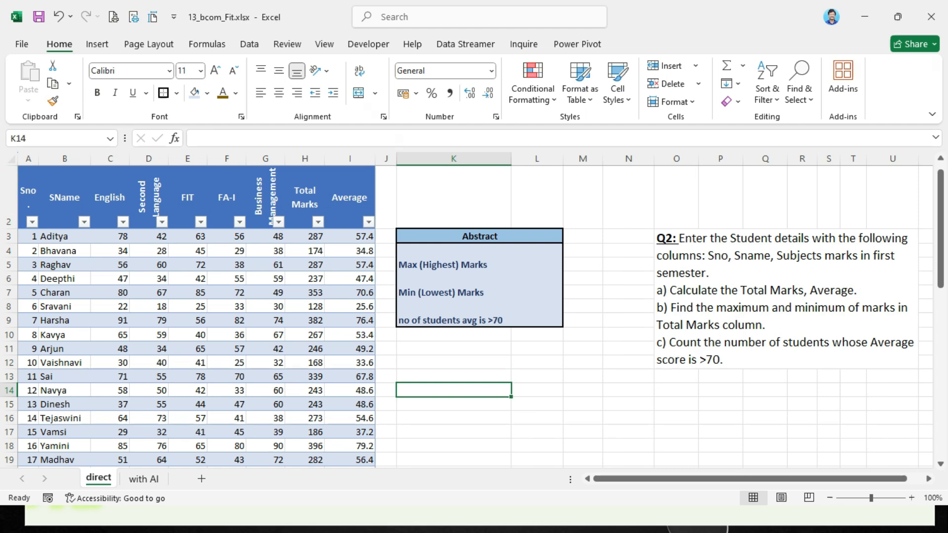
Change the serial number header in A2 to "S. No."
double_click(28, 197)
text(. N)
key(Return)
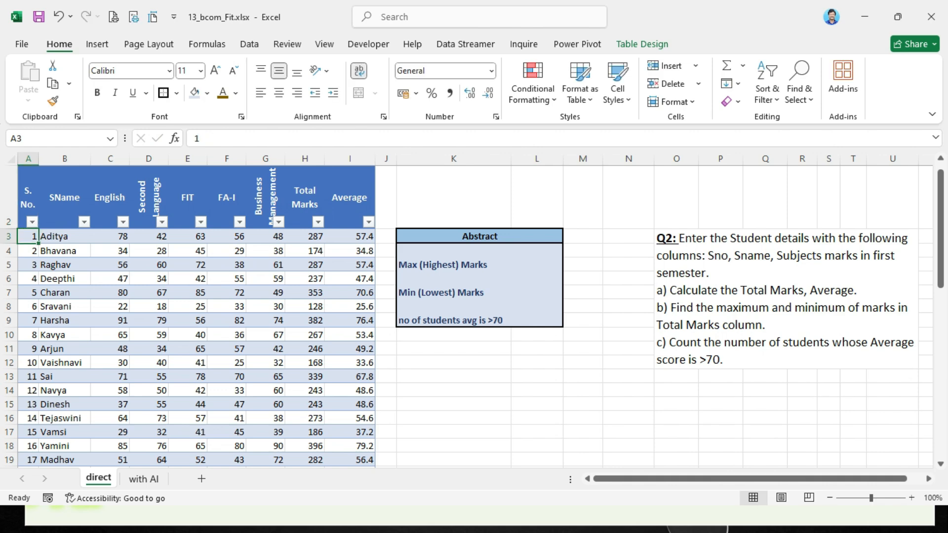
click(454, 404)
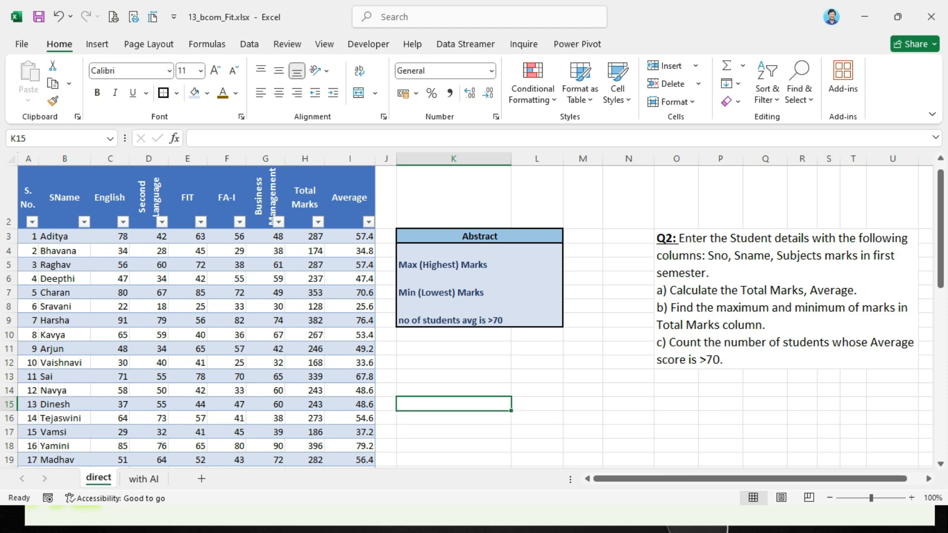
click(226, 279)
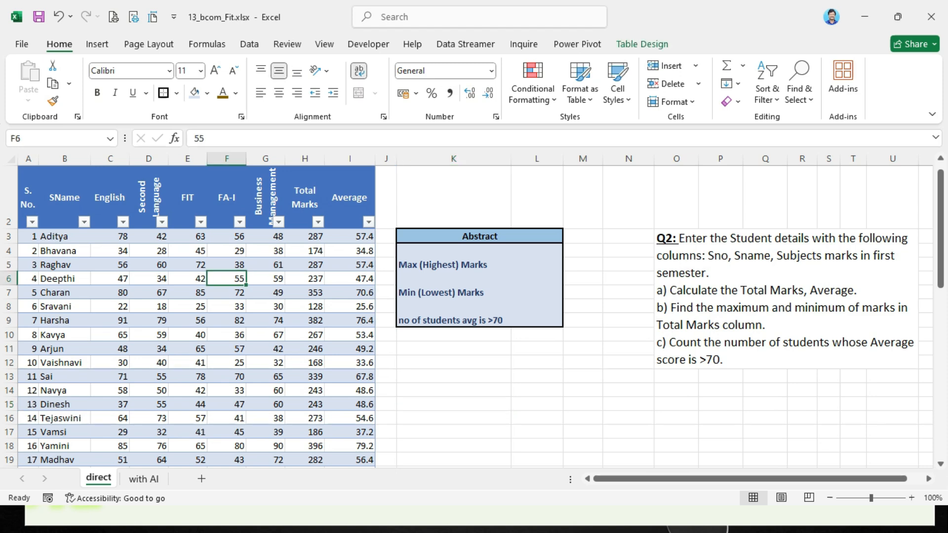
scroll(227, 278, down, 12)
scroll(226, 316, up, 12)
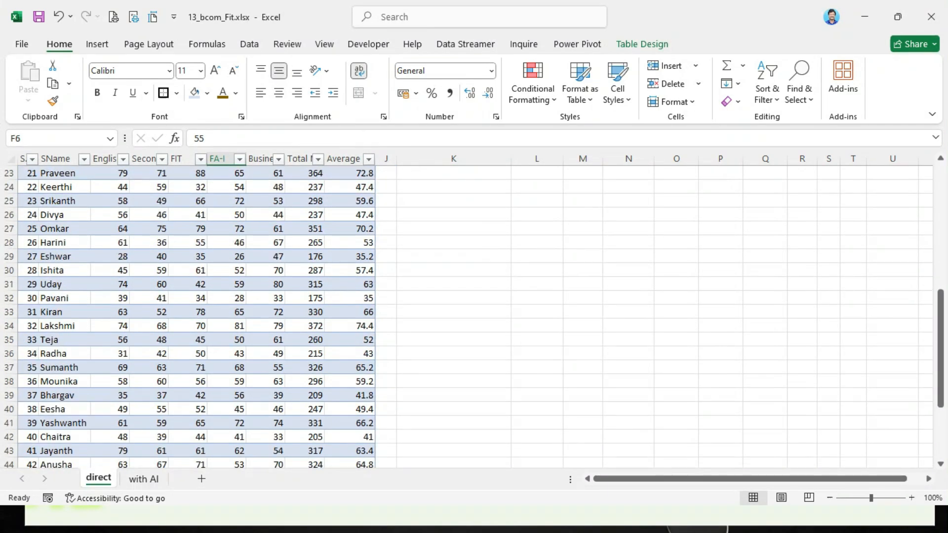
click(453, 404)
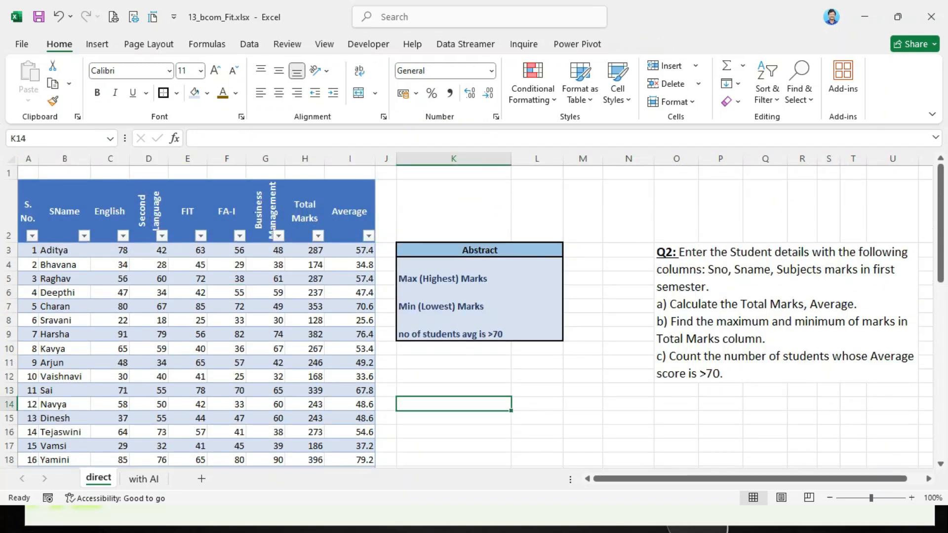
Calculate the maximum marks in L5 with the formula =MAX(Table1[Total Marks])
click(536, 278)
text(=)
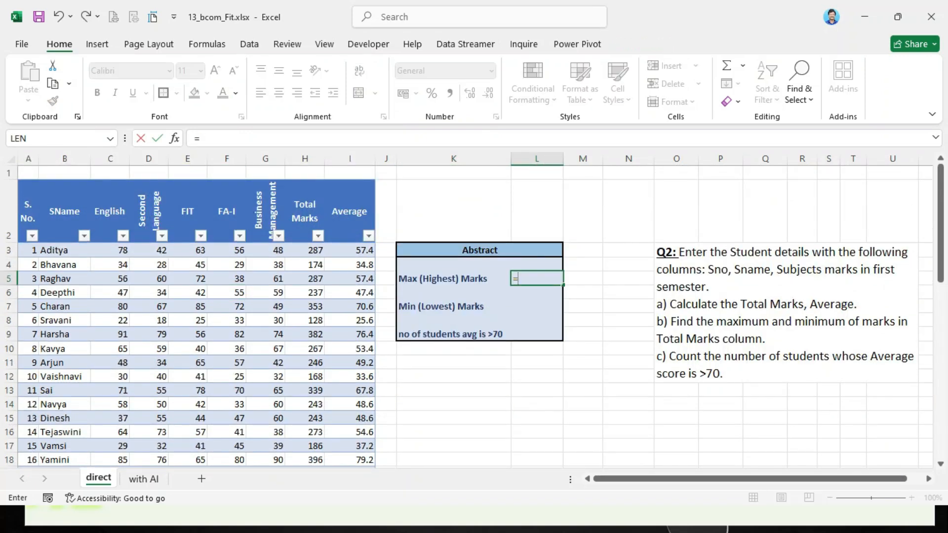
text(max()
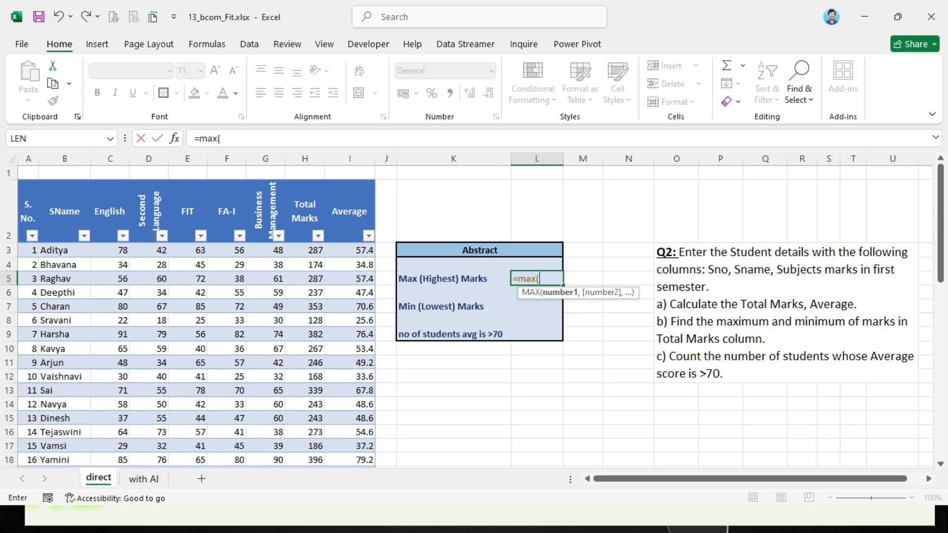
text(ta)
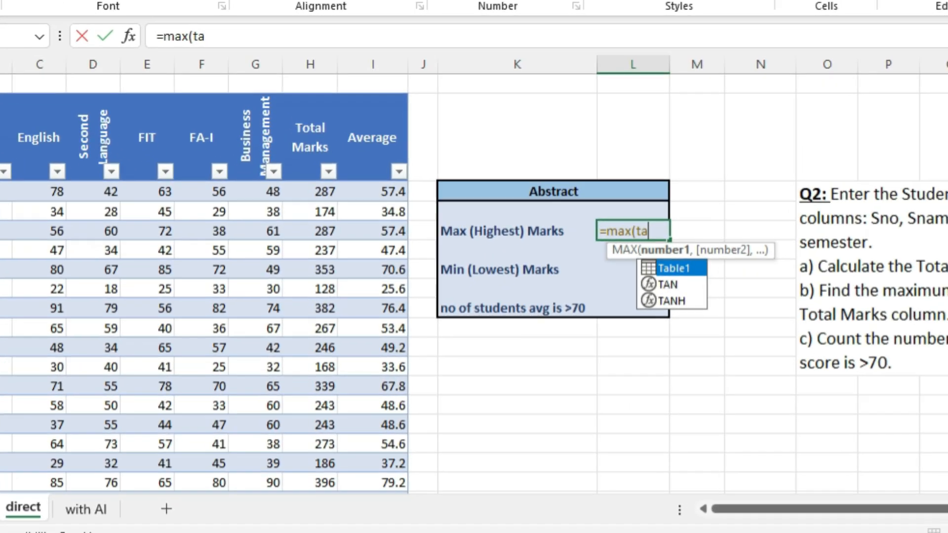
key(Tab)
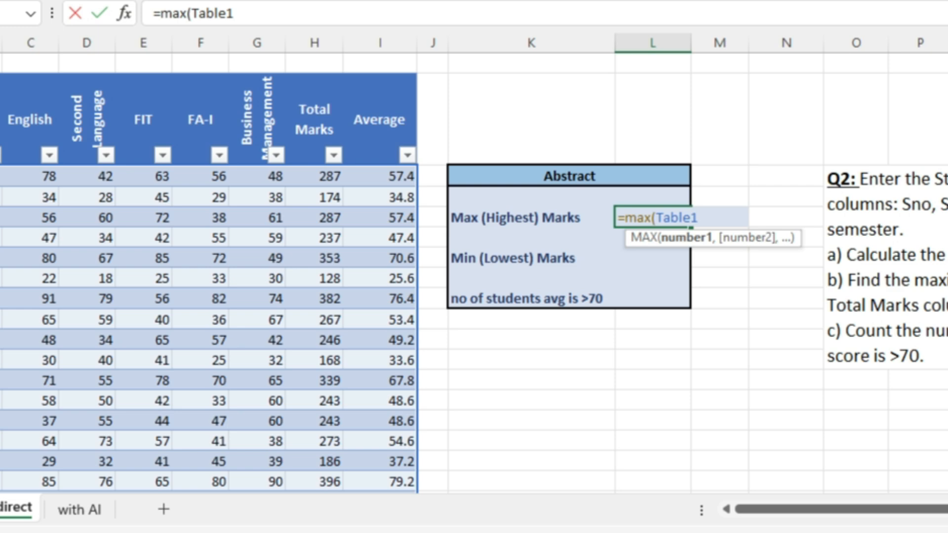
text([)
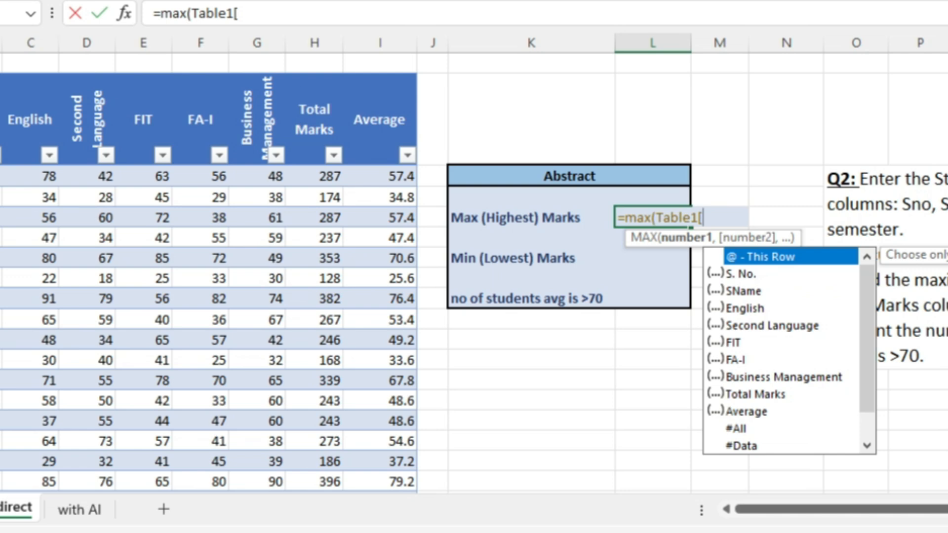
key(Down)
key(Down)
key(Down)
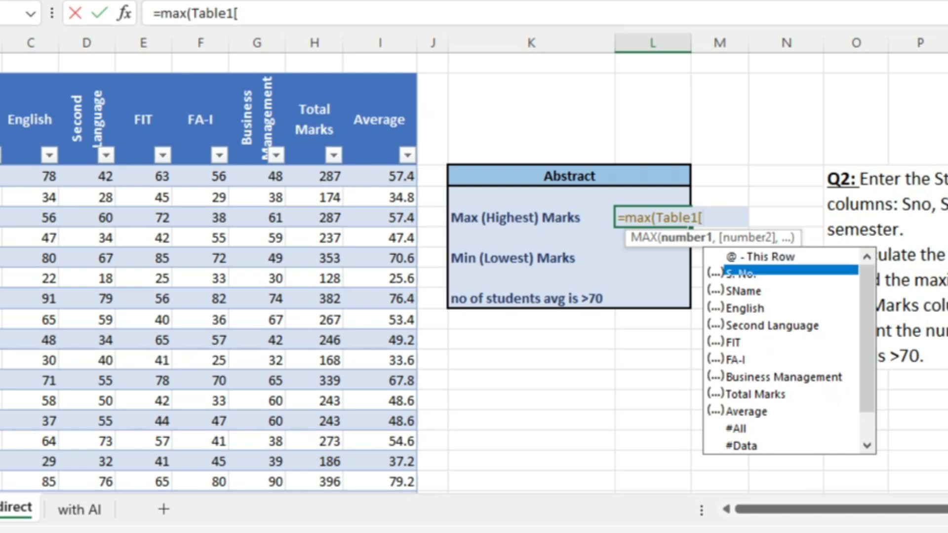
key(Down)
key(Down)
key(Down)
key(Down)
key(Down)
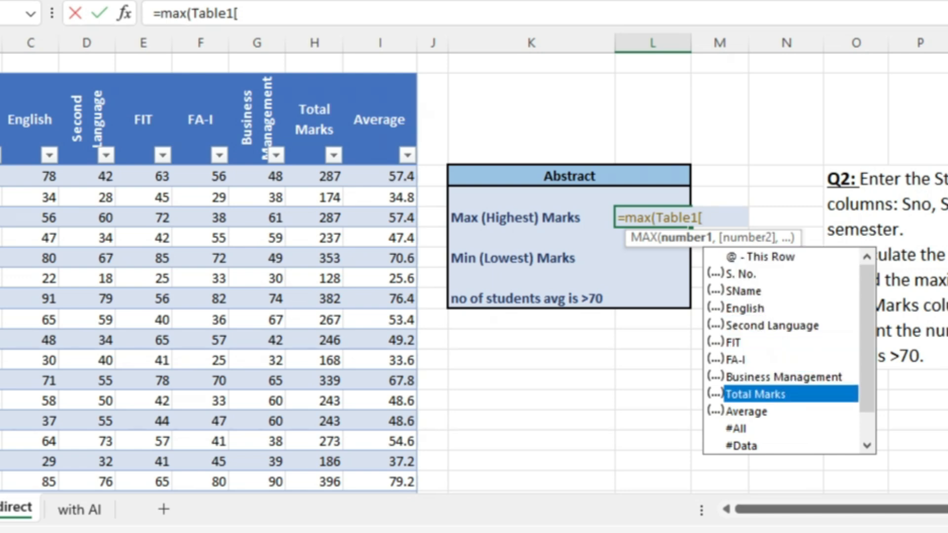
key(Escape)
text(t)
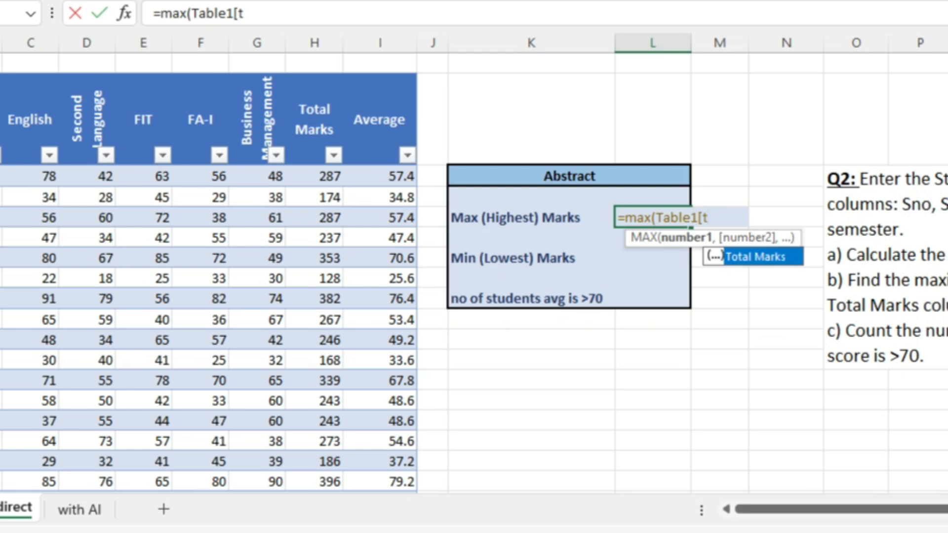
key(Tab)
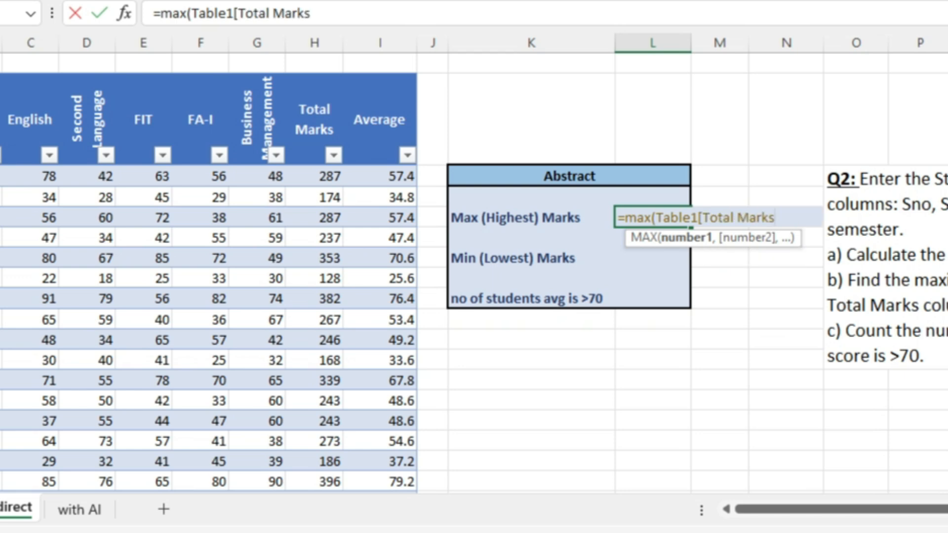
text(])
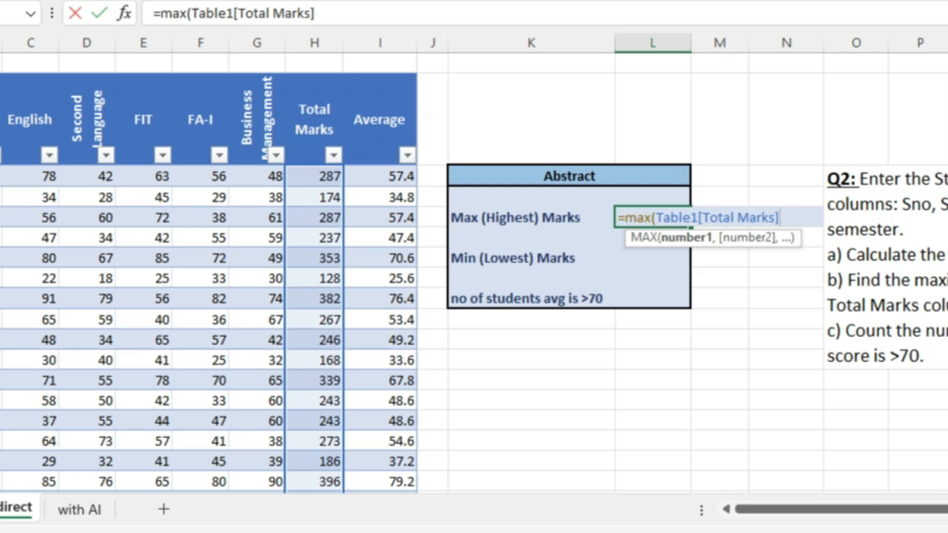
scroll(208, 271, down, 16)
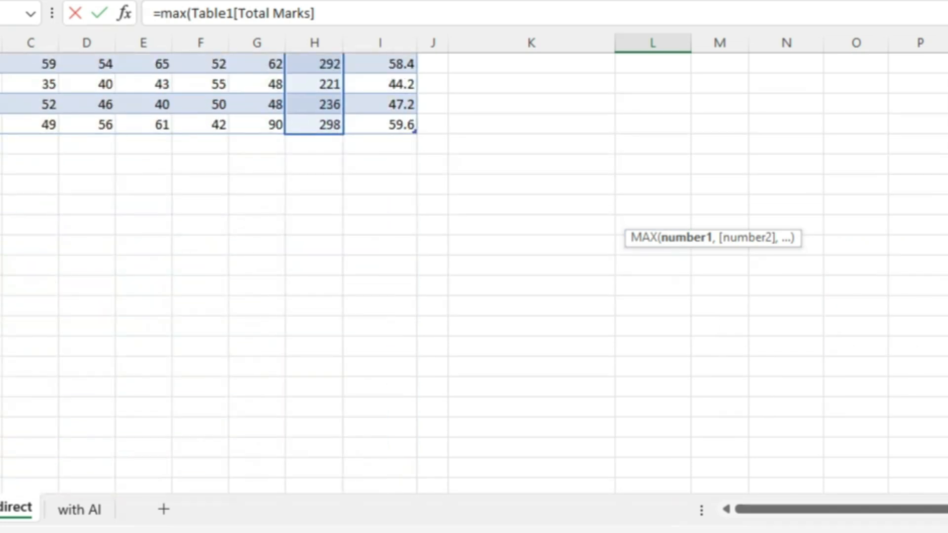
scroll(207, 271, up, 12)
scroll(208, 272, up, 8)
scroll(207, 271, down, 20)
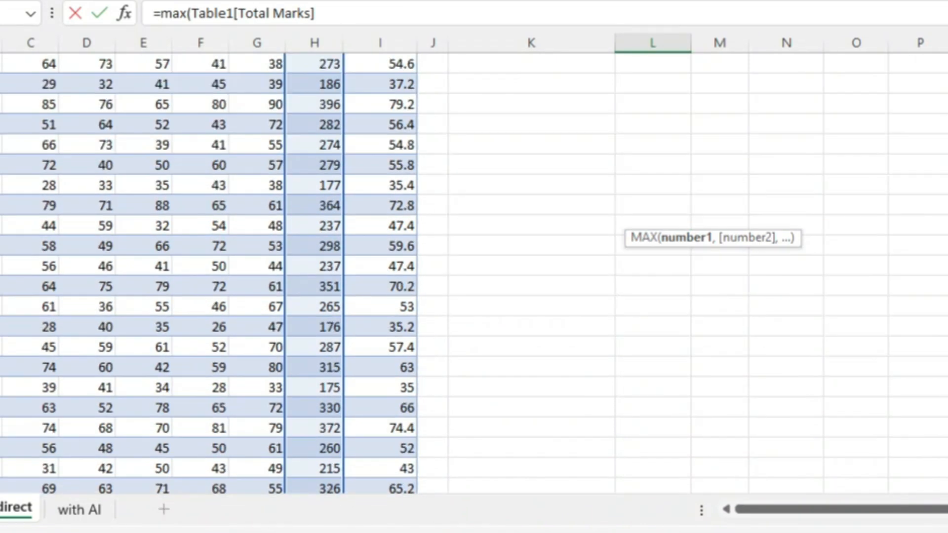
scroll(208, 271, up, 4)
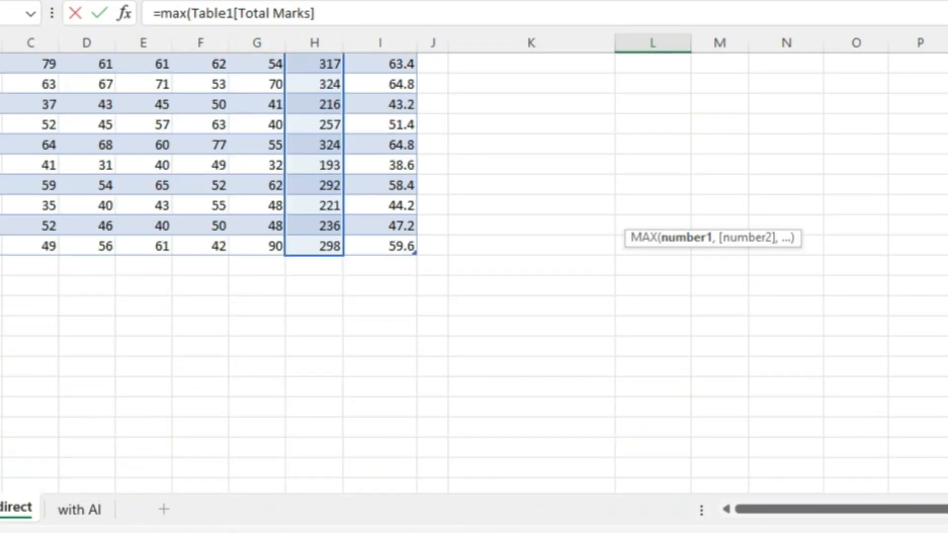
scroll(207, 271, up, 15)
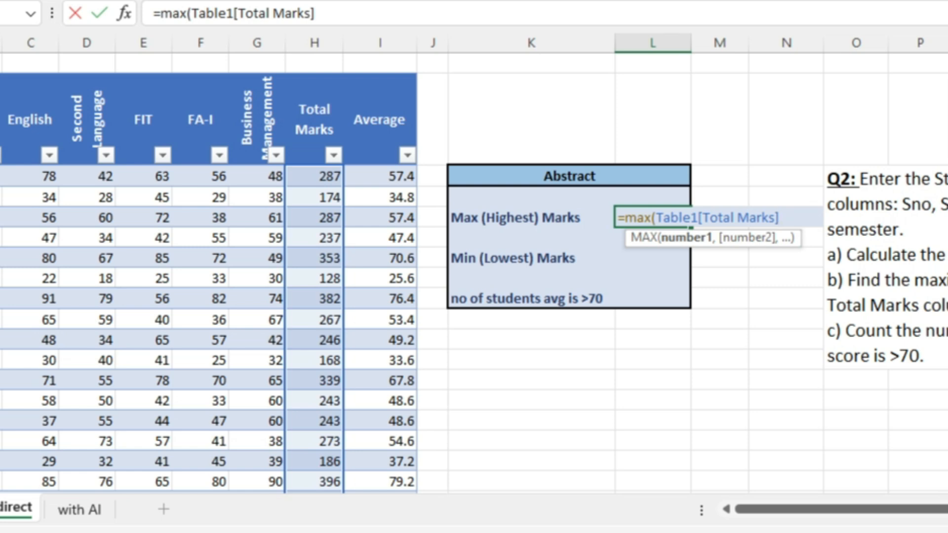
text())
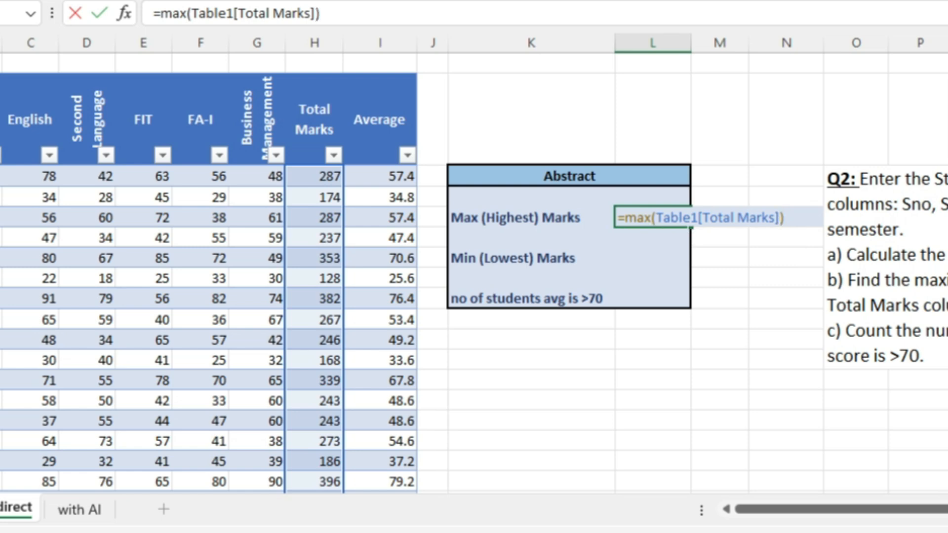
key(Return)
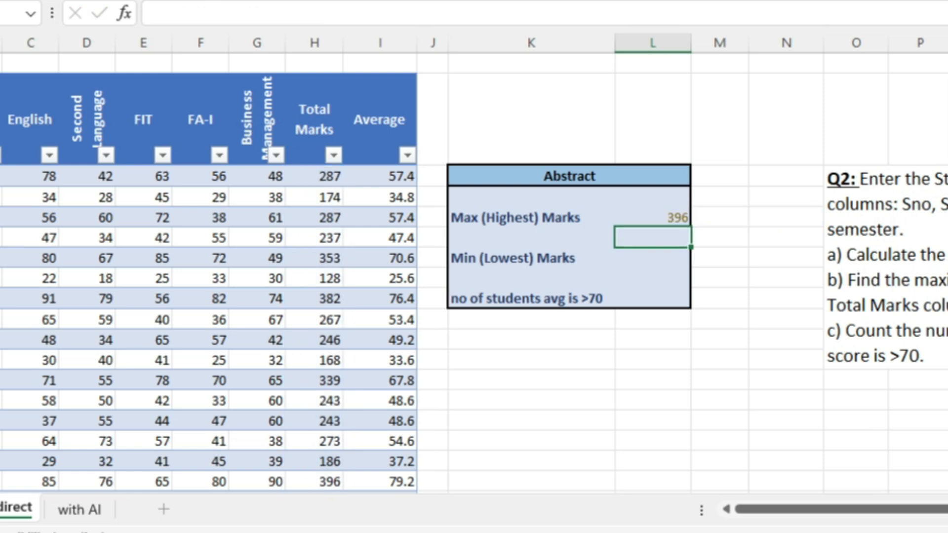
Look through the Total Marks column to verify the highest value against the maximum in the Abstract block
click(314, 177)
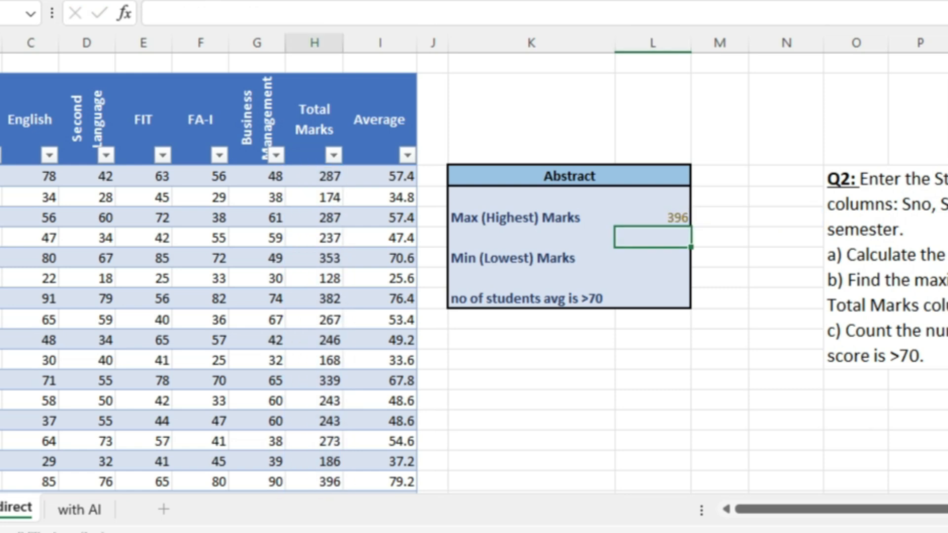
scroll(314, 287, down, 2)
click(314, 288)
scroll(314, 288, up, 2)
scroll(314, 288, down, 2)
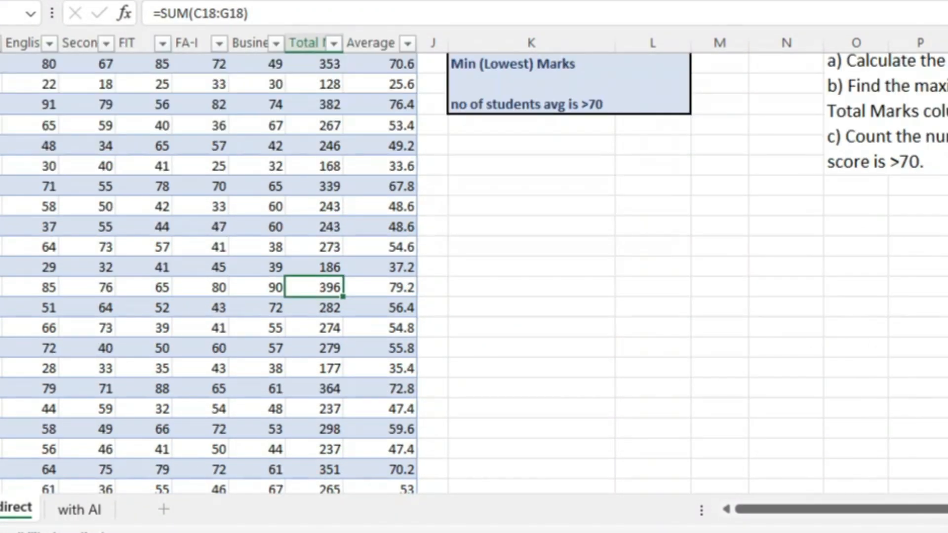
scroll(314, 288, down, 8)
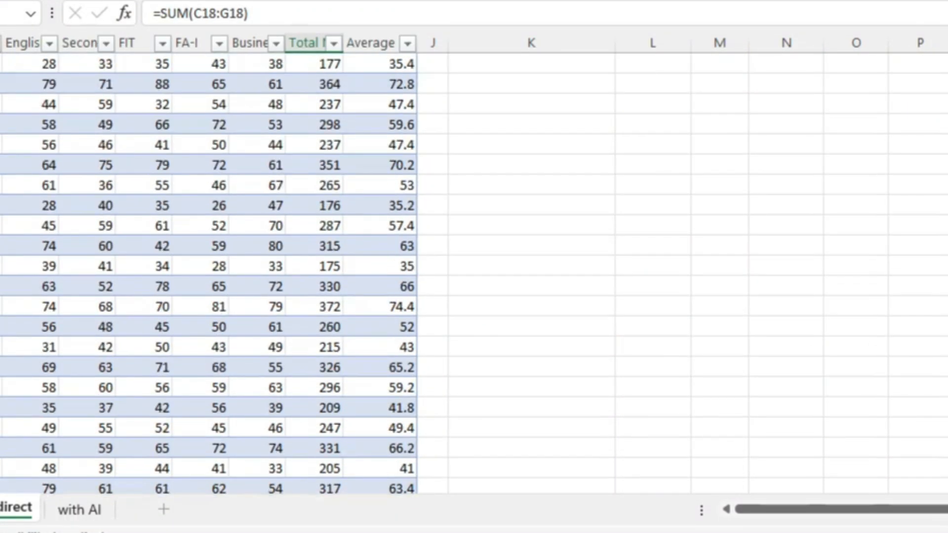
scroll(314, 287, up, 10)
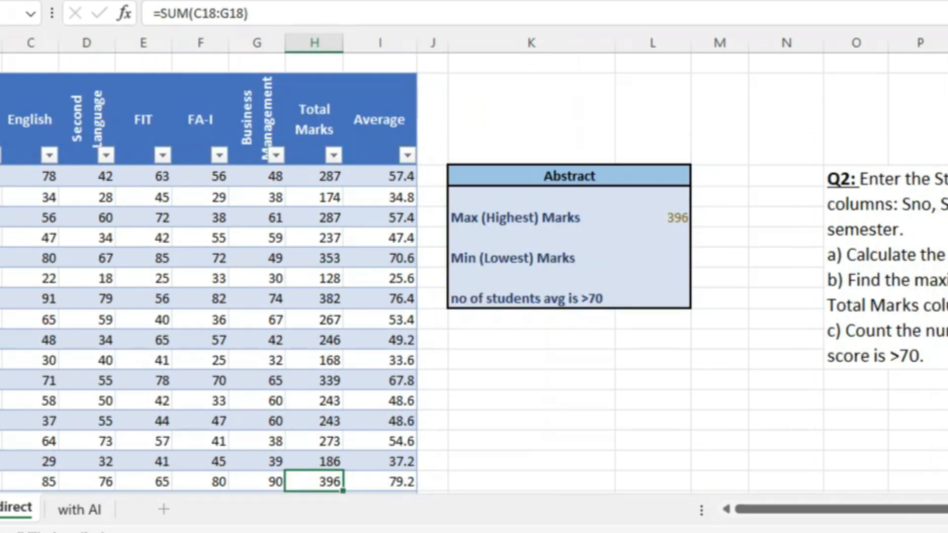
click(786, 298)
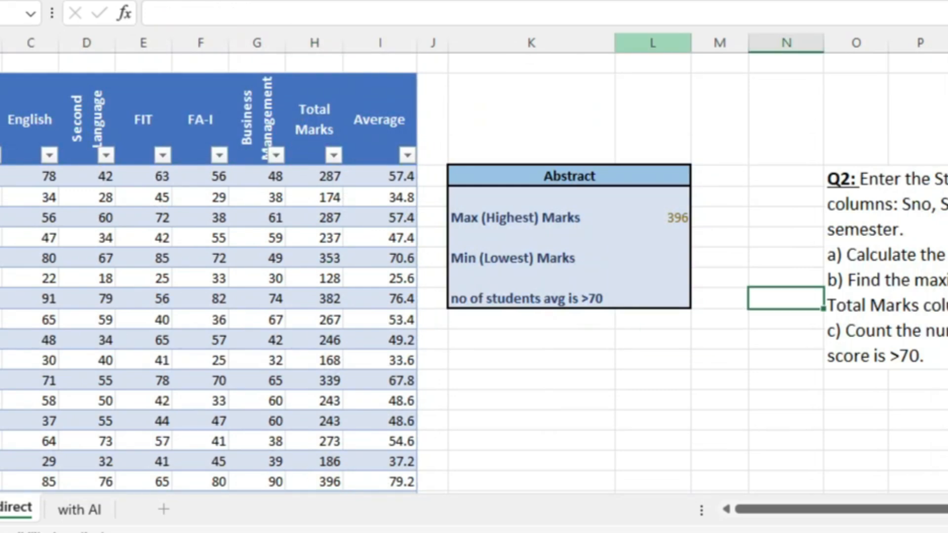
Centre and bold the maximum marks result in L5 and increase its font size by one step
click(653, 43)
click(652, 217)
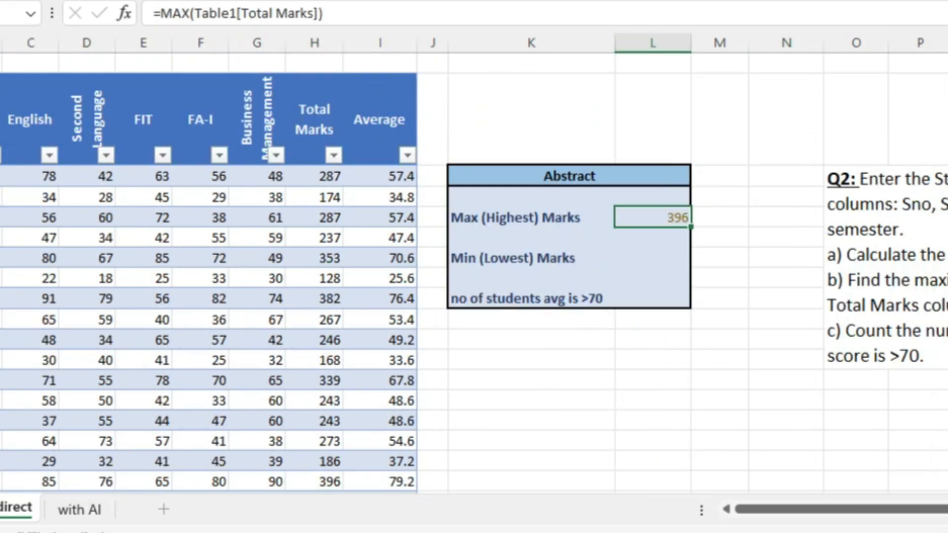
key(alt+h)
key(a)
key(c)
key(ctrl+b)
key(ctrl+shift+period)
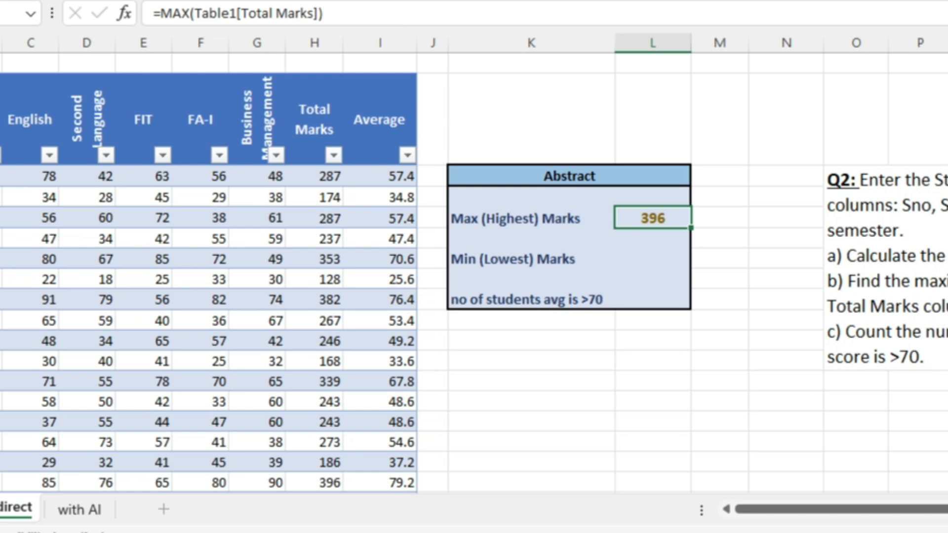
Apply a dark orange-brown theme font colour to result cells L5, L7 and L9, and narrow column K slightly
ctrl+click(653, 258)
ctrl+click(653, 299)
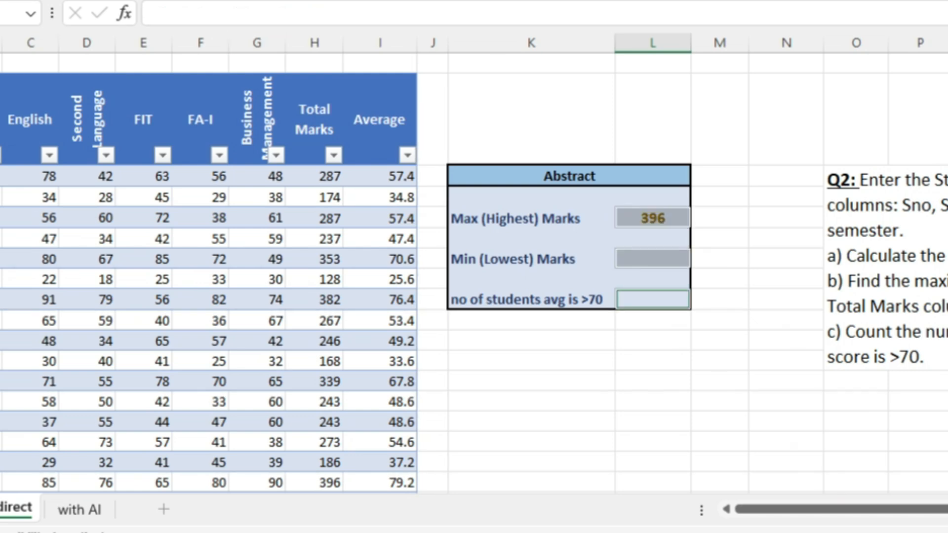
click(302, 39)
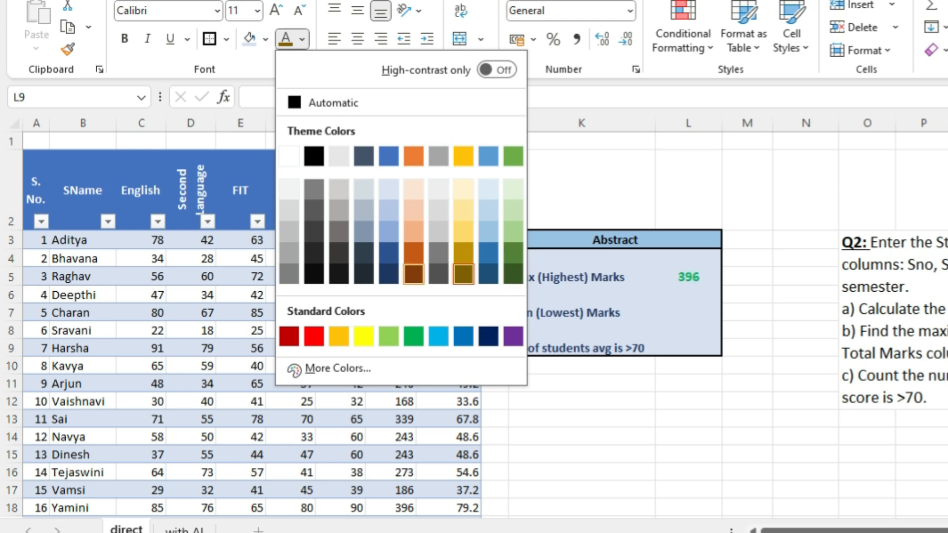
click(414, 273)
click(581, 437)
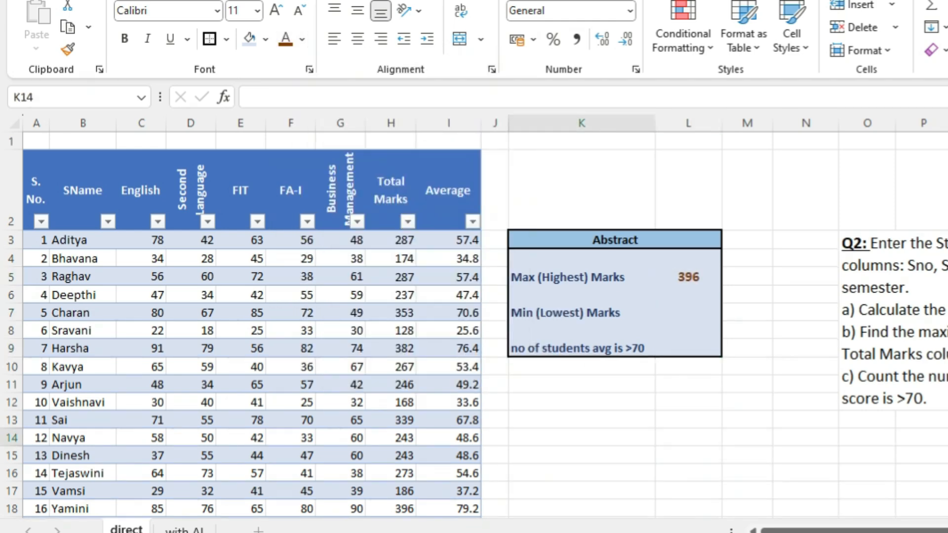
drag(655, 123, 647, 123)
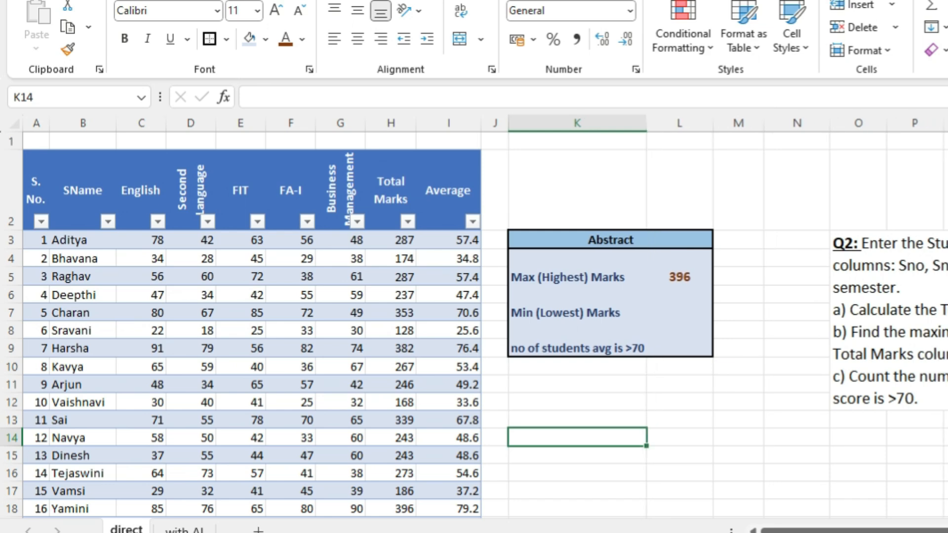
click(680, 277)
click(680, 509)
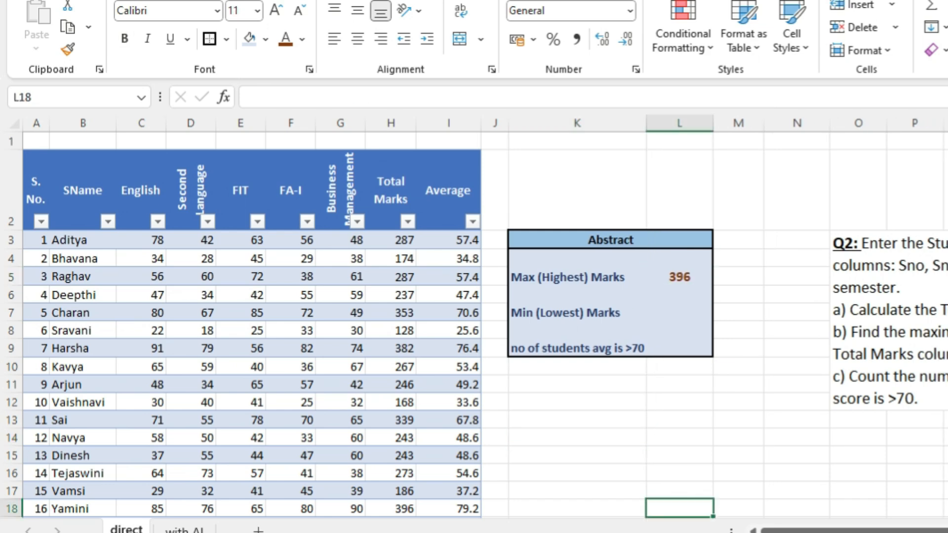
click(679, 277)
click(680, 419)
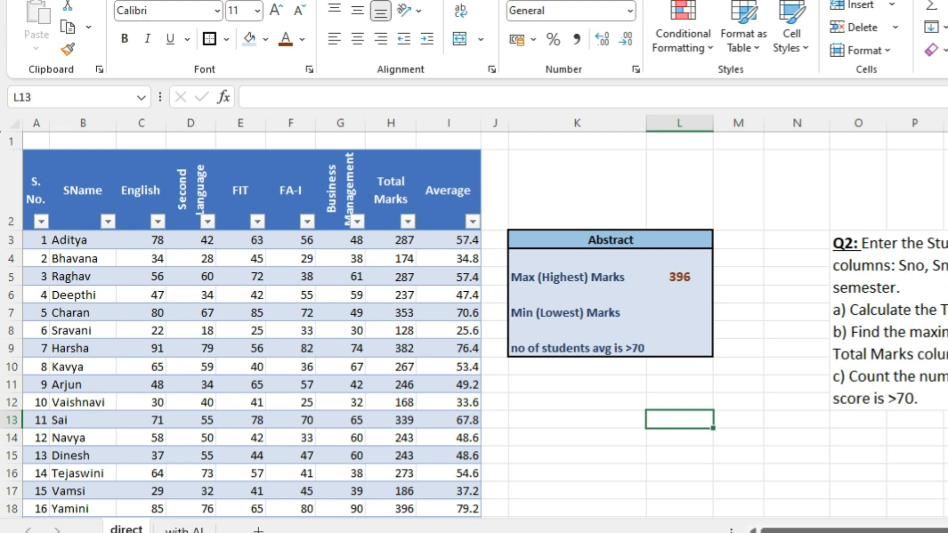
Calculate the minimum marks in L7 with the formula =MIN(Table1[Total Marks])
click(679, 312)
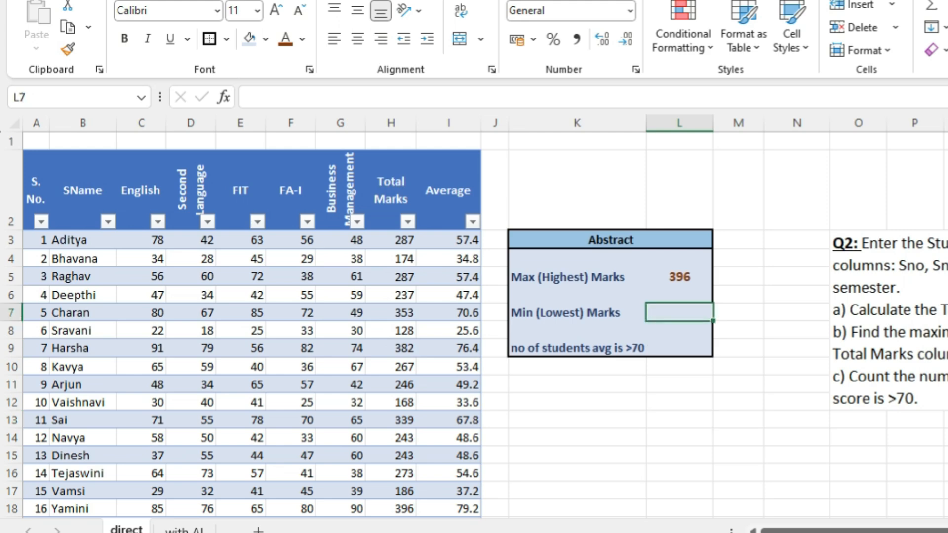
text(=min)
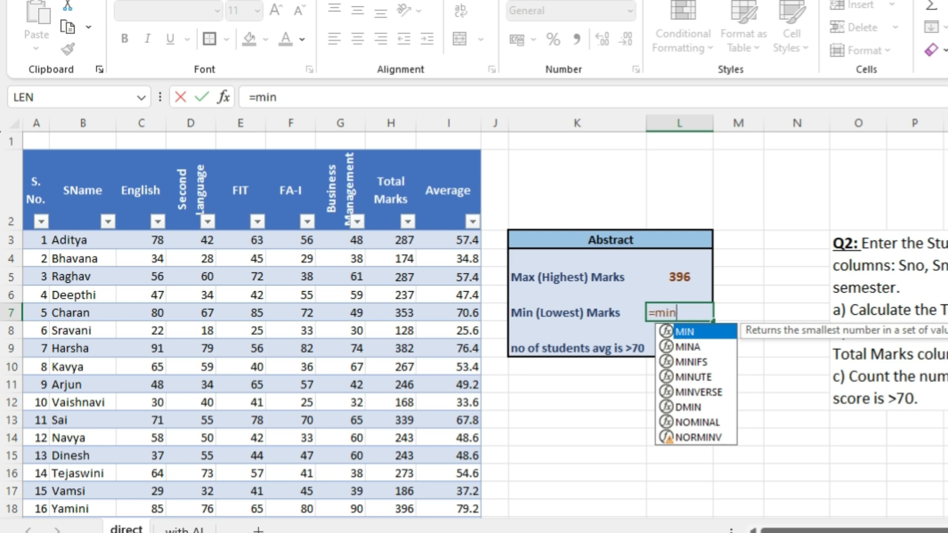
text((tab)
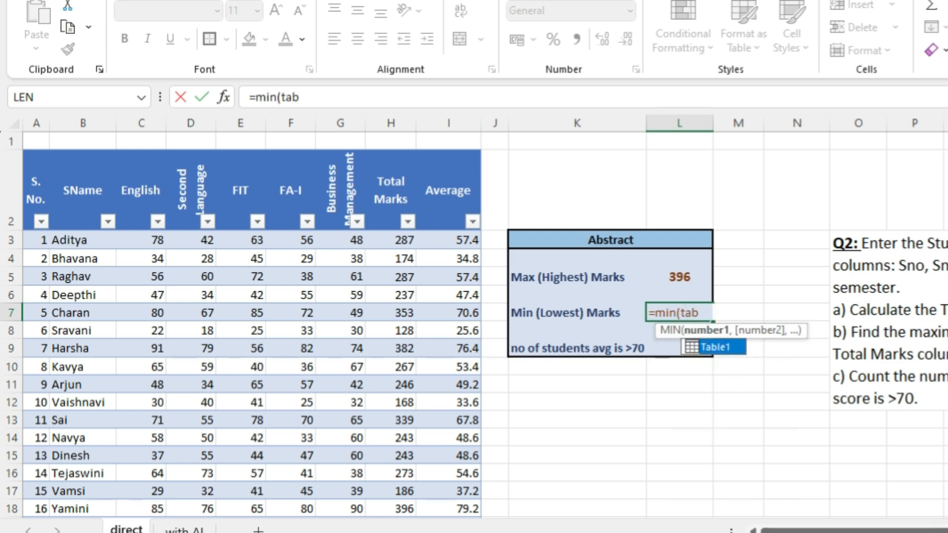
key(Tab)
text([)
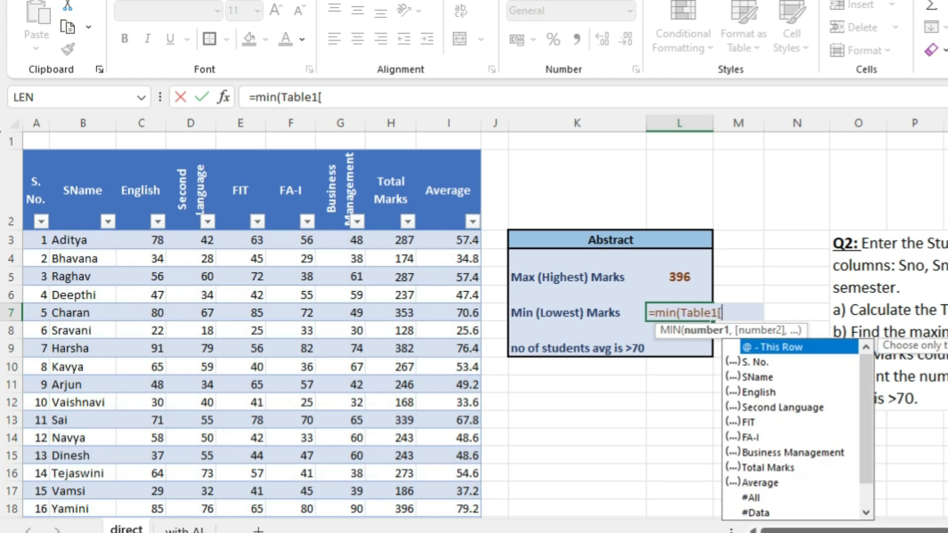
text(Tot)
key(Tab)
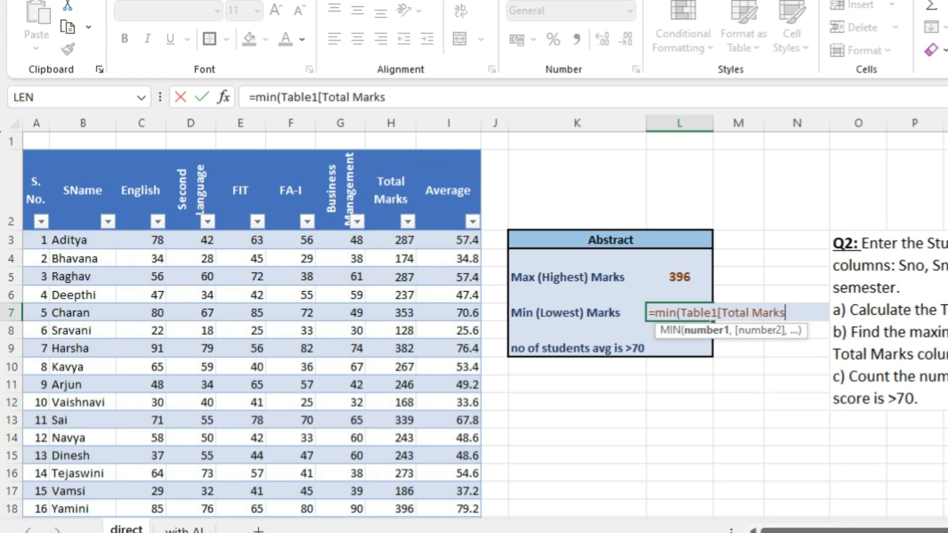
text(])
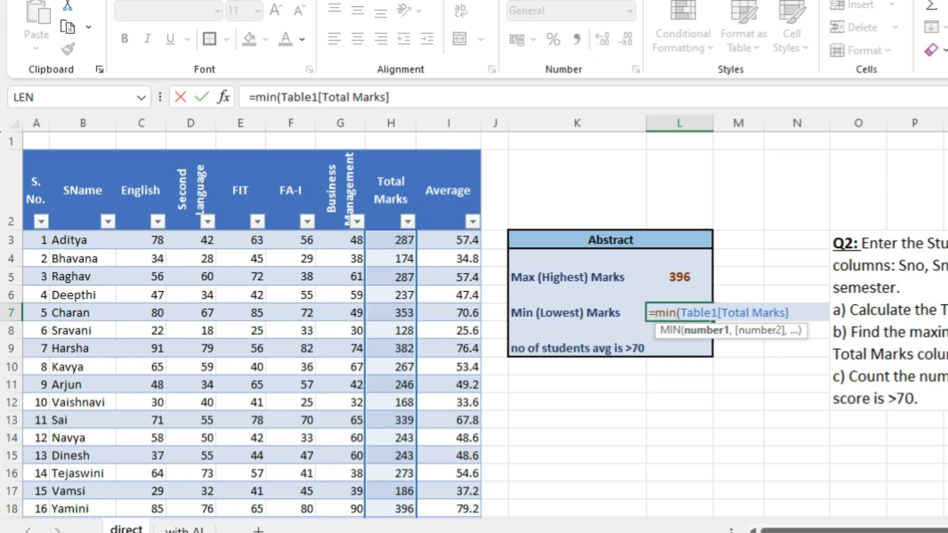
scroll(247, 326, down, 12)
scroll(247, 326, up, 12)
text())
key(Return)
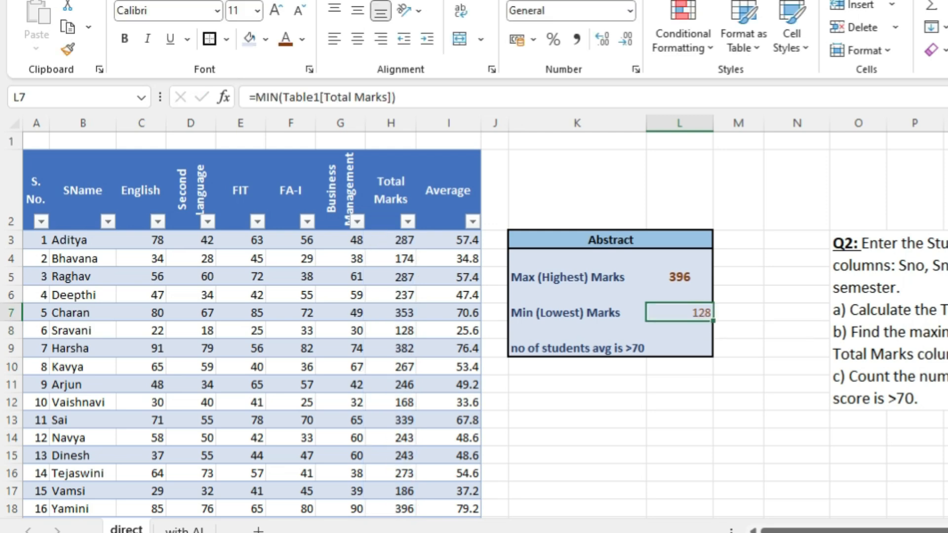
Copy the formatting of the maximum marks result in L5 onto the minimum marks result in L7
click(680, 277)
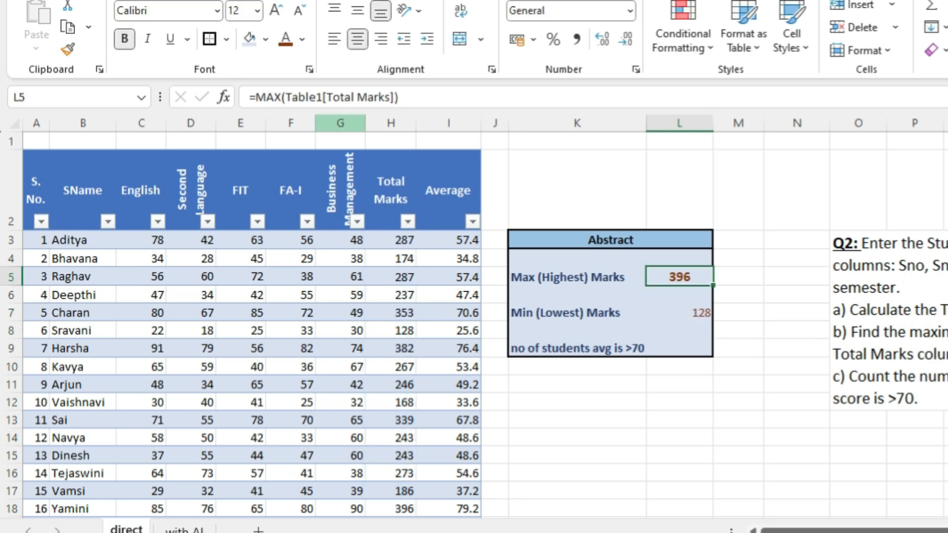
click(67, 49)
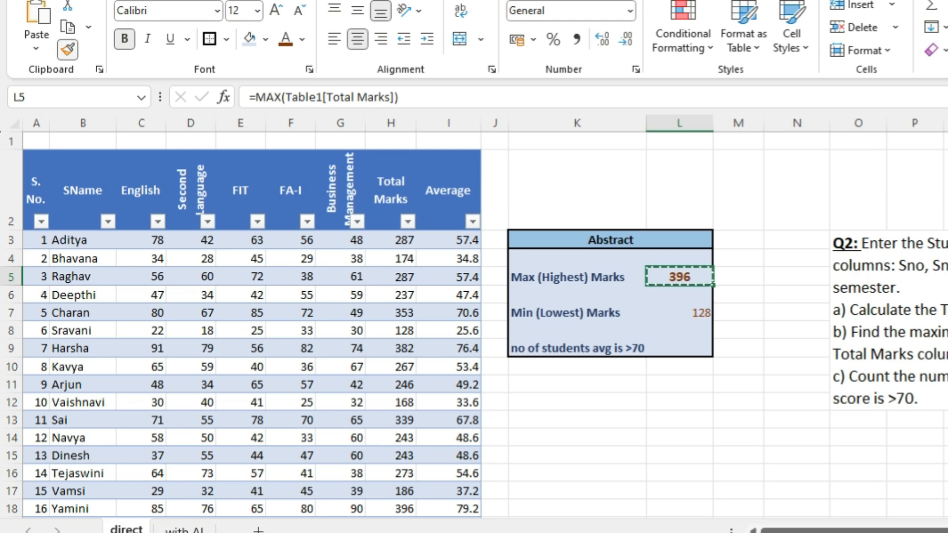
click(679, 312)
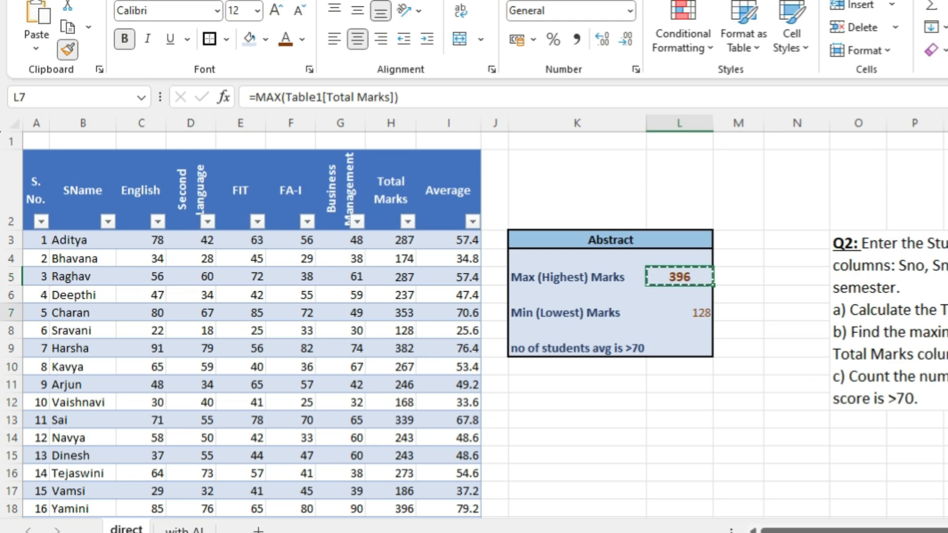
click(797, 367)
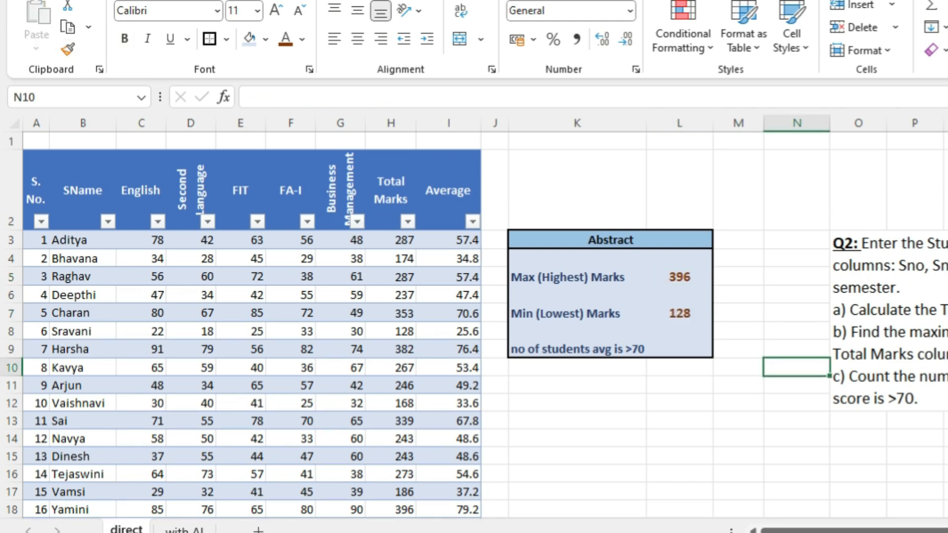
click(679, 277)
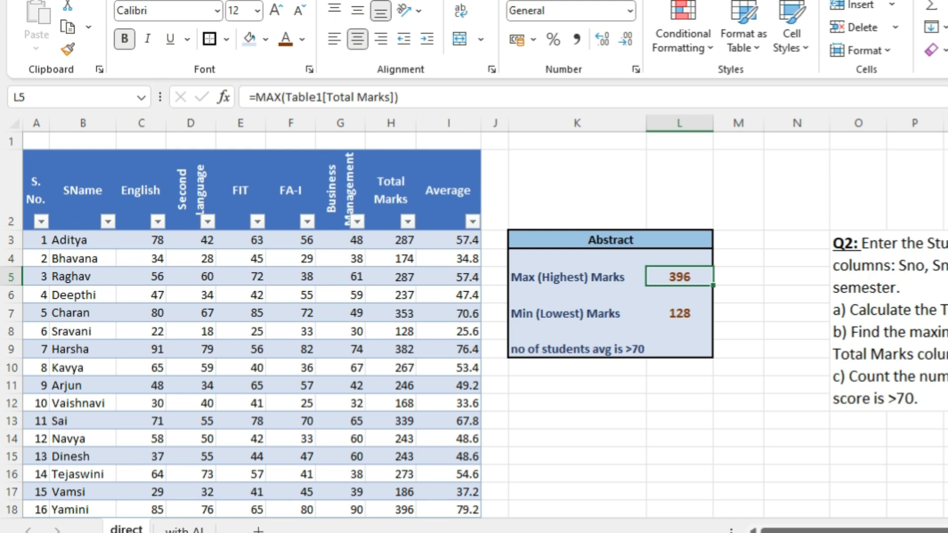
click(680, 314)
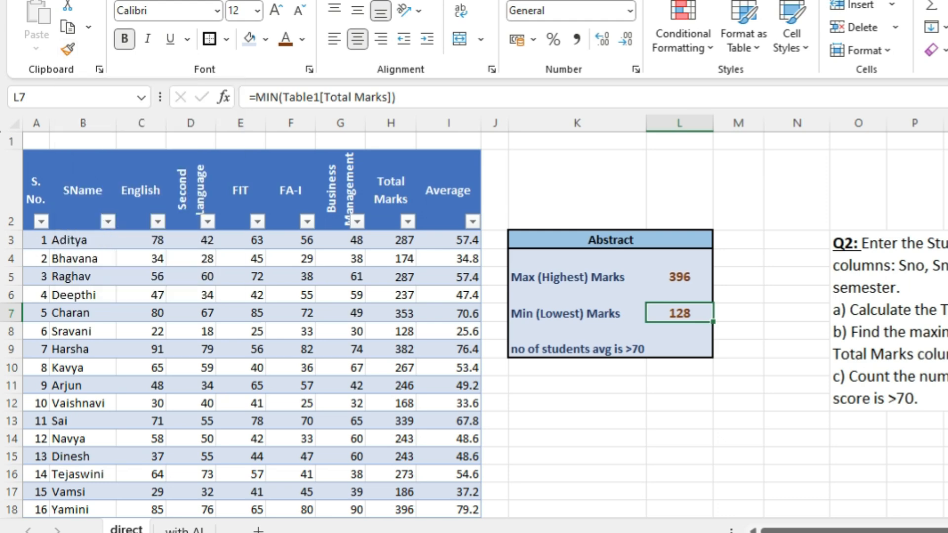
drag(577, 277, 679, 332)
click(679, 403)
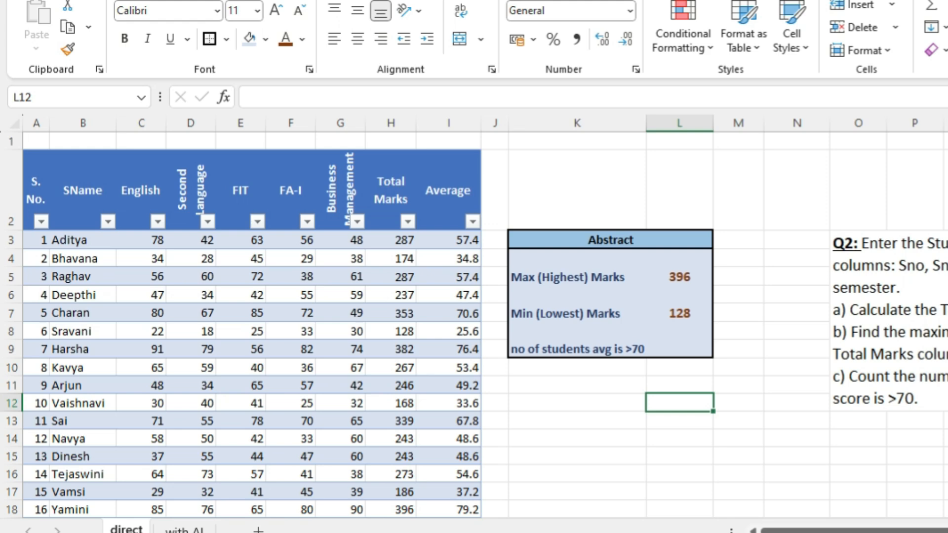
Count the students with an average above 70 in L9 with the formula =COUNTIF(Table1[Average],">70")
click(680, 349)
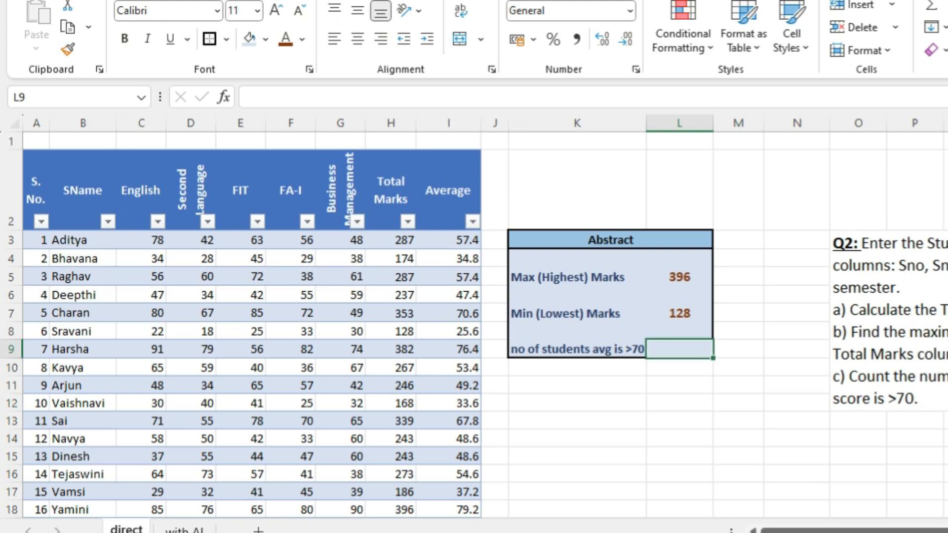
text(=count)
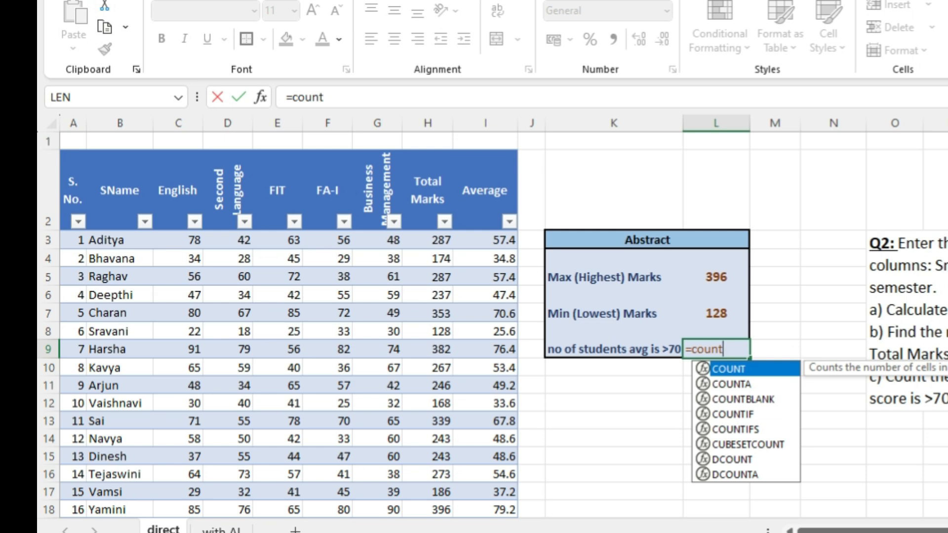
text(i)
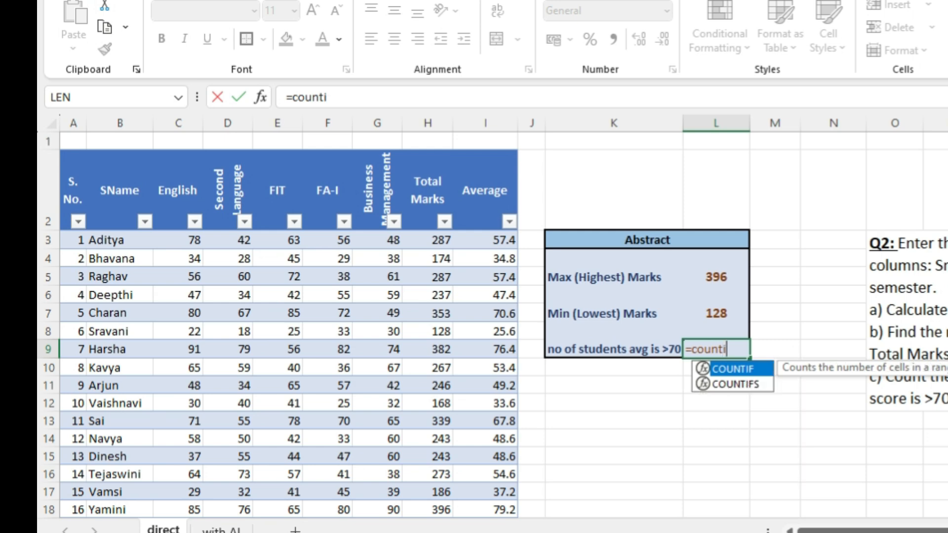
text(f()
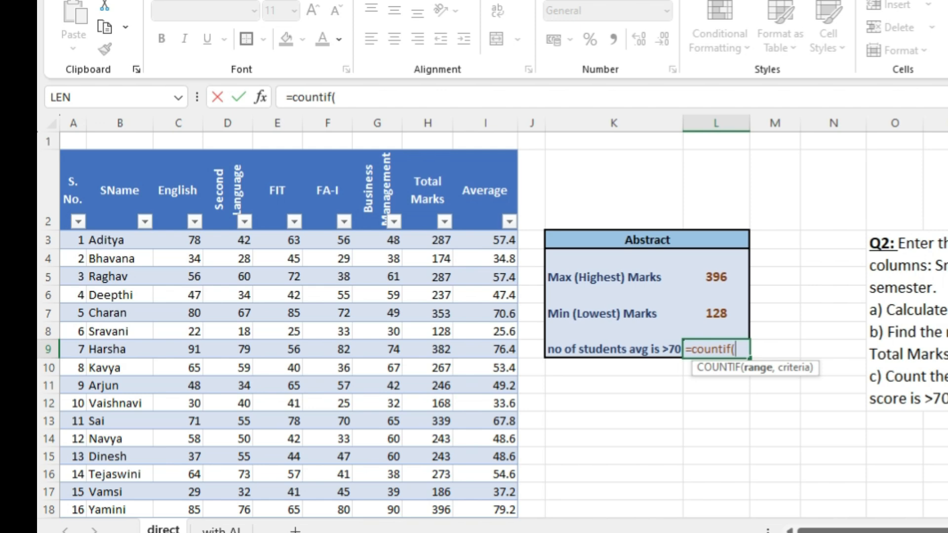
text(tab)
key(Tab)
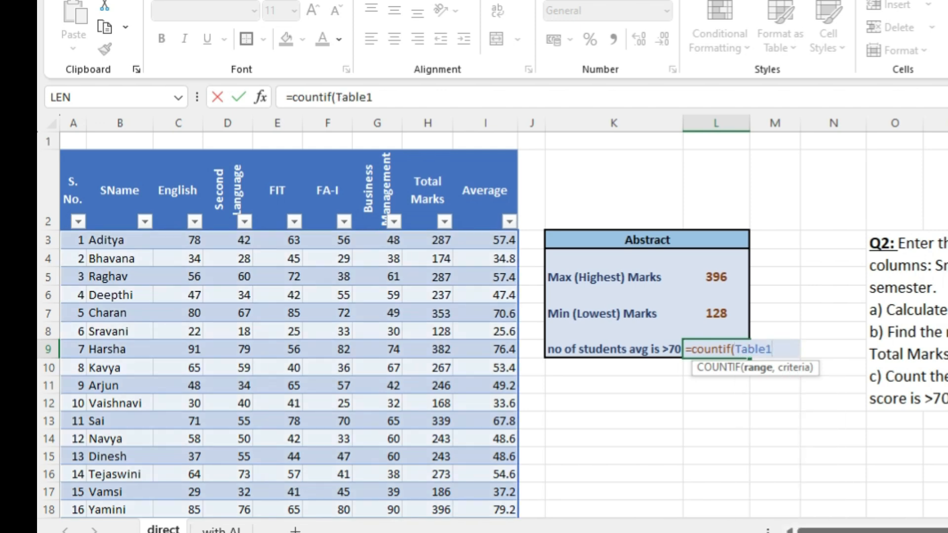
text([)
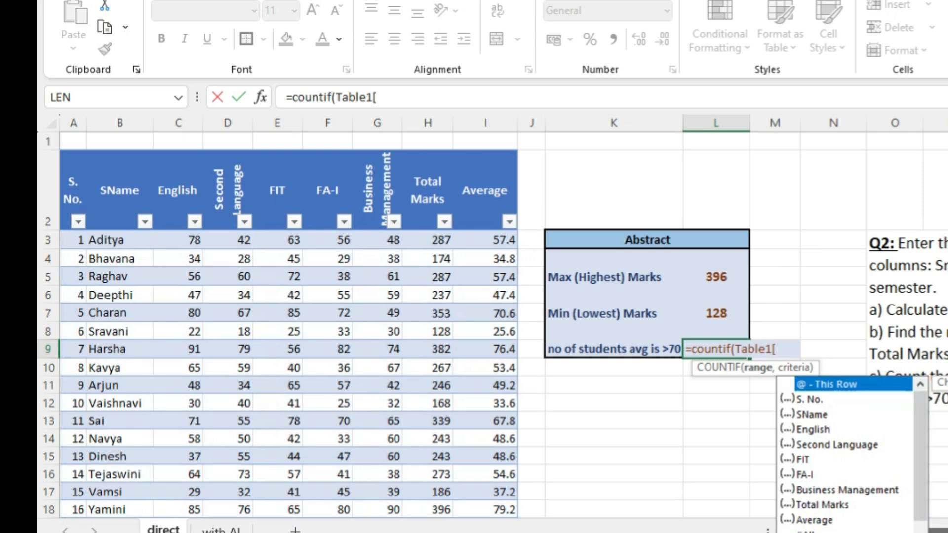
text(Avera)
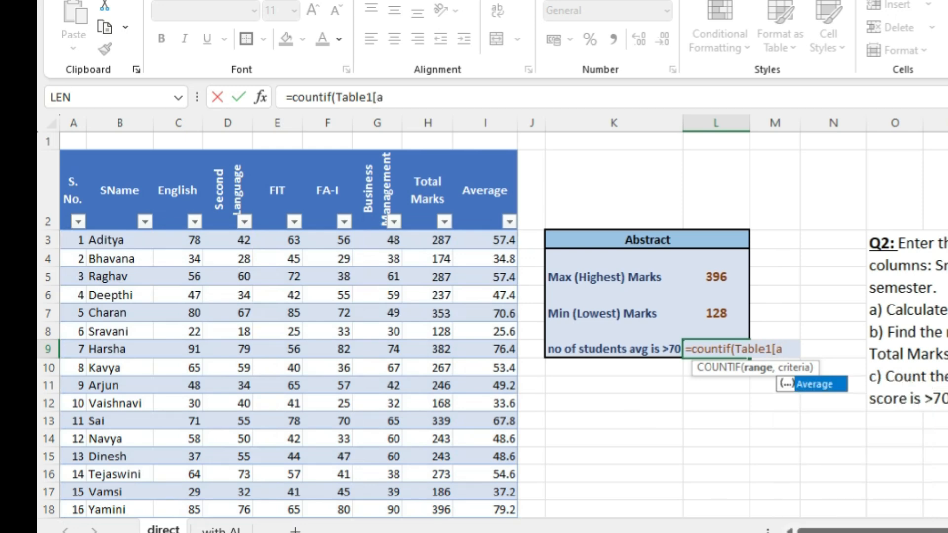
key(Tab)
text(],)
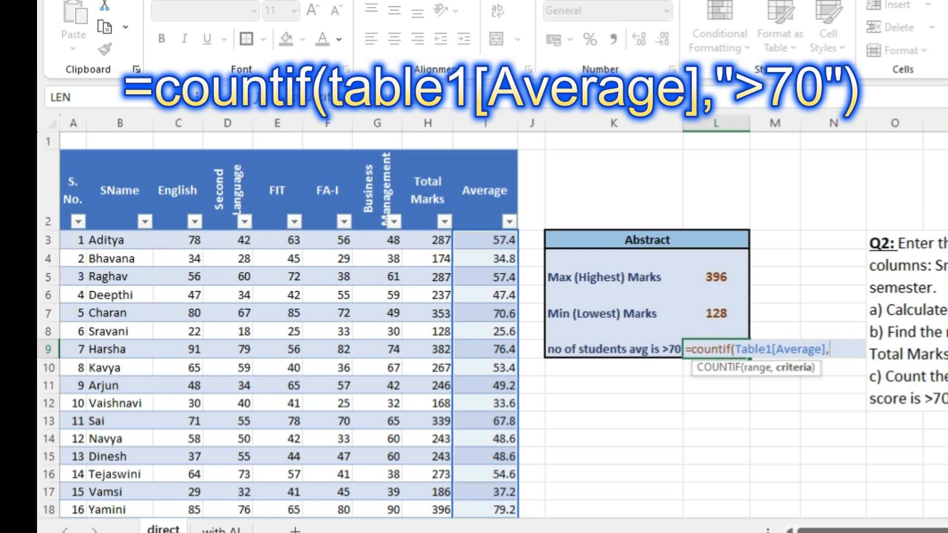
text(">70"))
key(Return)
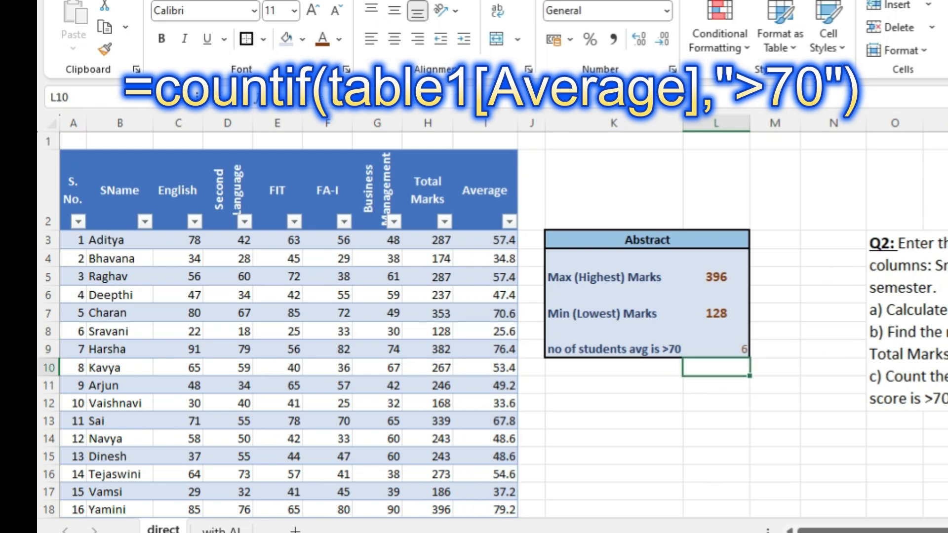
Examine the COUNTIF formula in L9 and the Average column range it refers to, leaving the formula as it is
click(715, 349)
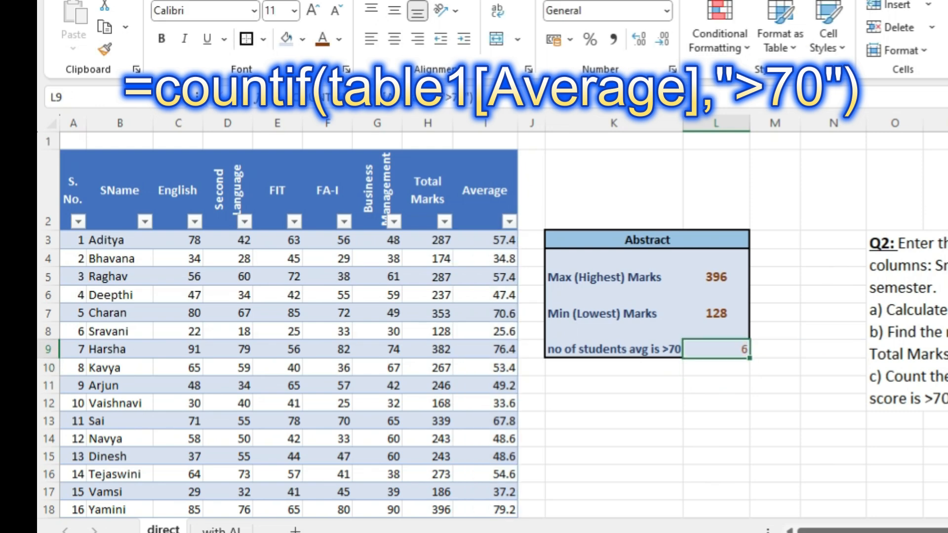
key(F2)
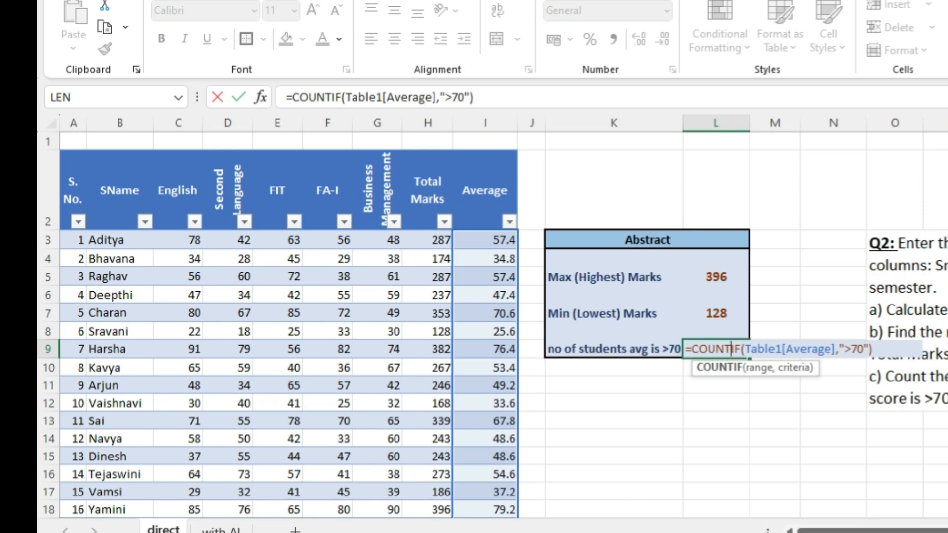
scroll(492, 326, down, 2)
scroll(492, 326, down, 2)
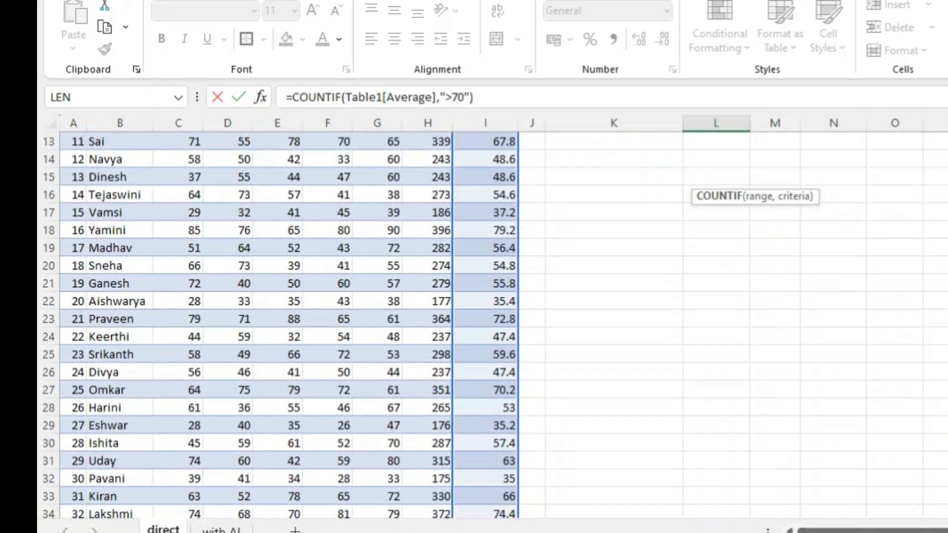
scroll(493, 326, up, 4)
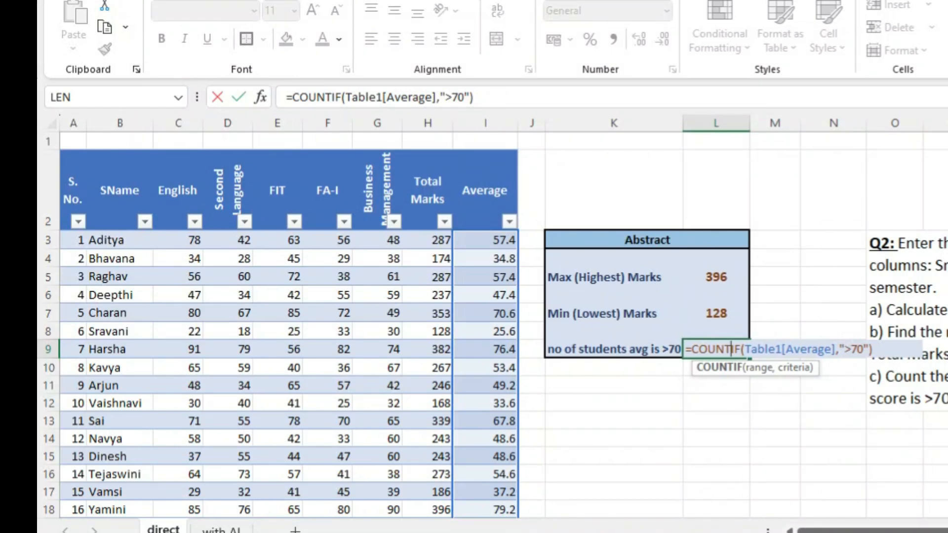
key(Return)
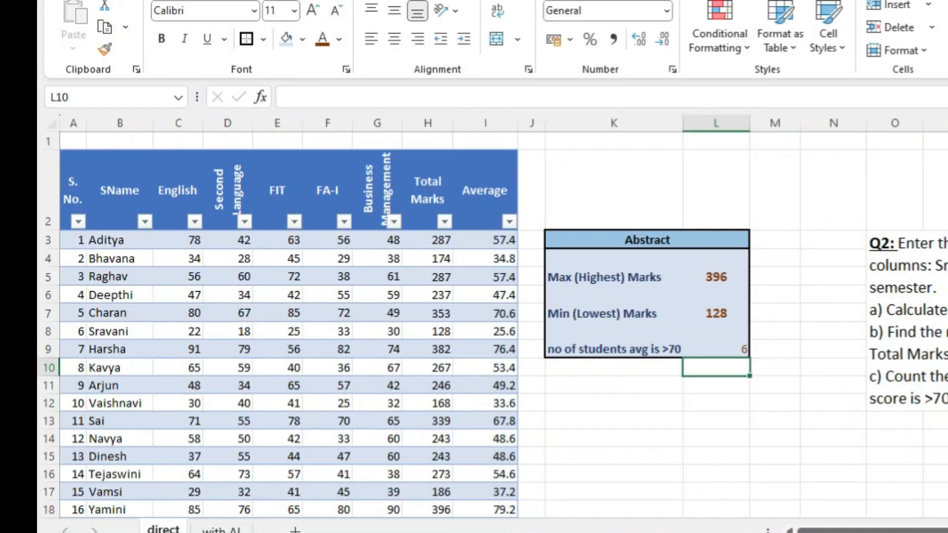
Copy the formatting of the minimum marks result in L7 onto the student count in L9
click(716, 314)
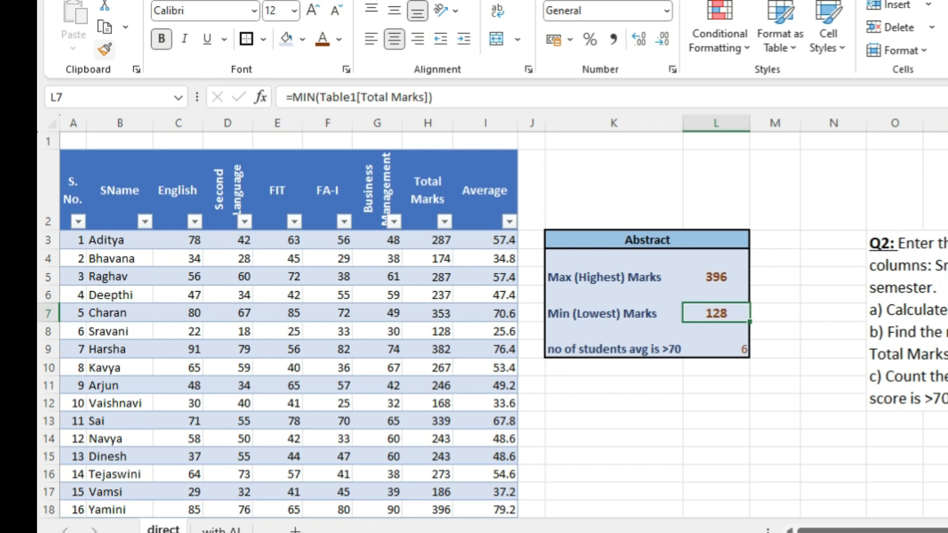
click(105, 48)
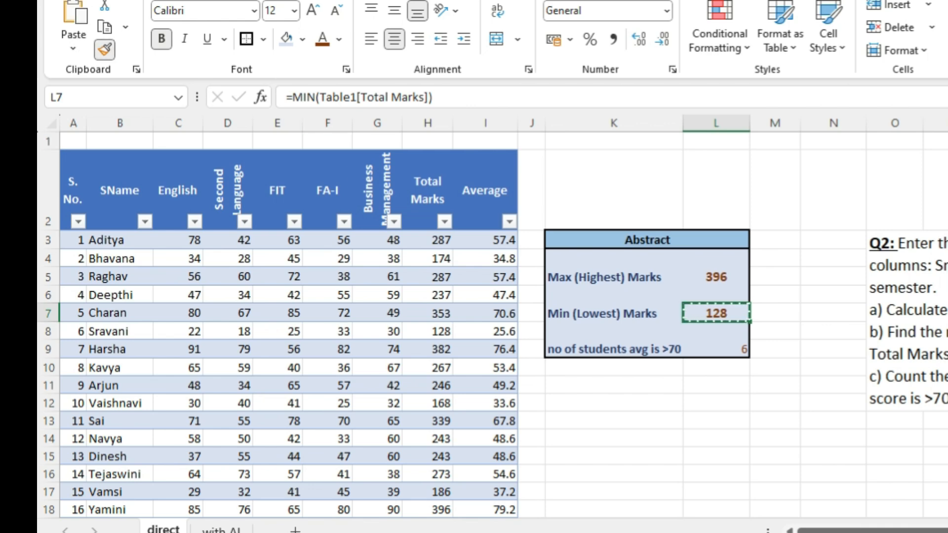
click(716, 349)
click(716, 386)
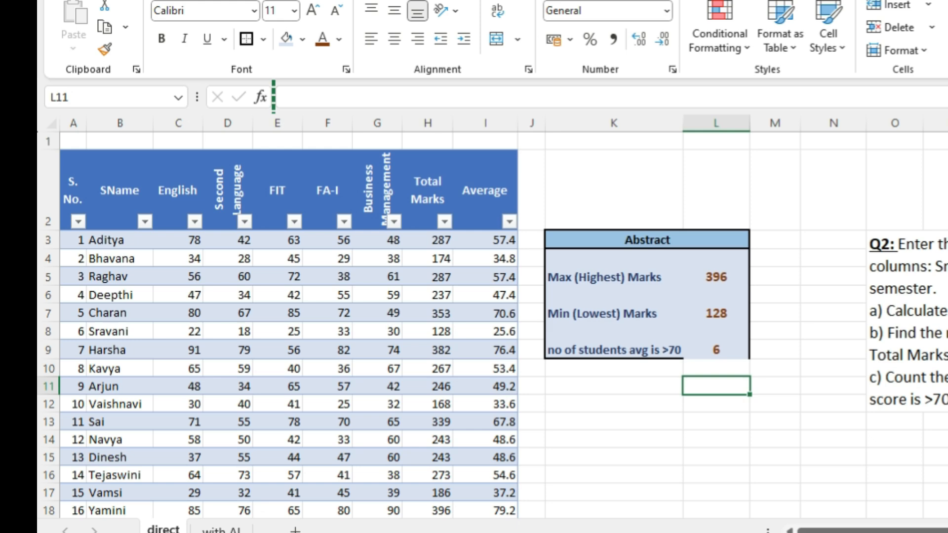
Reapply the outside border around the whole Abstract block, K3:L9
drag(614, 349, 716, 240)
click(247, 38)
click(613, 439)
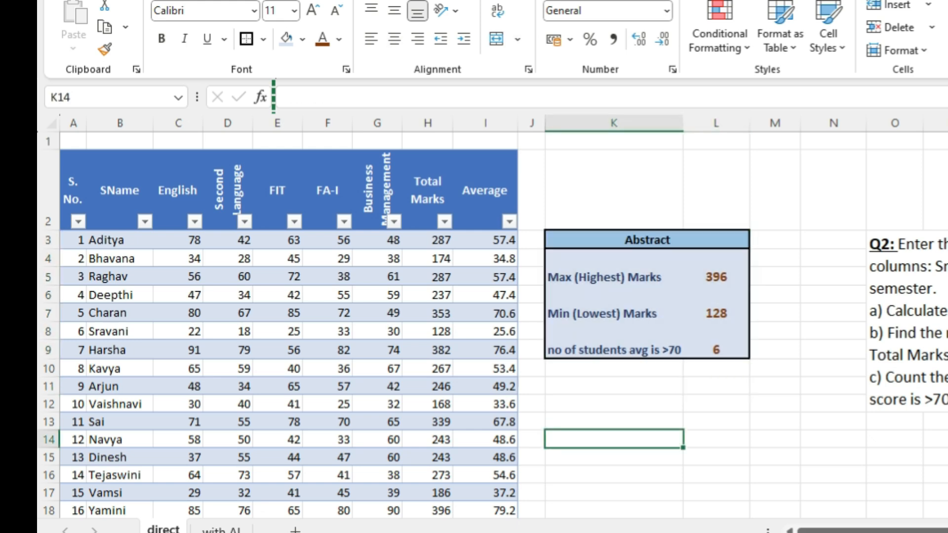
click(716, 440)
click(834, 404)
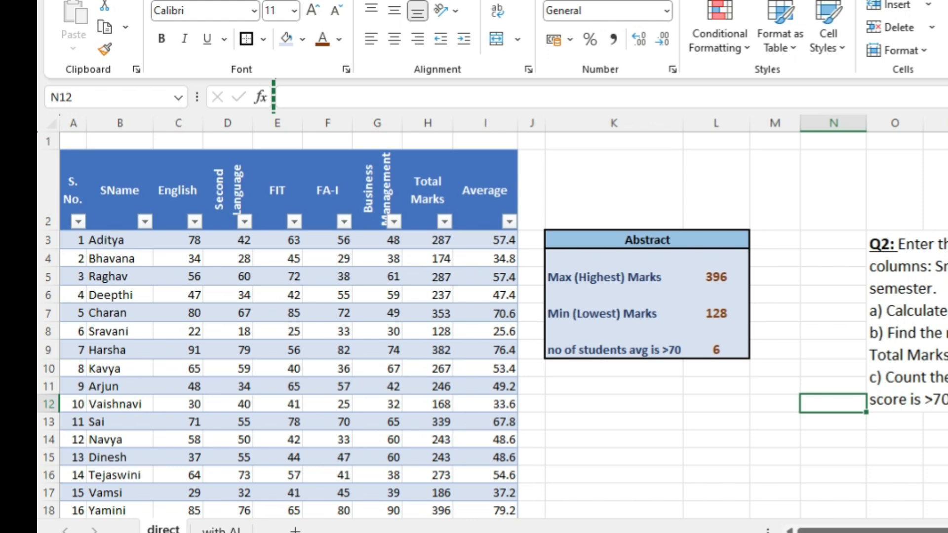
Review the results in L5, L7 and L9 of the Abstract block and the formulas behind them
click(614, 439)
click(716, 277)
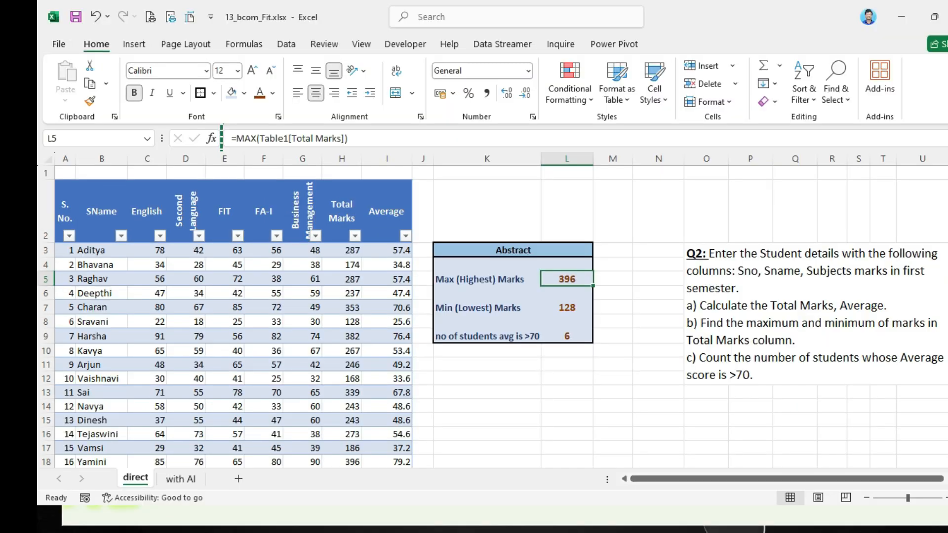
click(567, 307)
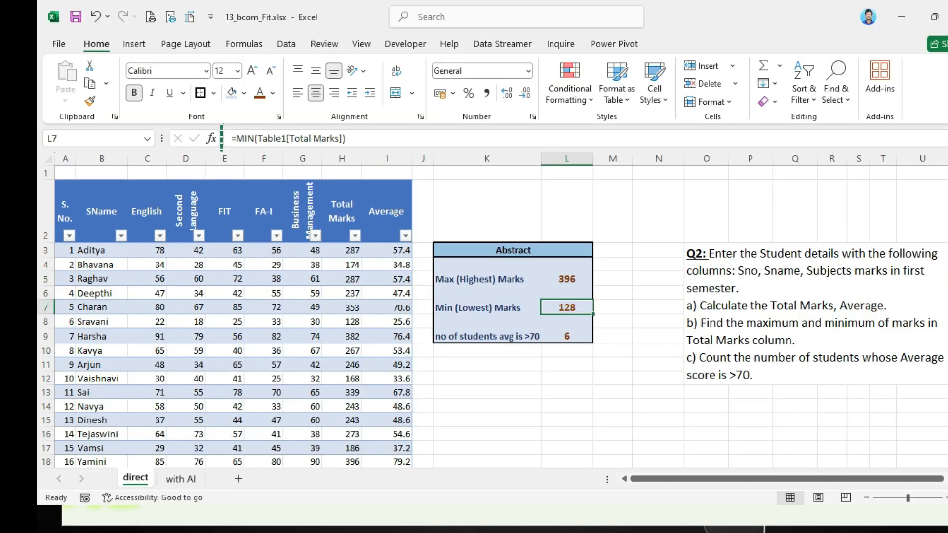
click(567, 336)
click(567, 379)
scroll(567, 379, down, 4)
scroll(566, 316, up, 4)
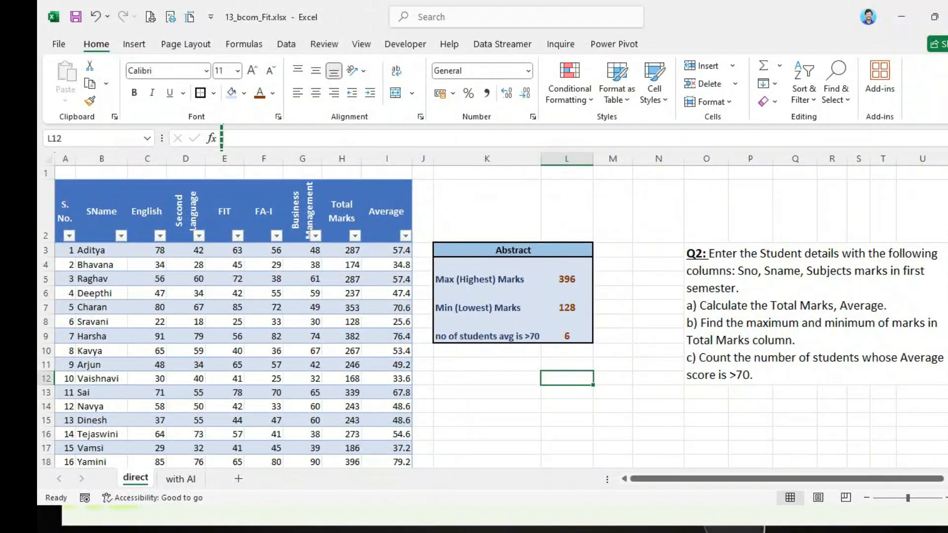
click(566, 406)
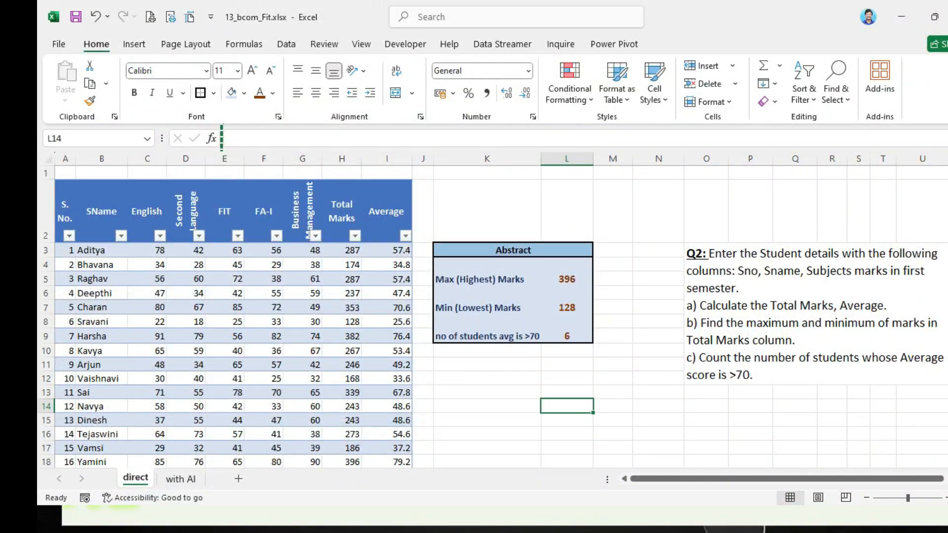
click(613, 420)
click(487, 420)
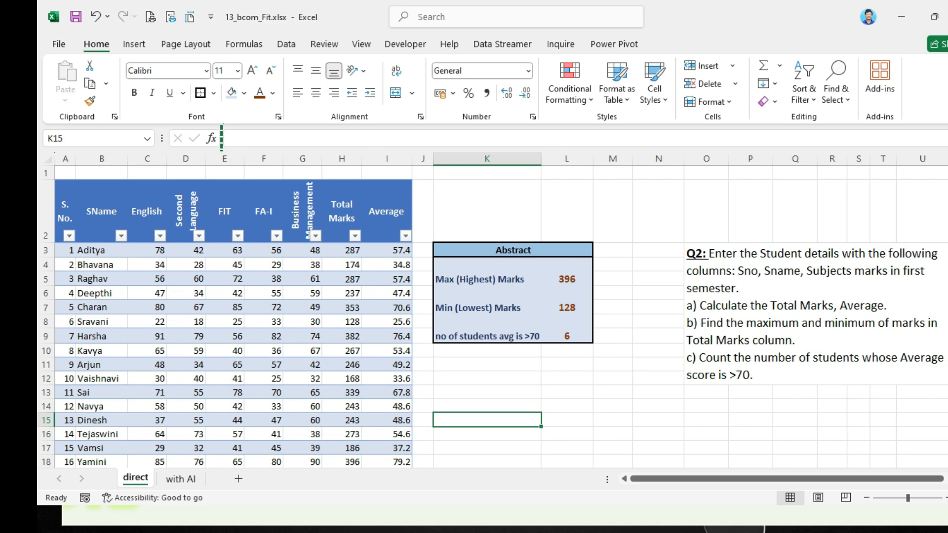
Return the name of the highest-scoring student in M5 with the formula =FILTER(Table1[SName],Table1[Total Marks]=L5)
click(613, 279)
click(658, 279)
click(613, 279)
text(=)
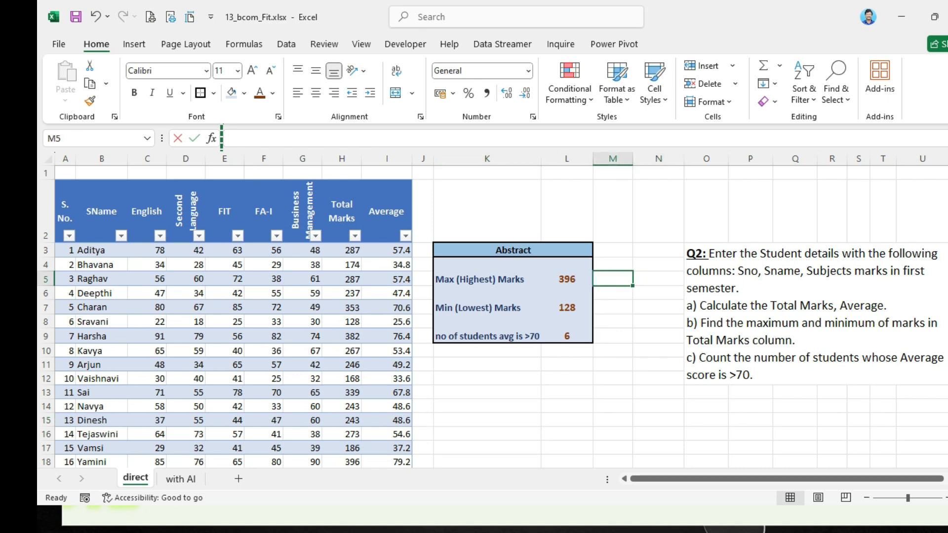
text(fil)
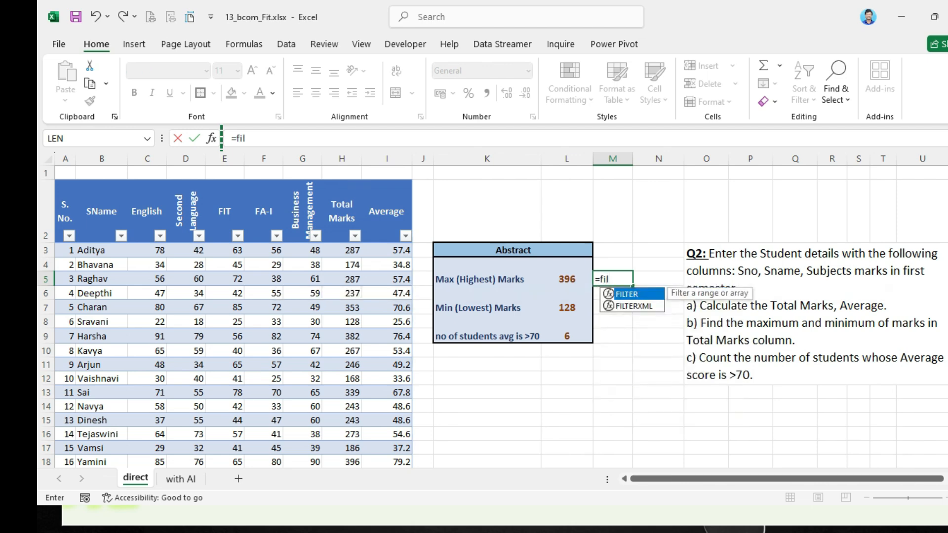
key(Tab)
text(()
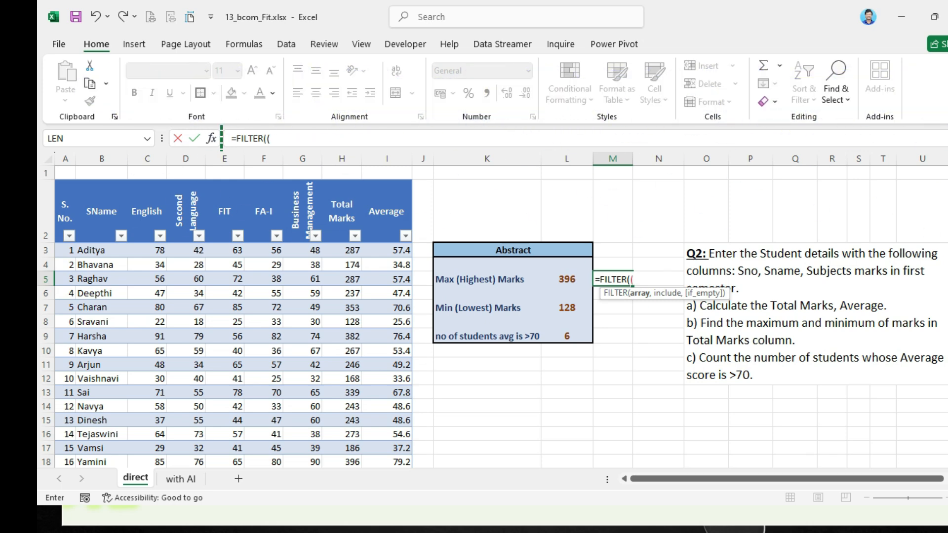
key(BackSpace)
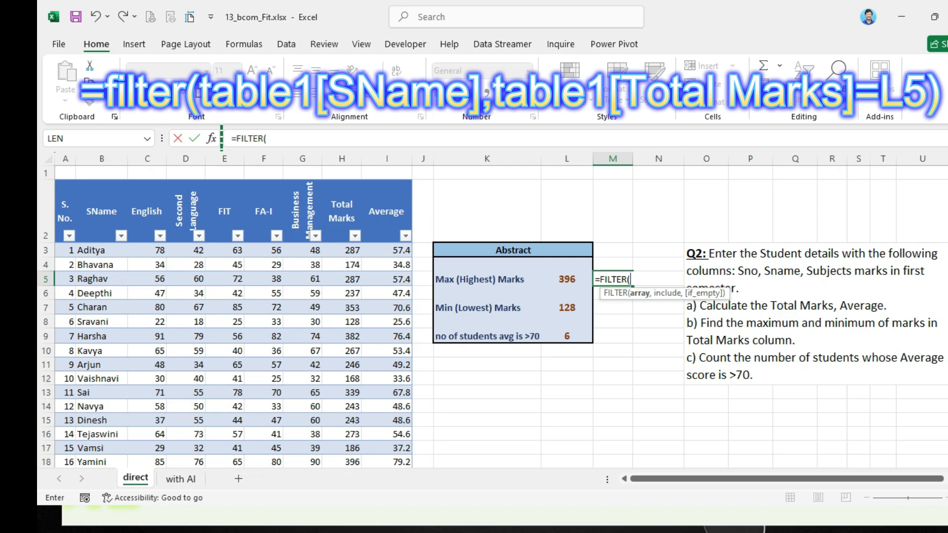
text(Table1)
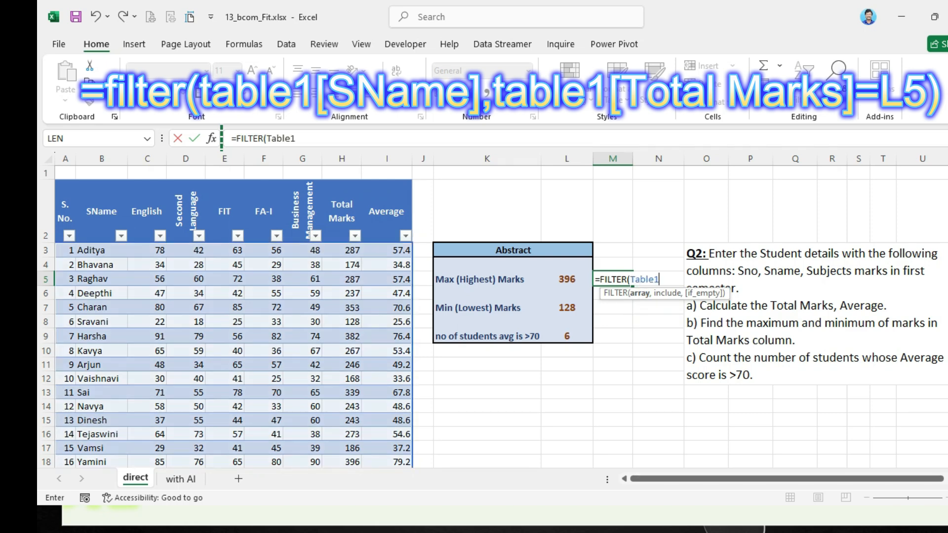
text([)
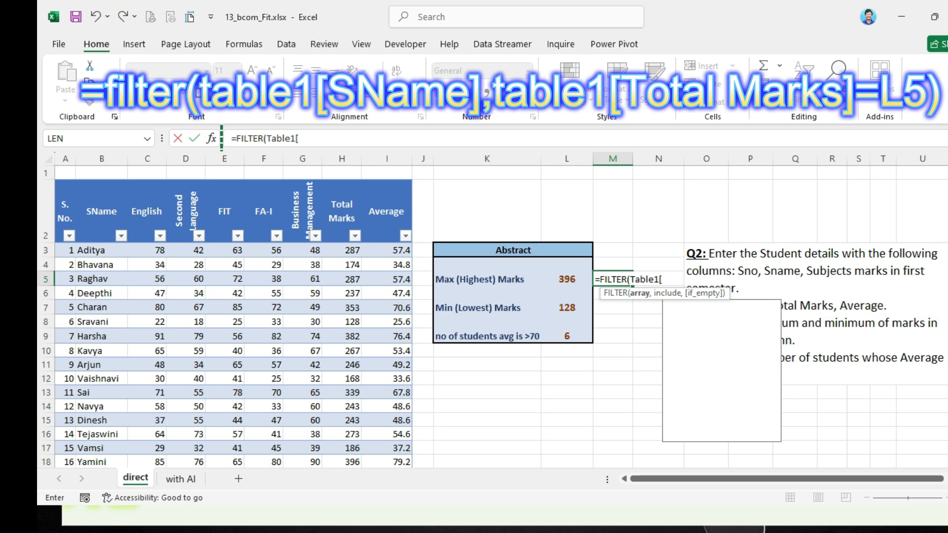
text(sn)
key(Tab)
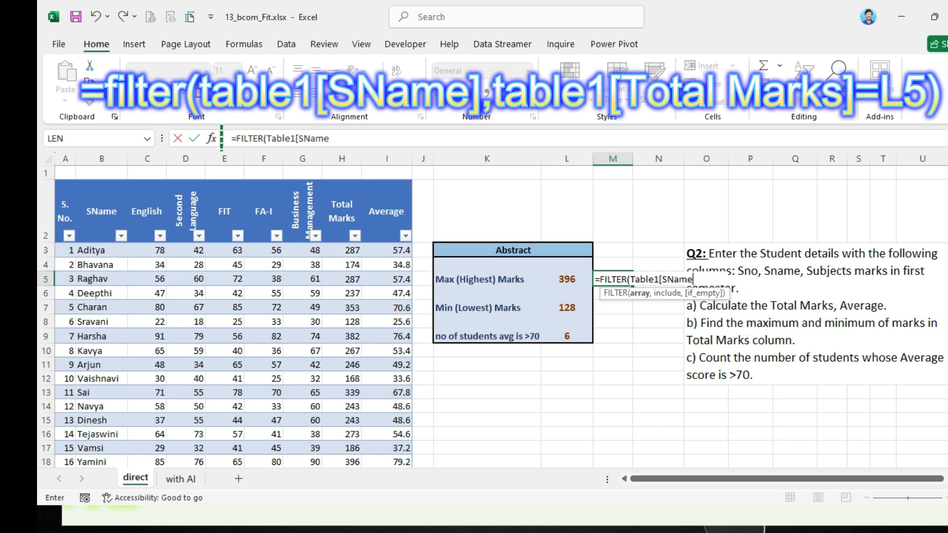
text(])
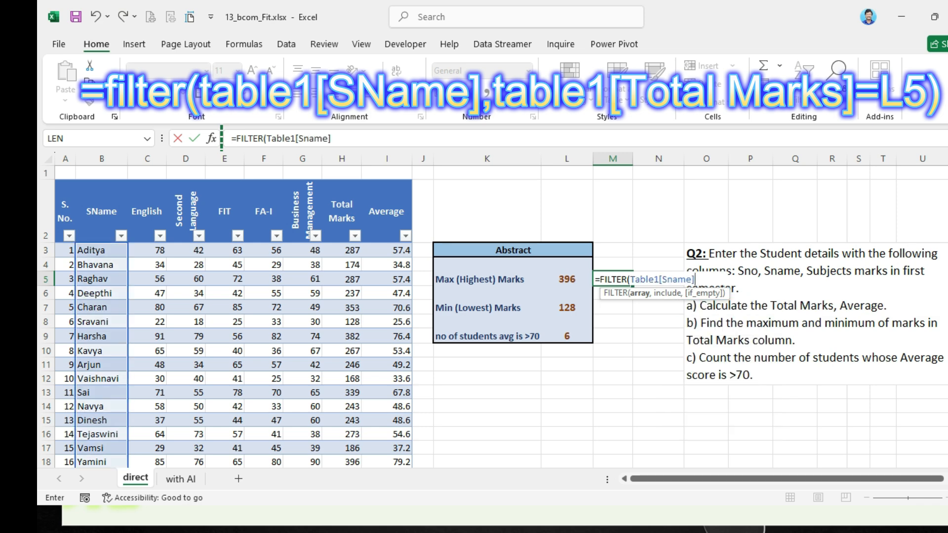
text(,)
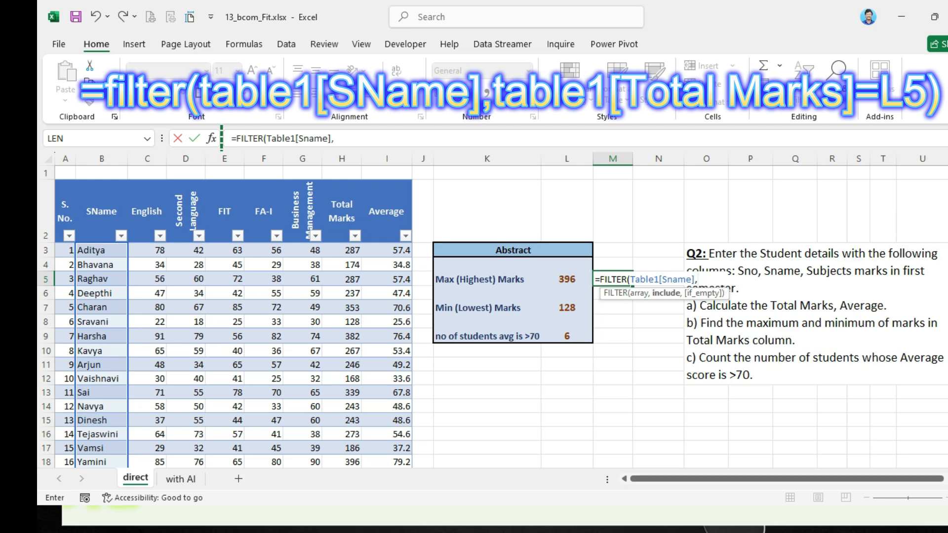
text(ta)
key(Tab)
text([T)
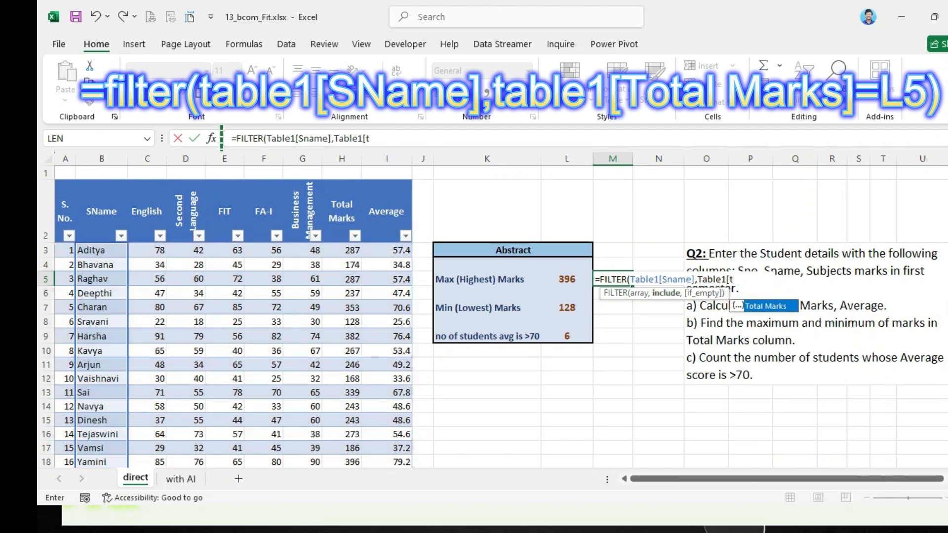
key(Tab)
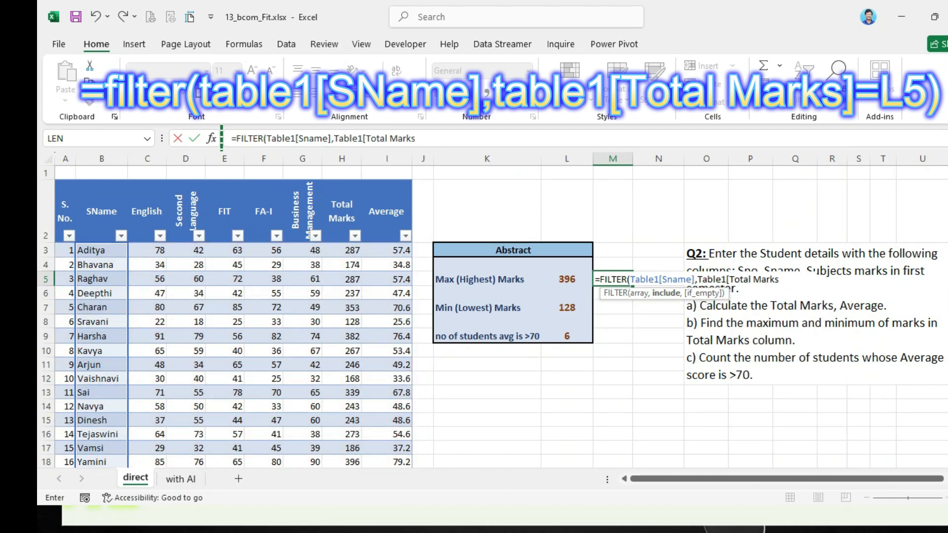
text(]=)
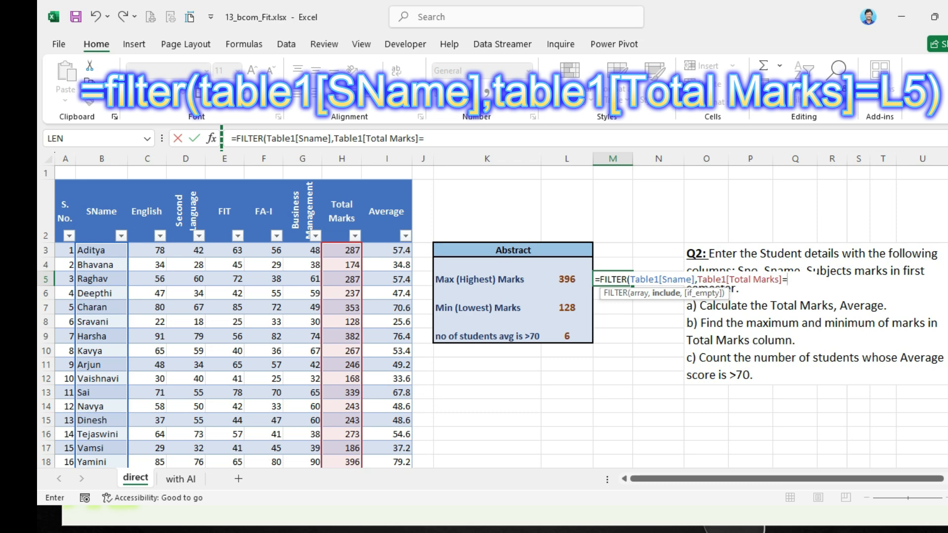
key(Left)
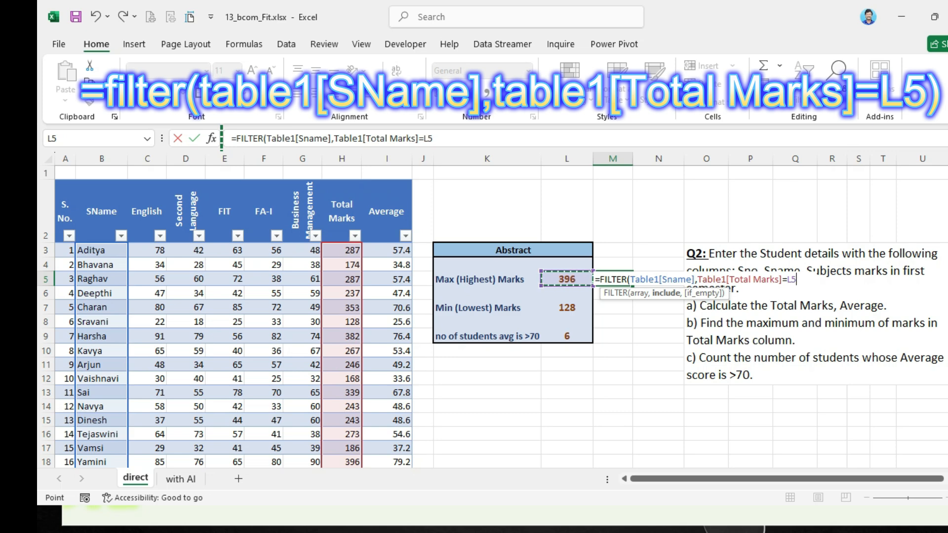
text())
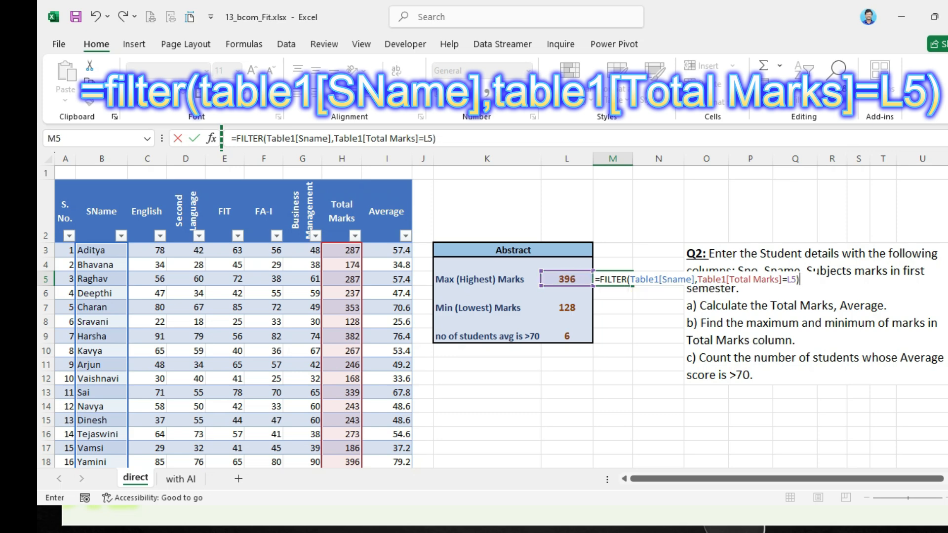
key(Return)
key(Up)
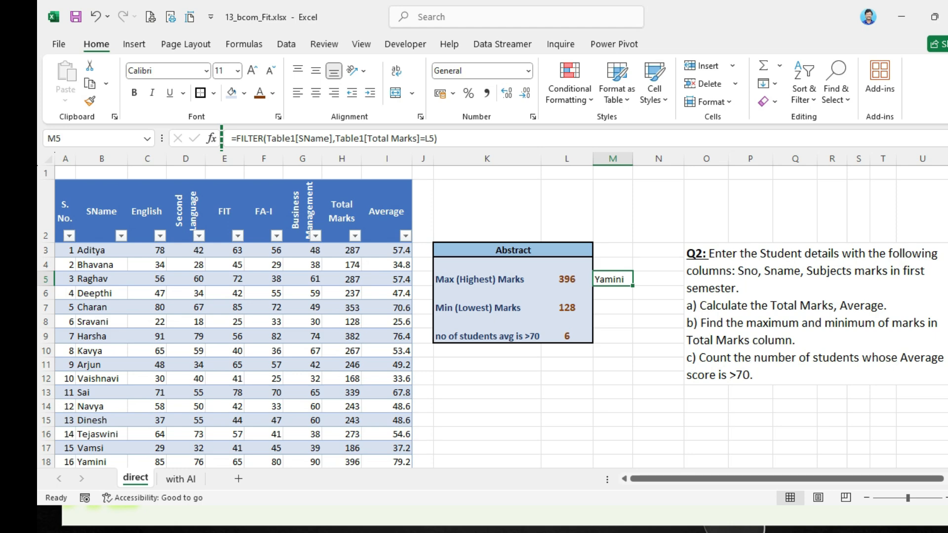
Check the highest total in H18 and the student name in B18 against the name returned beside the maximum marks
click(341, 462)
scroll(342, 462, down, 2)
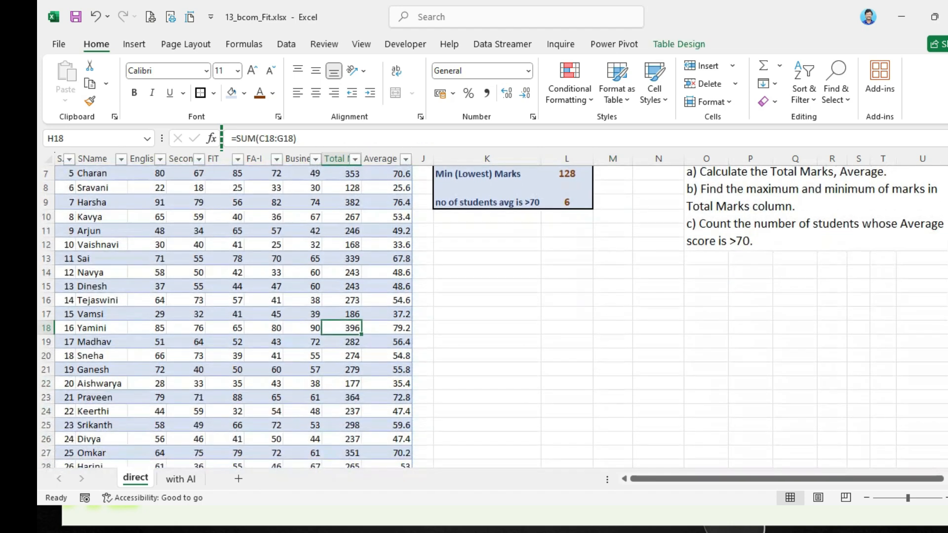
click(102, 328)
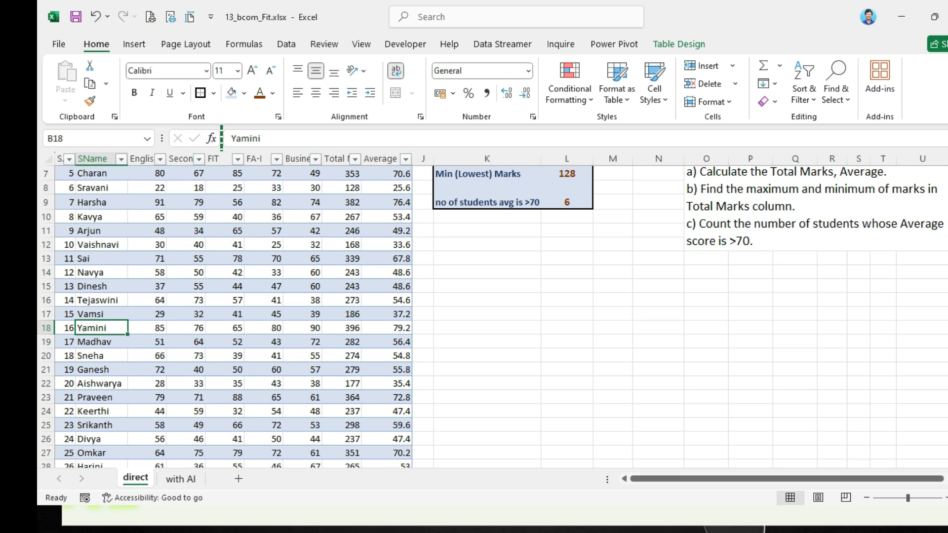
scroll(232, 316, up, 2)
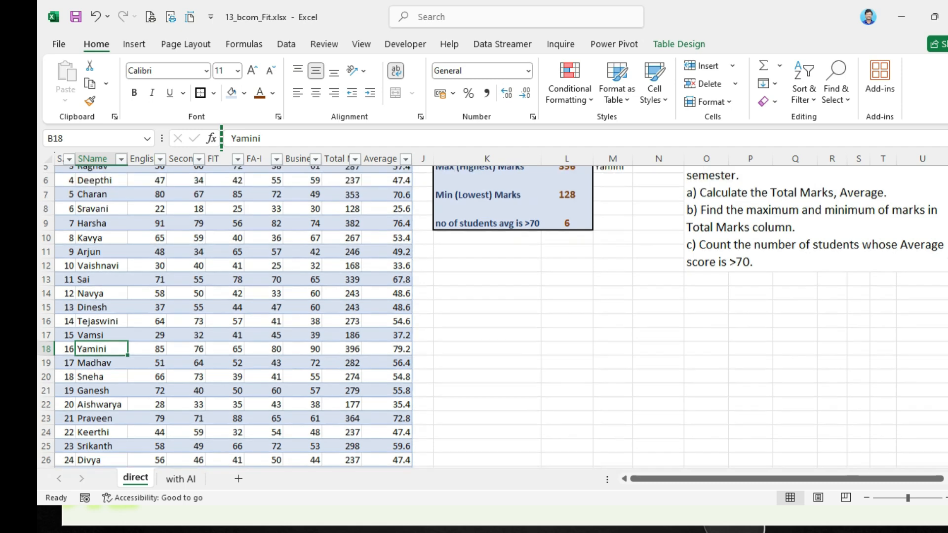
click(613, 293)
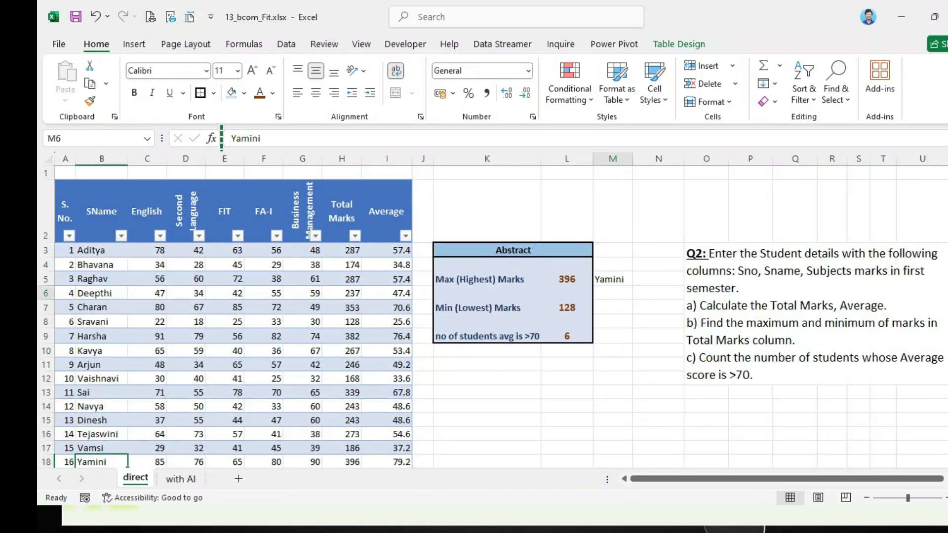
click(613, 307)
Copy the text of the FILTER formula in M5 into M7, beside the minimum marks
double_click(611, 280)
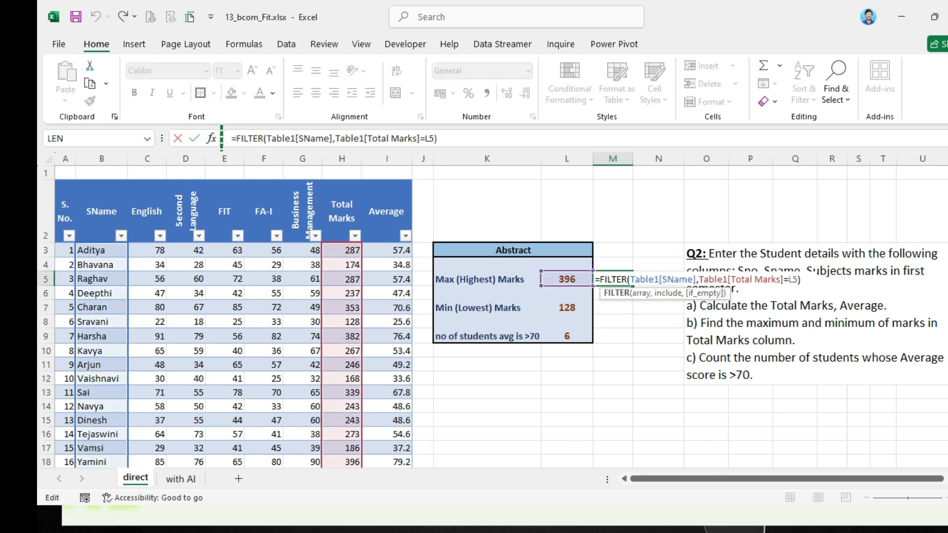
key(Home)
key(shift+End)
key(ctrl+c)
key(Return)
key(Down)
key(F2)
text(=)
key(ctrl+v)
key(Return)
key(Up)
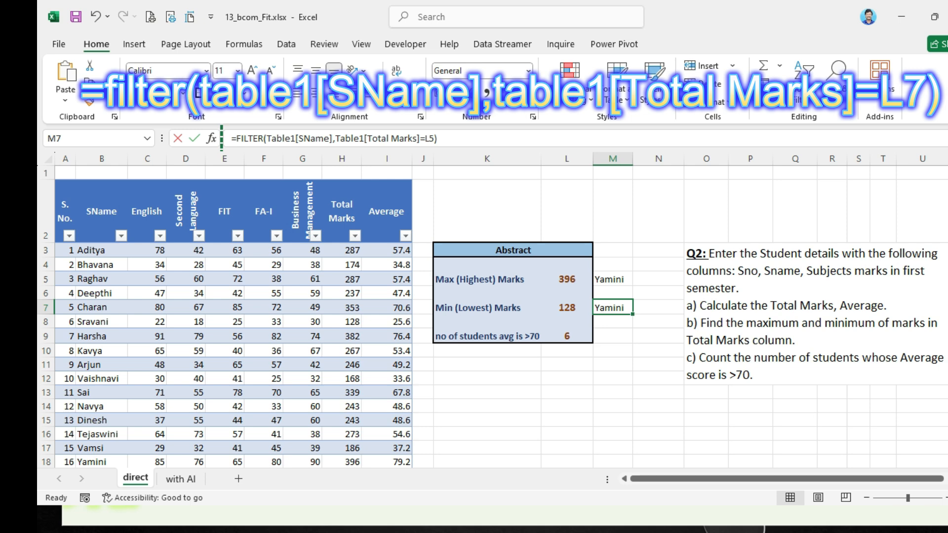
Change the criterion reference in M7's FILTER formula to L7 so it matches the minimum marks
key(F2)
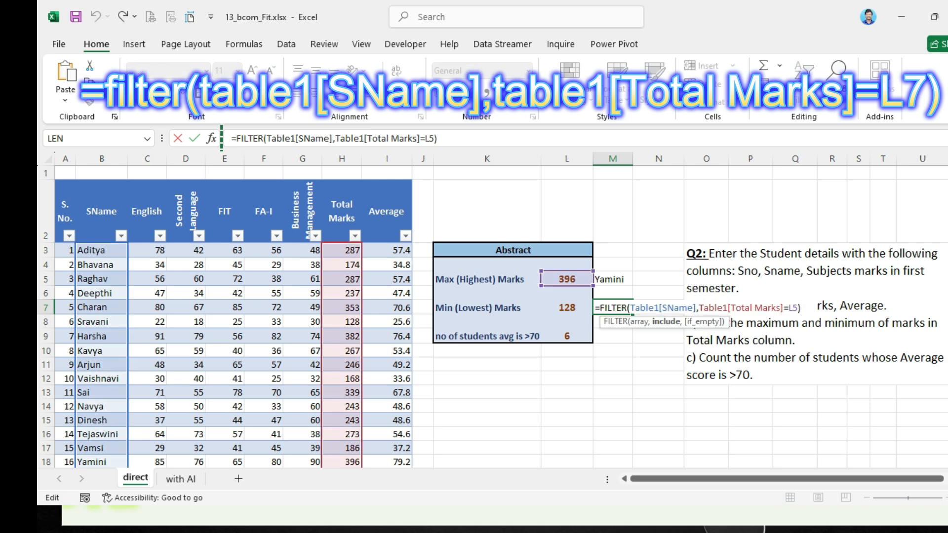
double_click(792, 307)
click(567, 308)
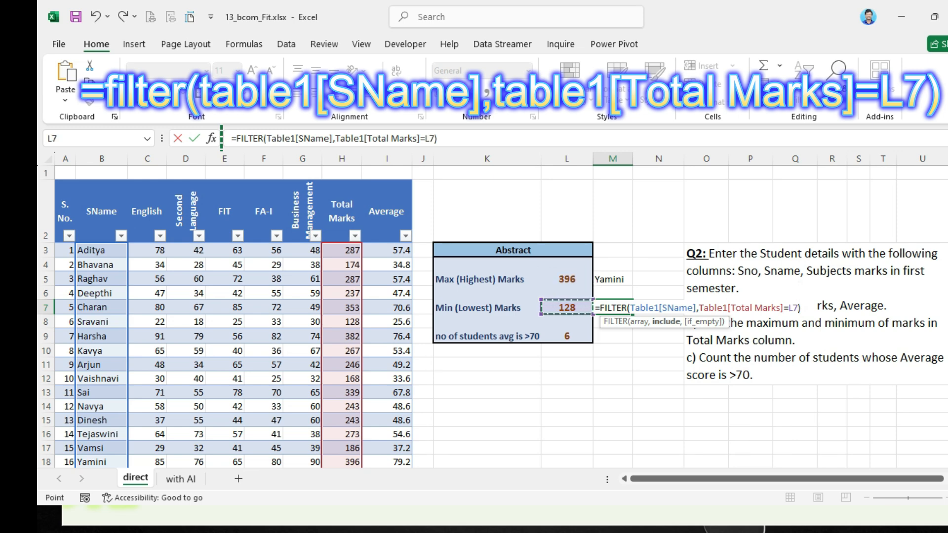
key(Return)
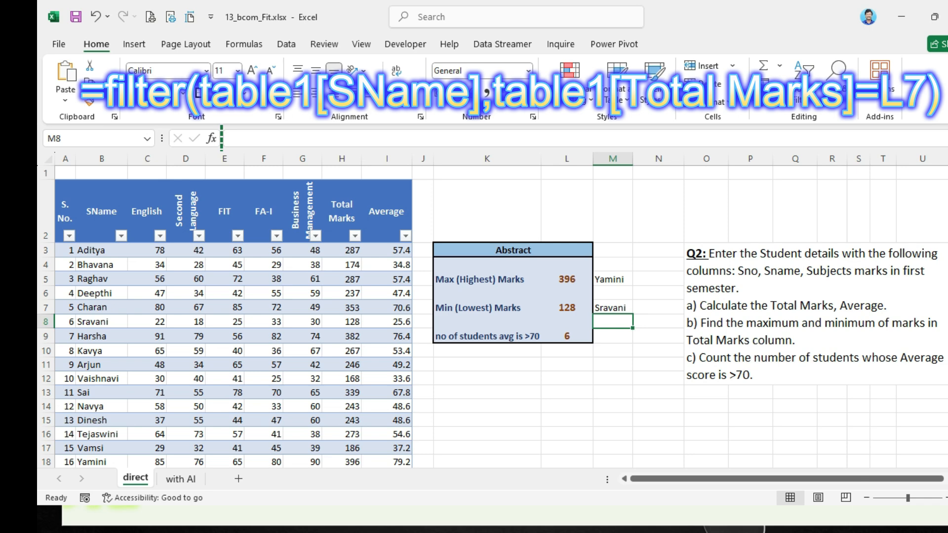
Examine the Total Marks column through the whole student table to verify which student has the lowest total
scroll(346, 316, down, 4)
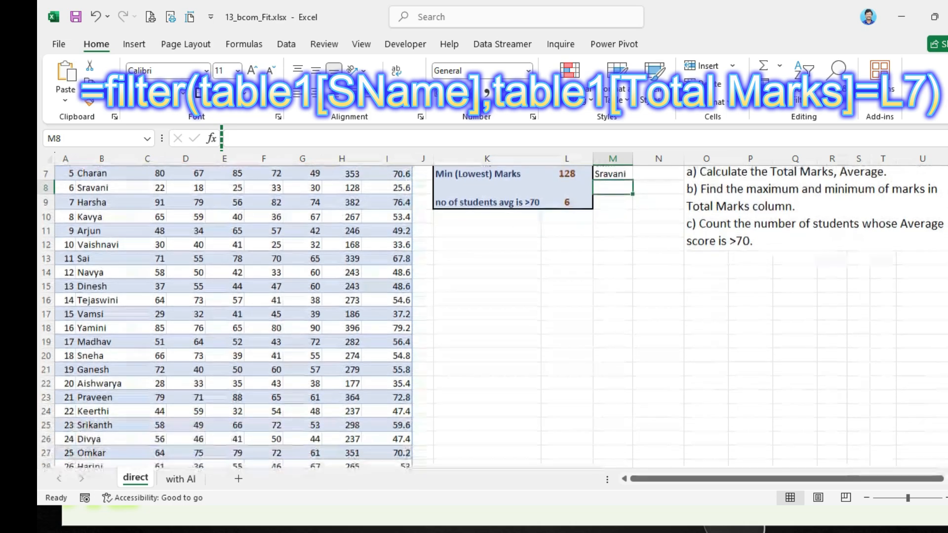
scroll(346, 316, down, 7)
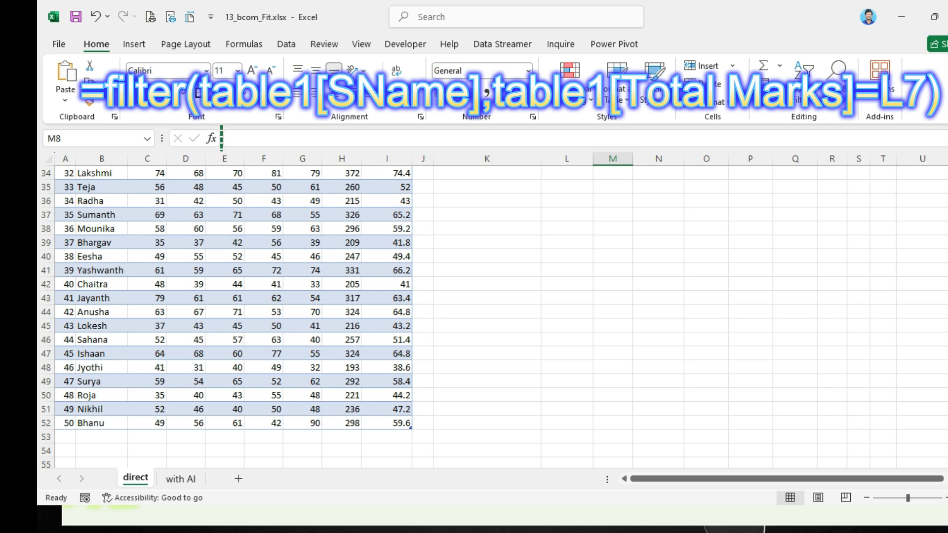
click(341, 173)
scroll(342, 174, up, 2)
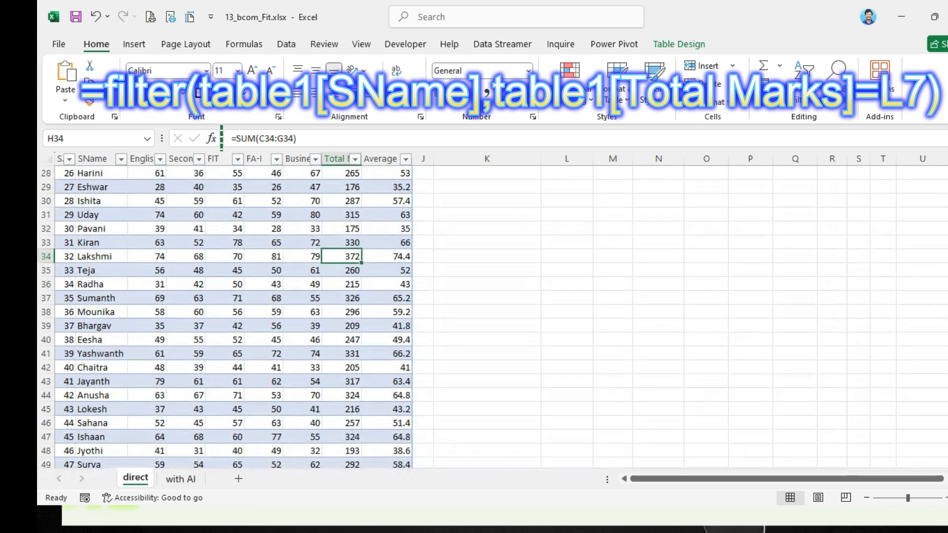
click(341, 187)
scroll(342, 296, up, 3)
click(341, 214)
scroll(341, 215, up, 2)
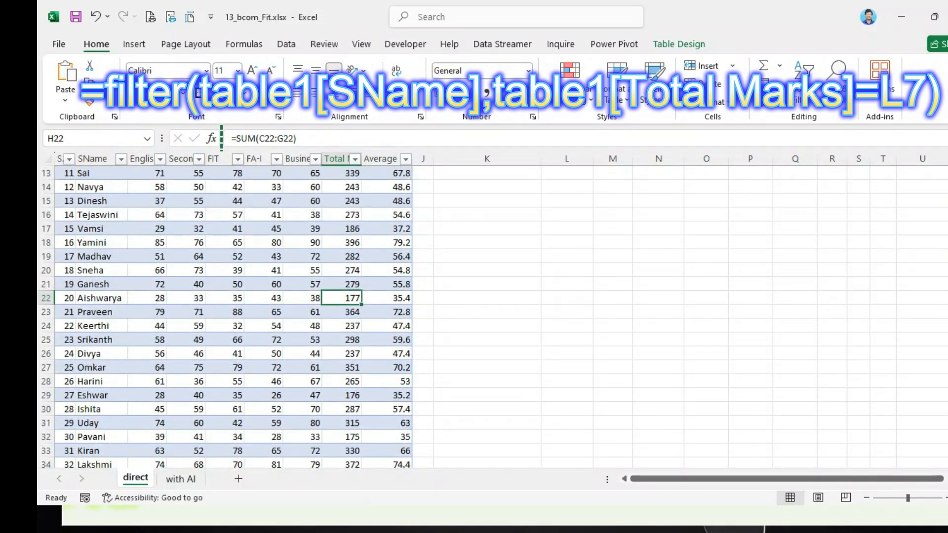
click(342, 229)
scroll(341, 228, up, 2)
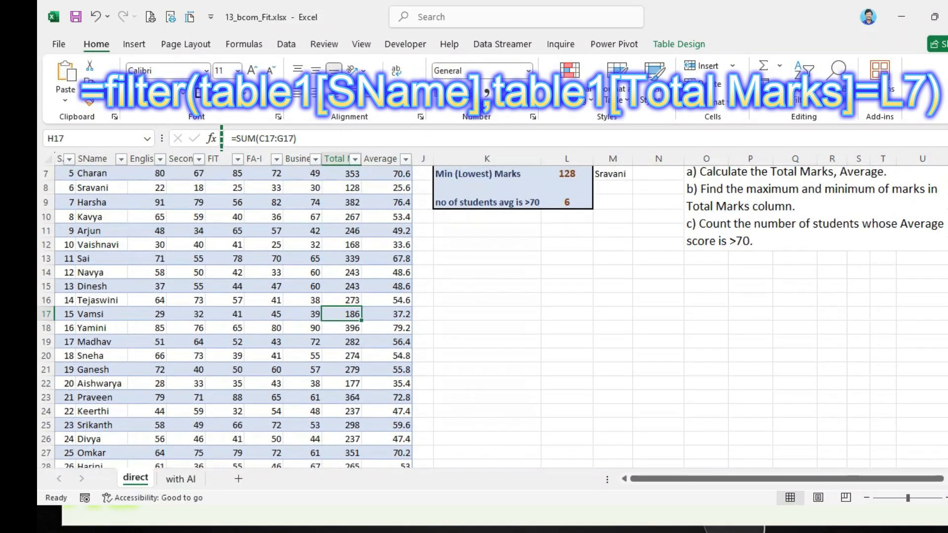
click(341, 188)
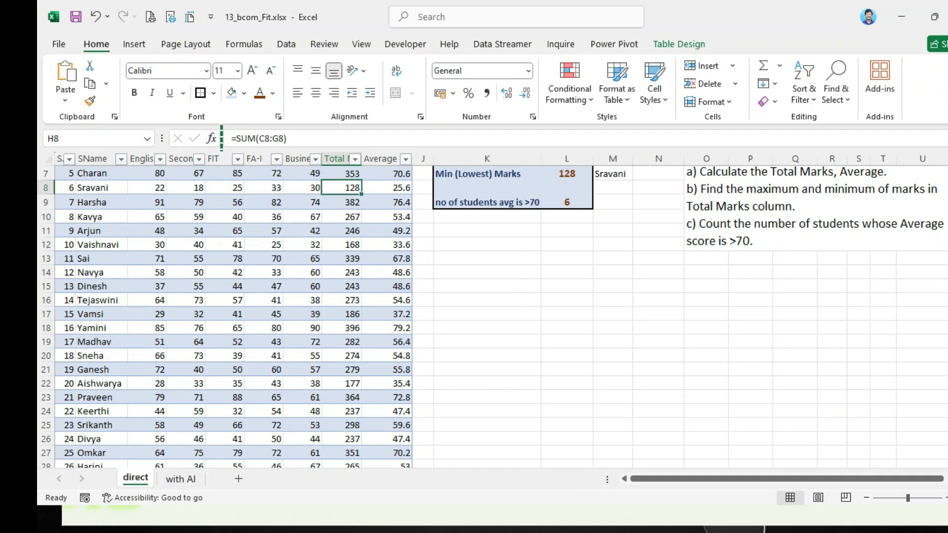
Check the student name in B8 against the name returned in M7 beside the minimum marks
scroll(342, 187, up, 2)
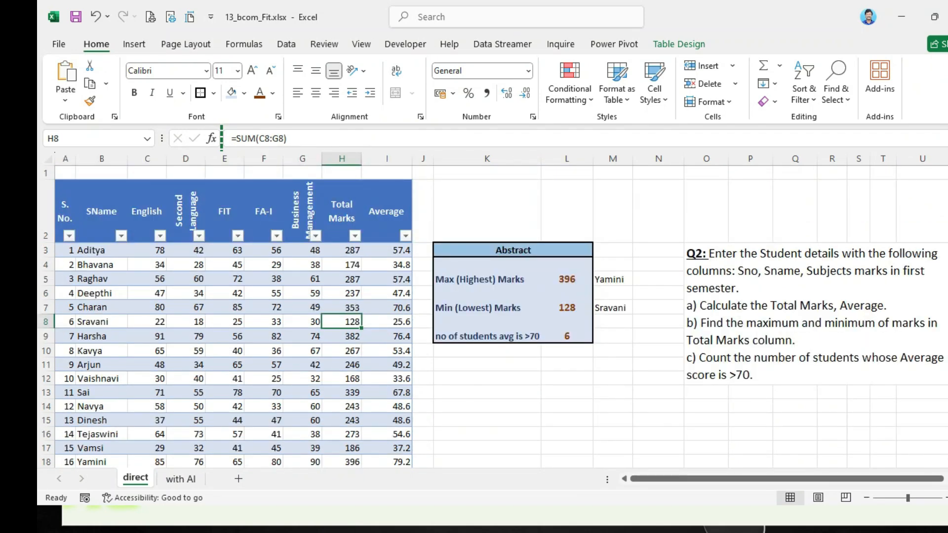
click(102, 322)
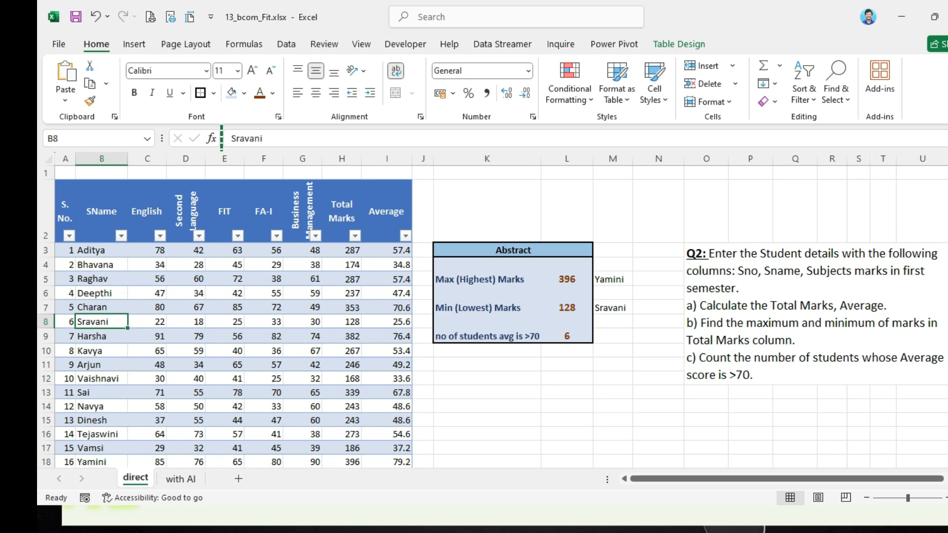
click(612, 308)
click(612, 265)
click(612, 379)
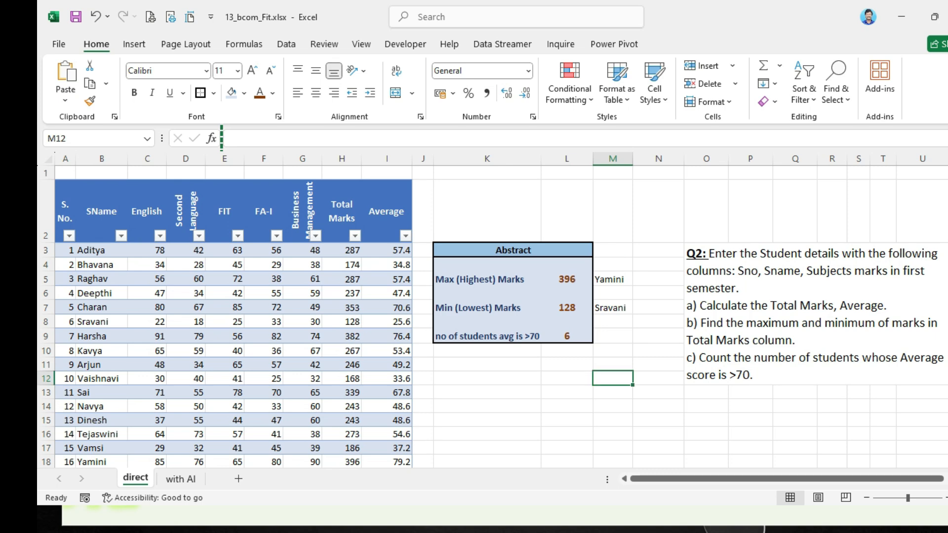
Begin a FILTER formula in M9 that returns names from the Table1[SName] column
click(613, 336)
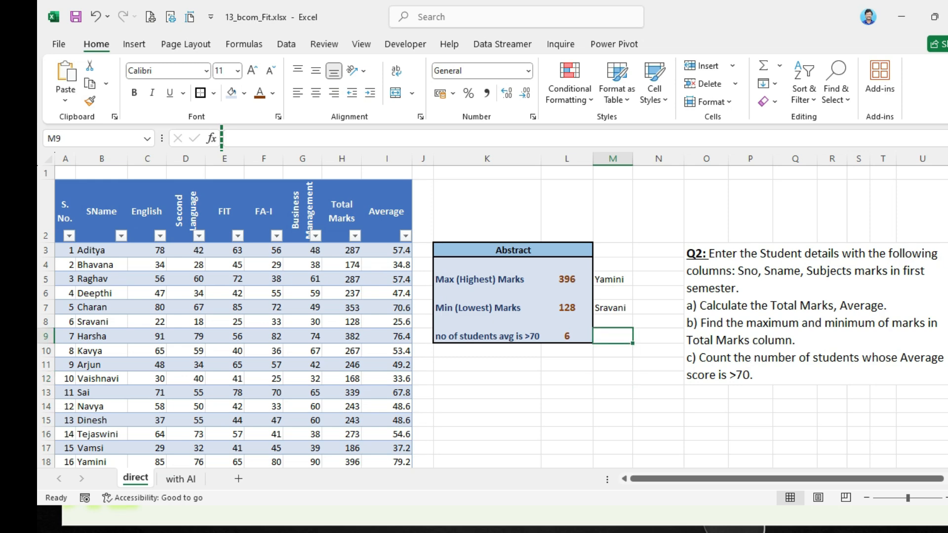
text(=)
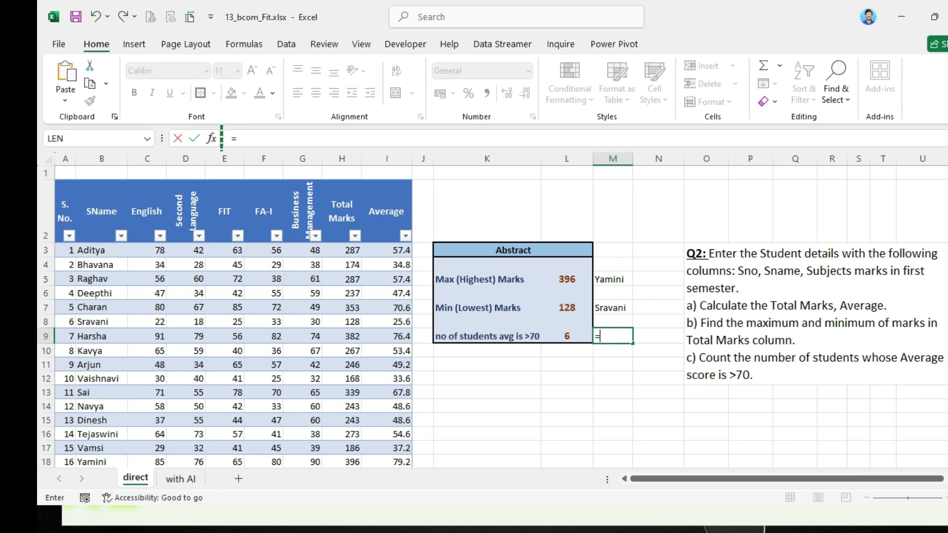
text(fil)
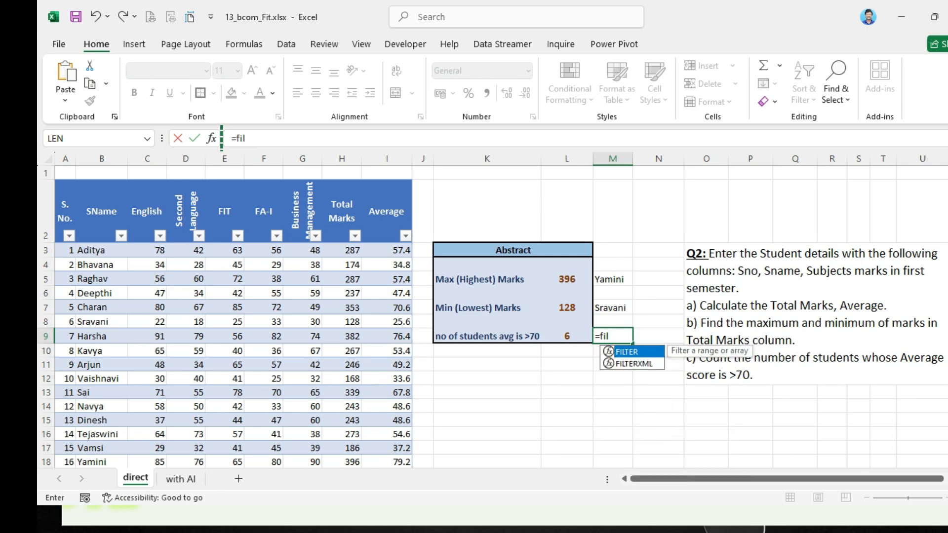
key(Tab)
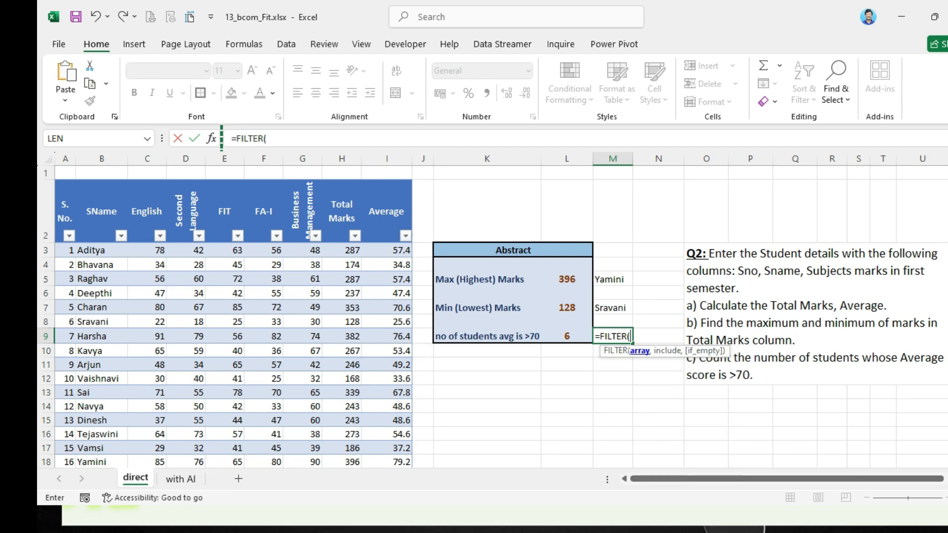
text(ta)
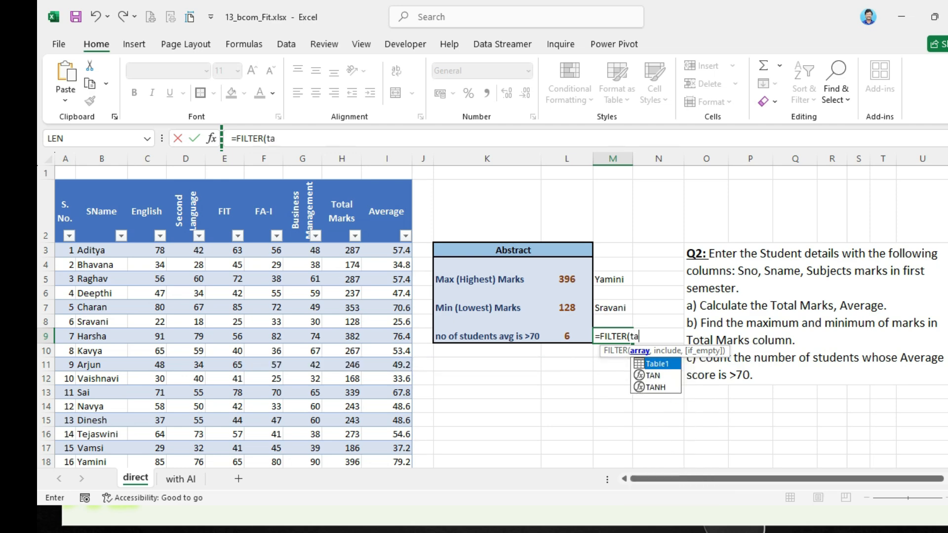
key(Tab)
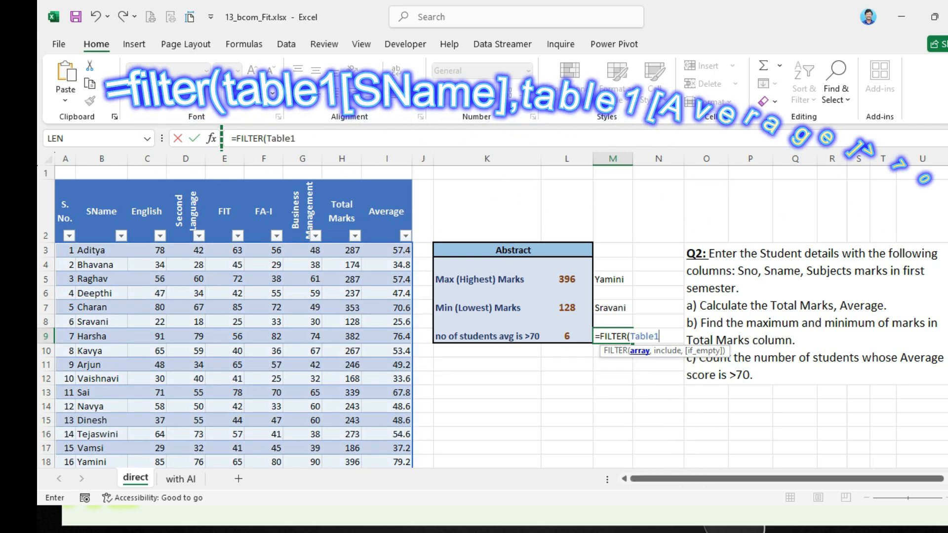
text([sn)
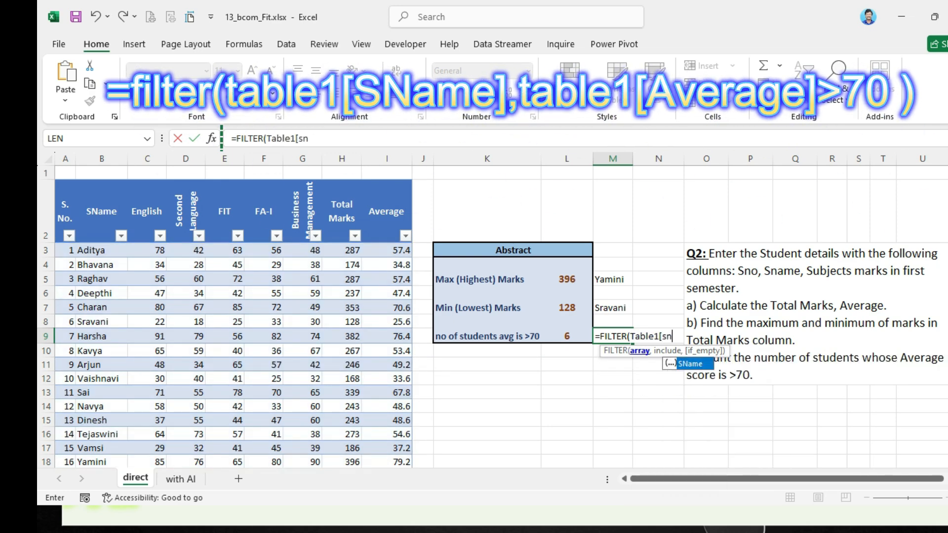
key(Tab)
text(])
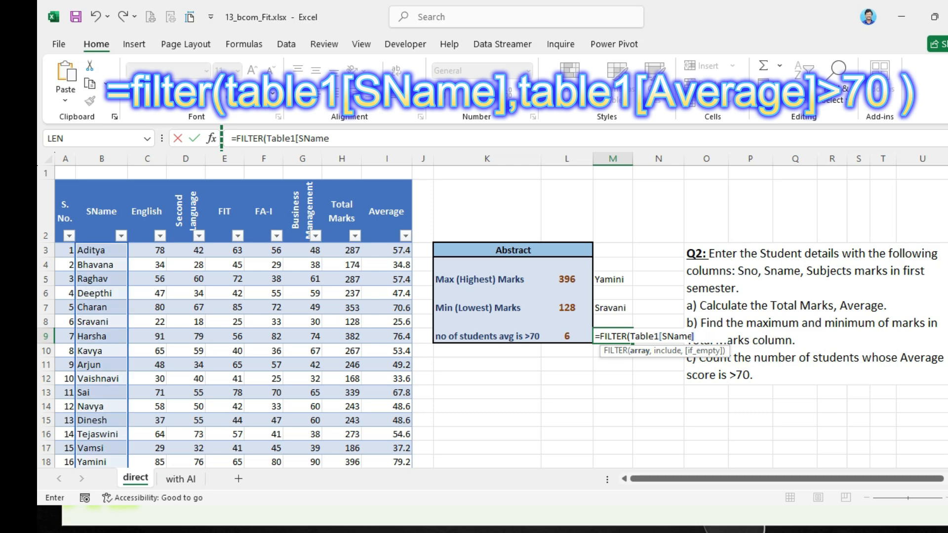
Complete M9's FILTER formula with the condition Table1[Average]>70 and enter it
text(,)
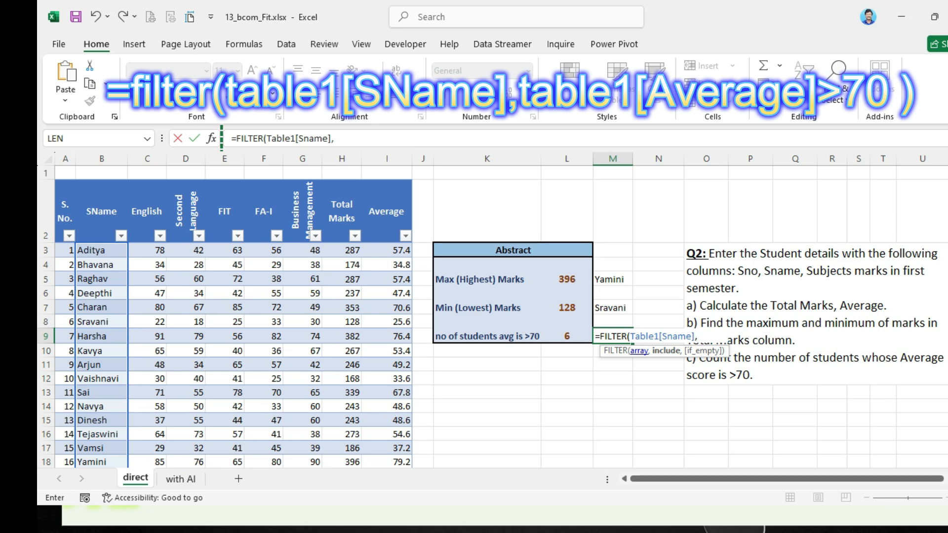
text(Table1)
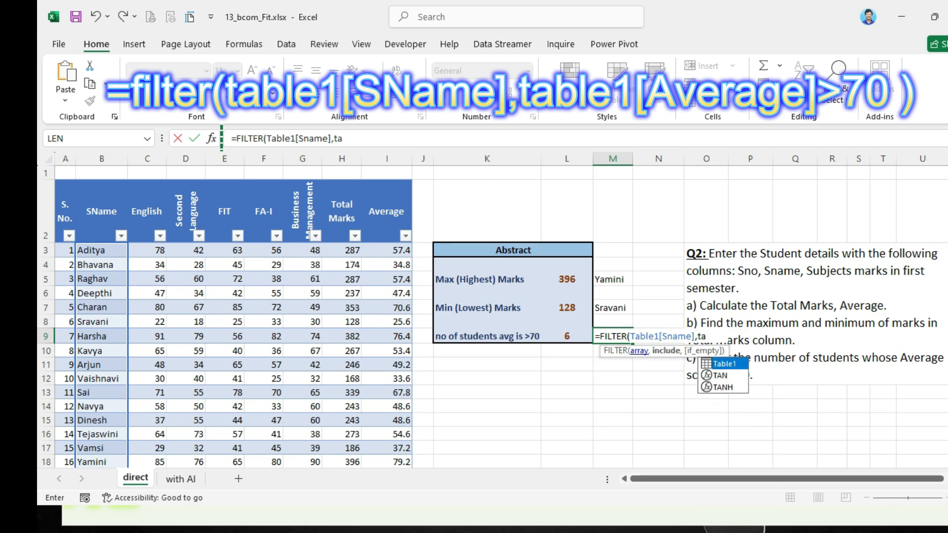
text([Average)
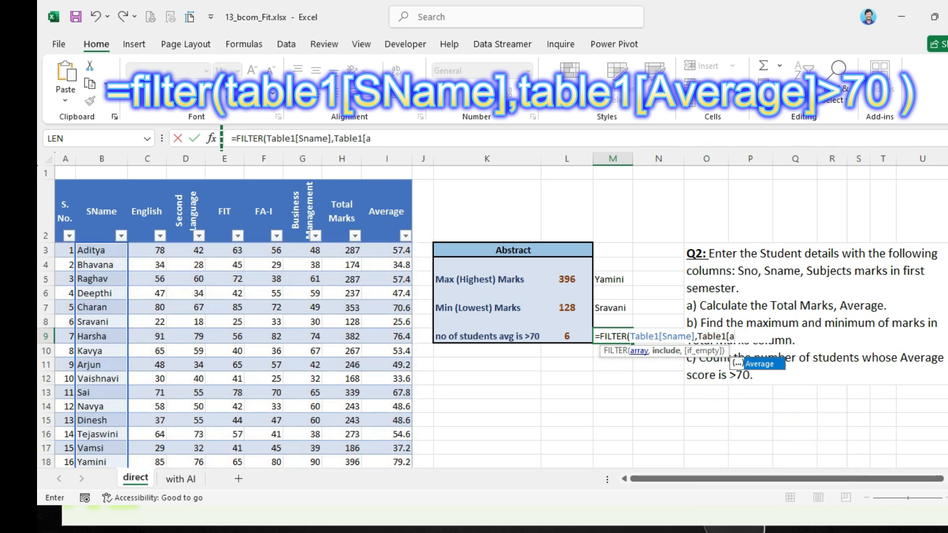
text(])
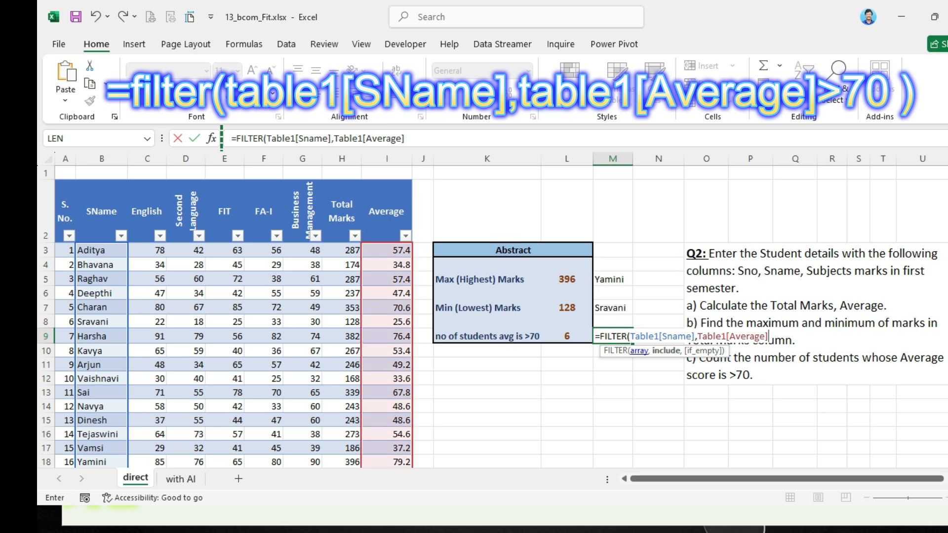
text(>70))
key(Return)
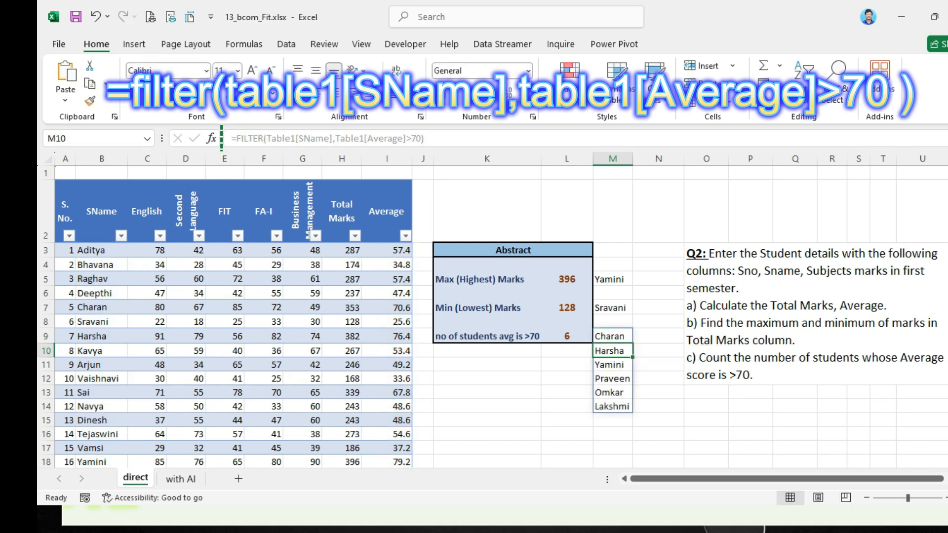
Examine the student names returned in M9:M14 and their number against the count in L9
click(658, 420)
click(613, 337)
click(612, 351)
click(612, 365)
click(613, 393)
click(612, 406)
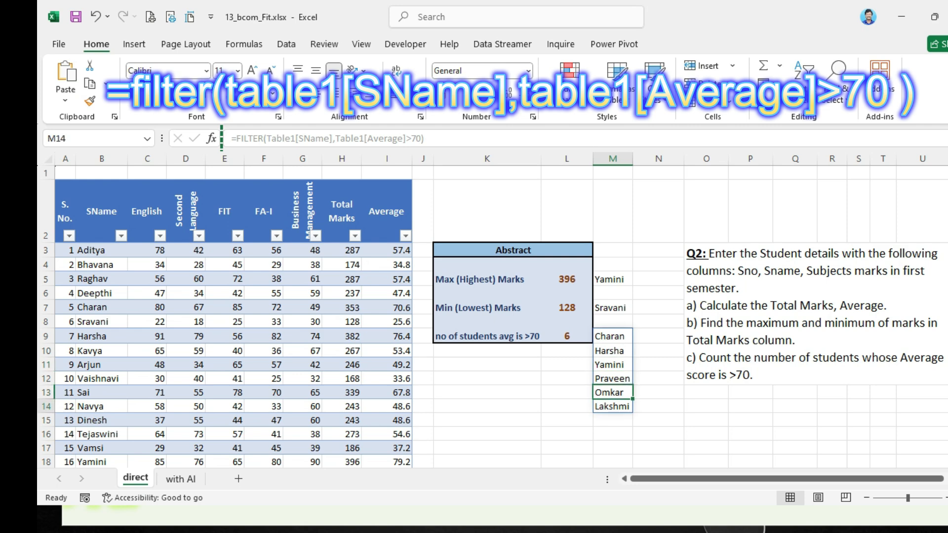
click(658, 420)
drag(612, 336, 612, 407)
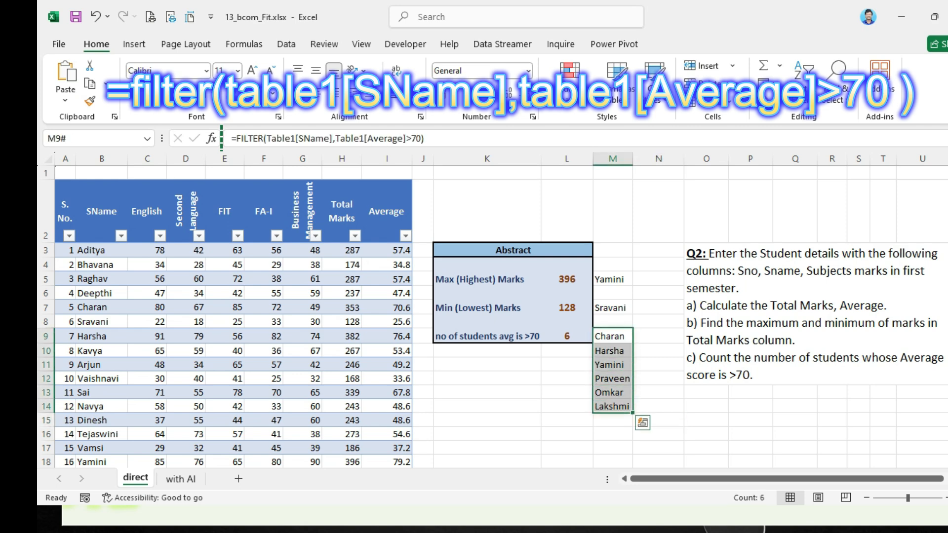
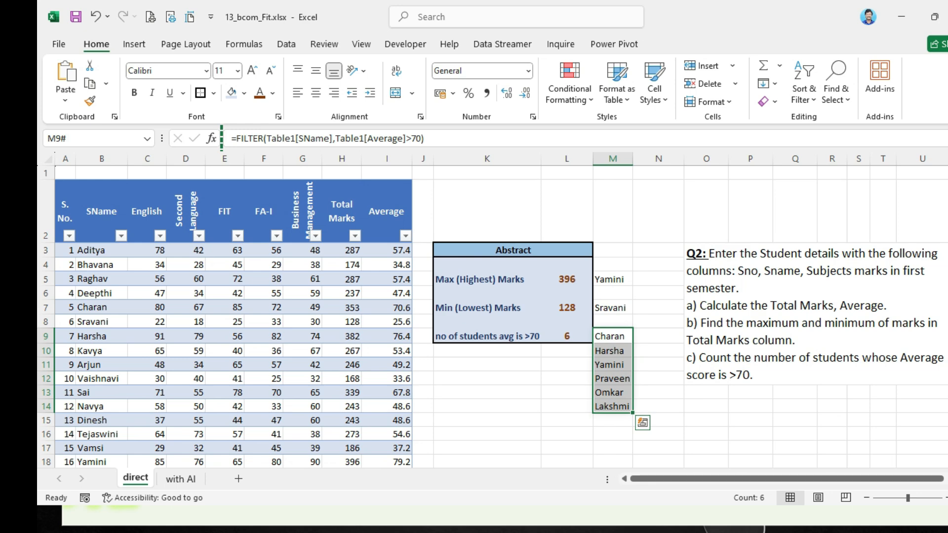
Add the heading "Student name" in M3 and widen column M to fit it
click(613, 250)
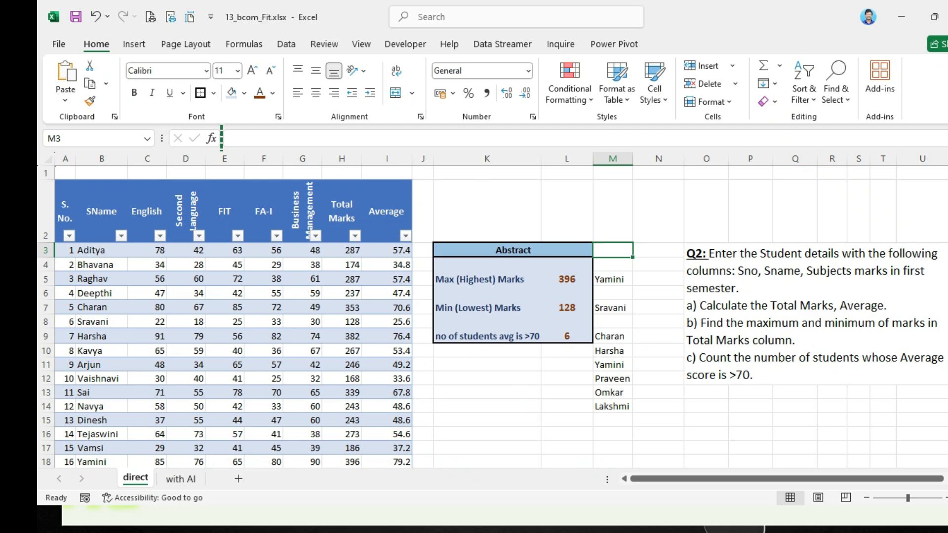
text(Stud)
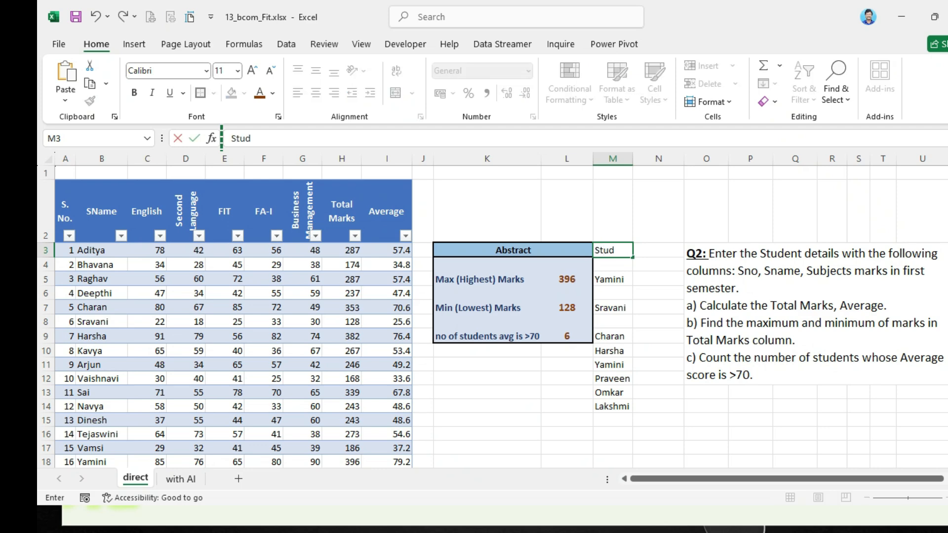
text(ent name)
key(Return)
drag(632, 158, 684, 159)
Make the "Student name" heading in M3 bold, like the Abstract heading beside it
click(622, 250)
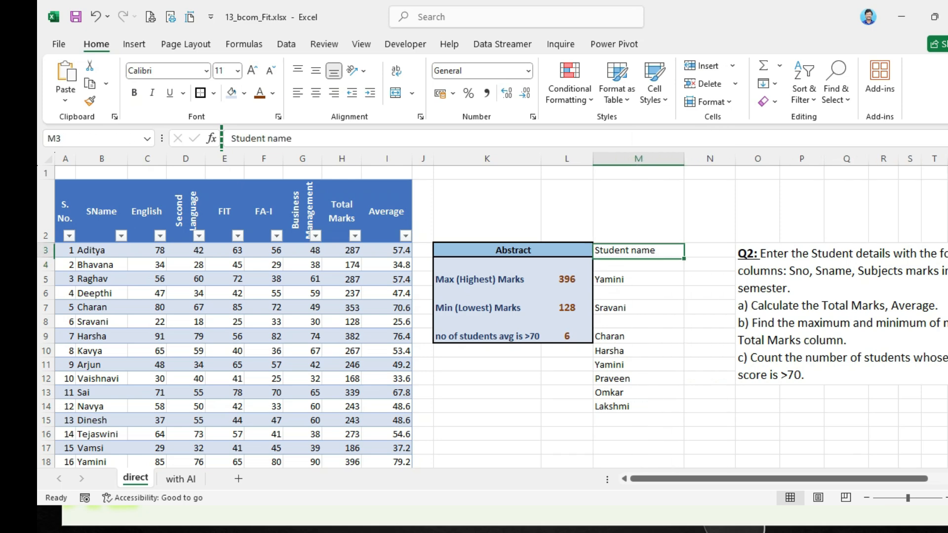
click(513, 251)
click(639, 250)
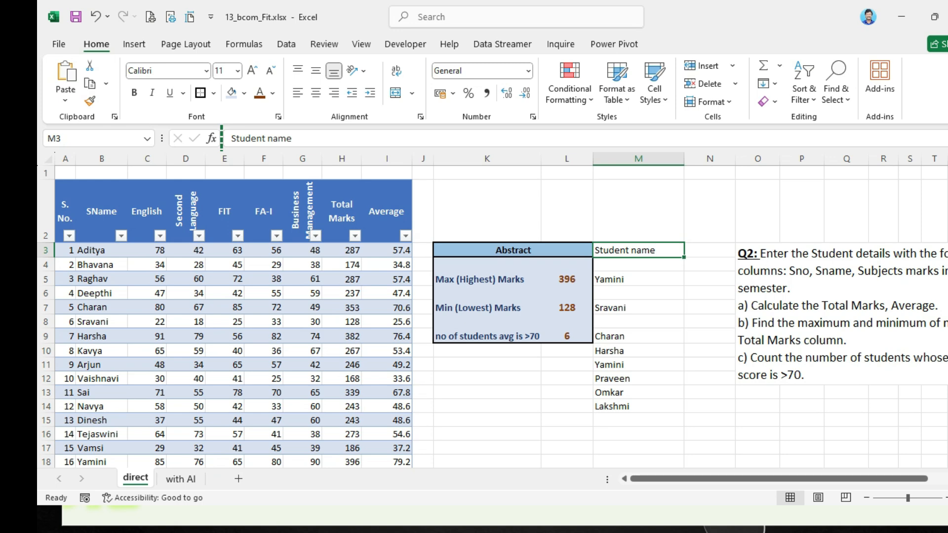
drag(513, 251, 637, 251)
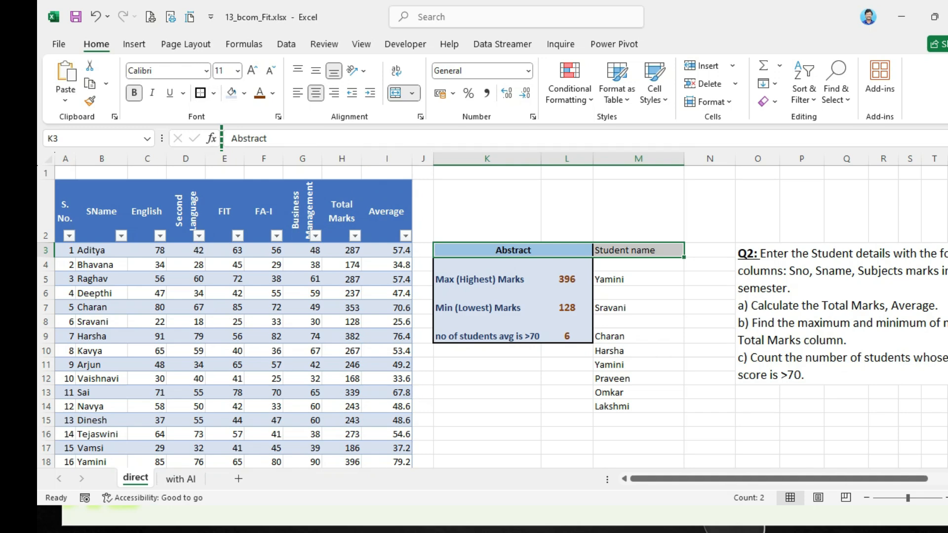
click(513, 251)
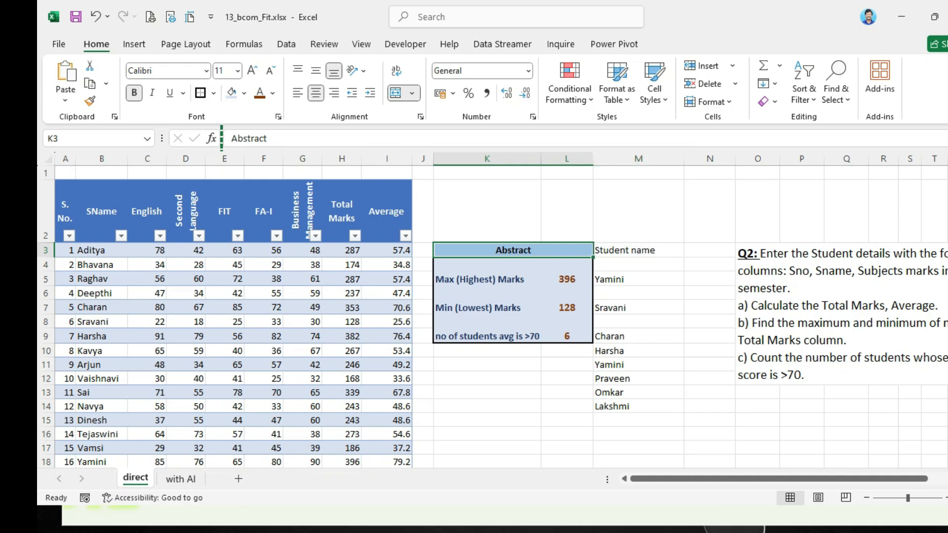
drag(709, 308, 646, 295)
click(638, 250)
key(ctrl+b)
drag(710, 279, 709, 293)
click(486, 393)
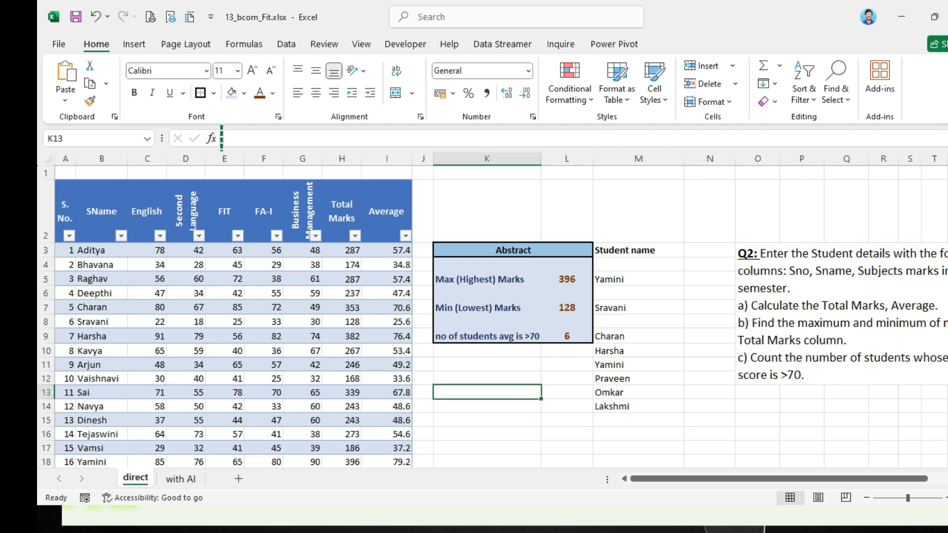
Check the formulas in M5, L5, L7 and L9, and narrow the empty column N beside the student names
click(638, 279)
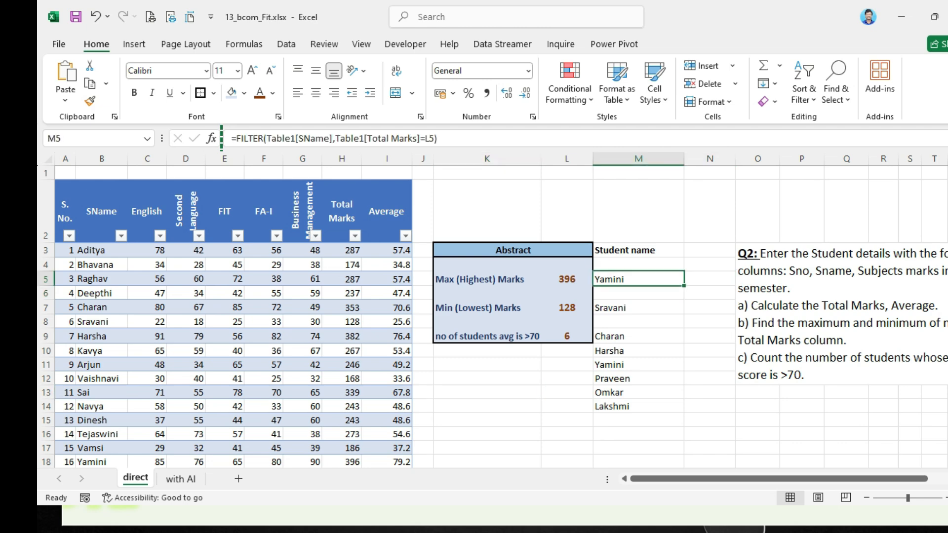
click(566, 279)
click(566, 308)
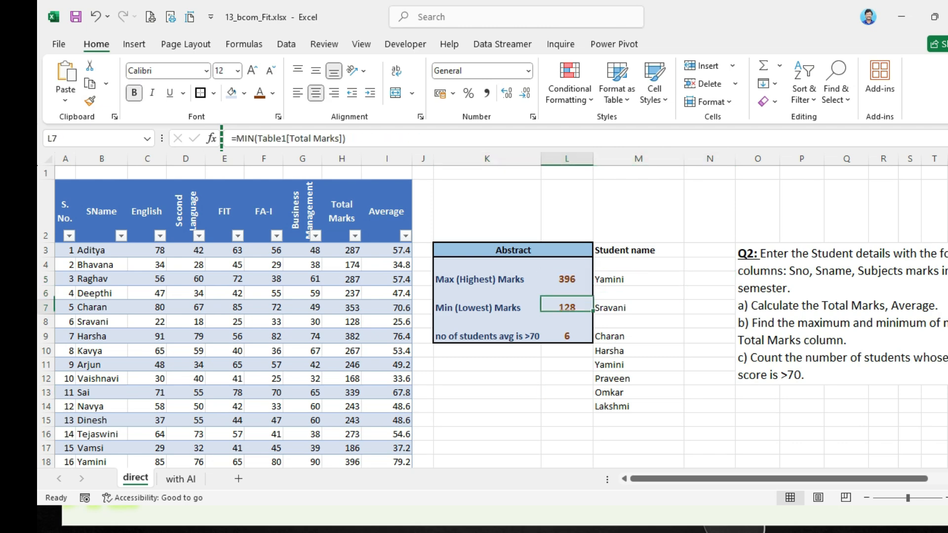
click(566, 336)
click(567, 392)
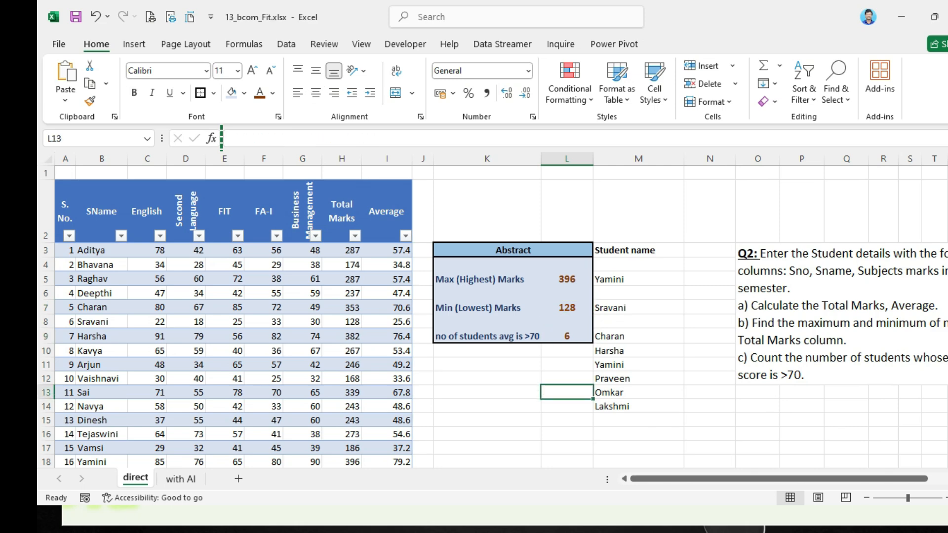
drag(735, 158, 701, 158)
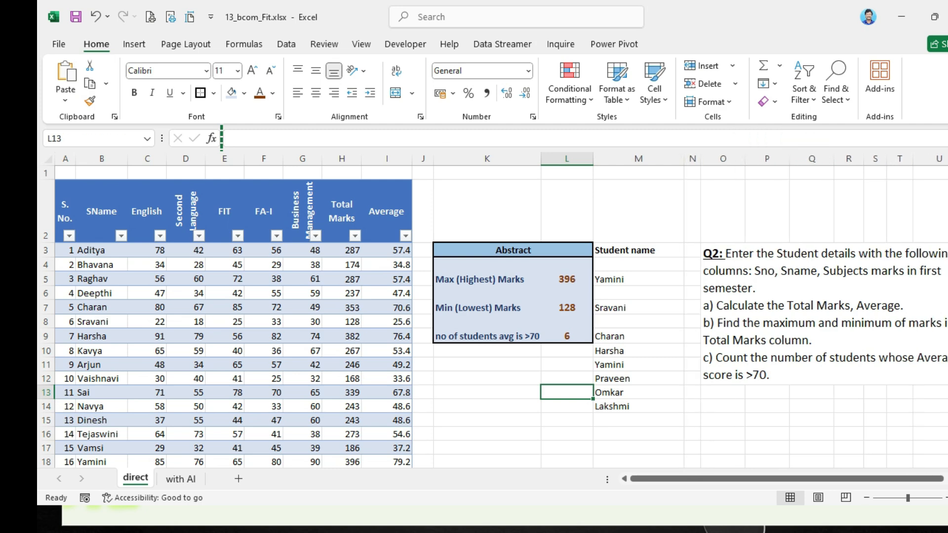
Review the abstract labels in K5, K7 and K9 against the FILTER results in column M and the MAX formula in L5
click(487, 279)
click(486, 308)
click(487, 336)
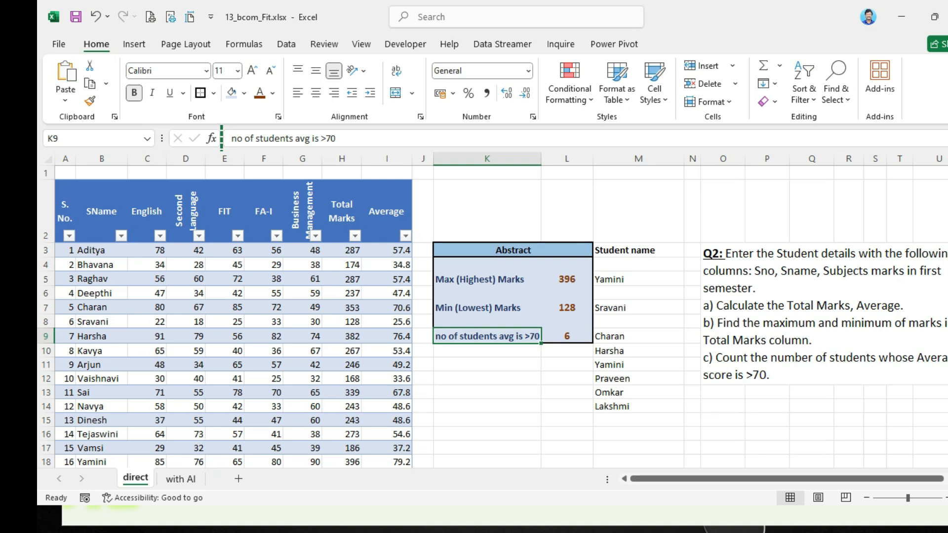
click(639, 280)
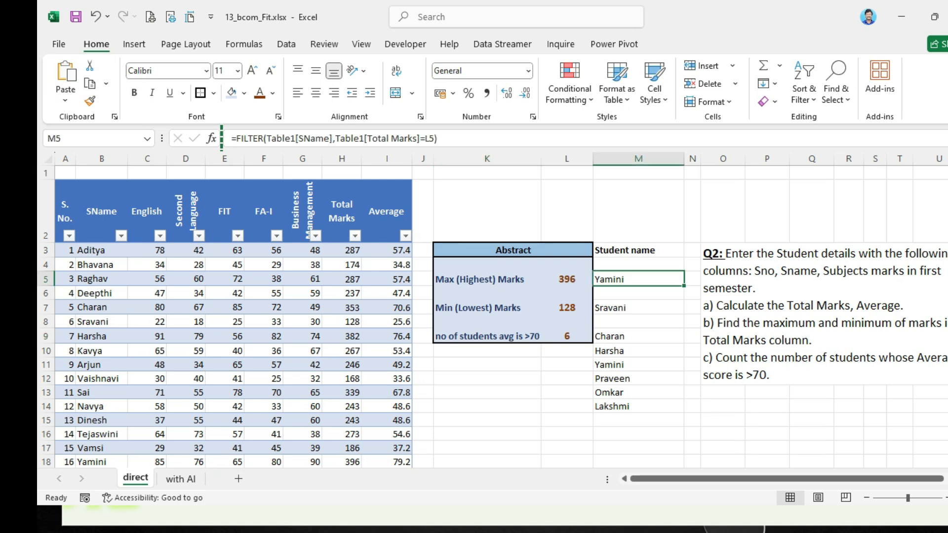
click(639, 307)
drag(639, 336, 639, 406)
click(639, 448)
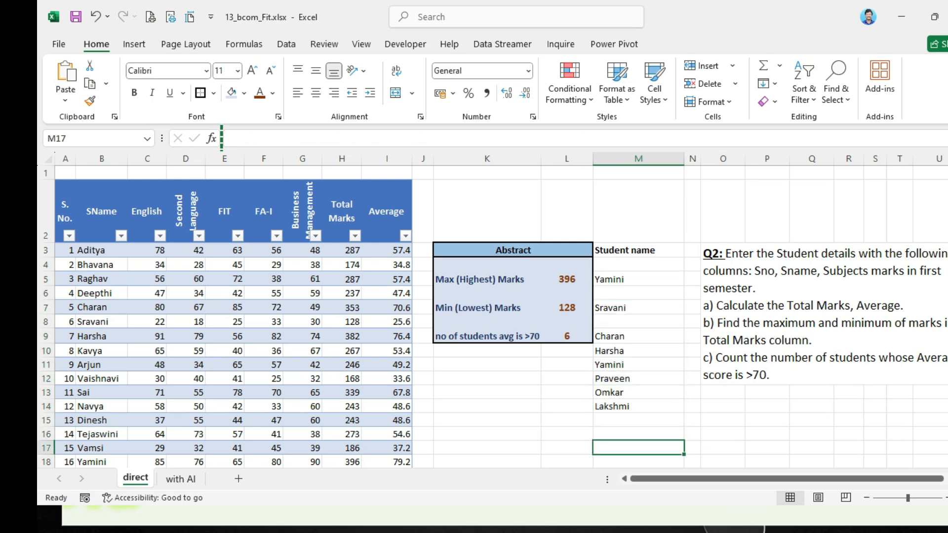
click(638, 279)
click(638, 308)
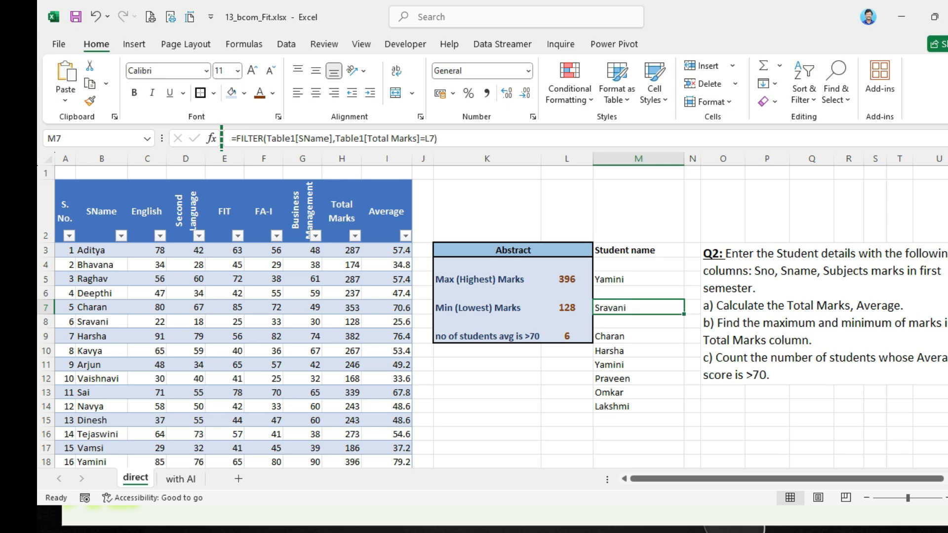
click(567, 280)
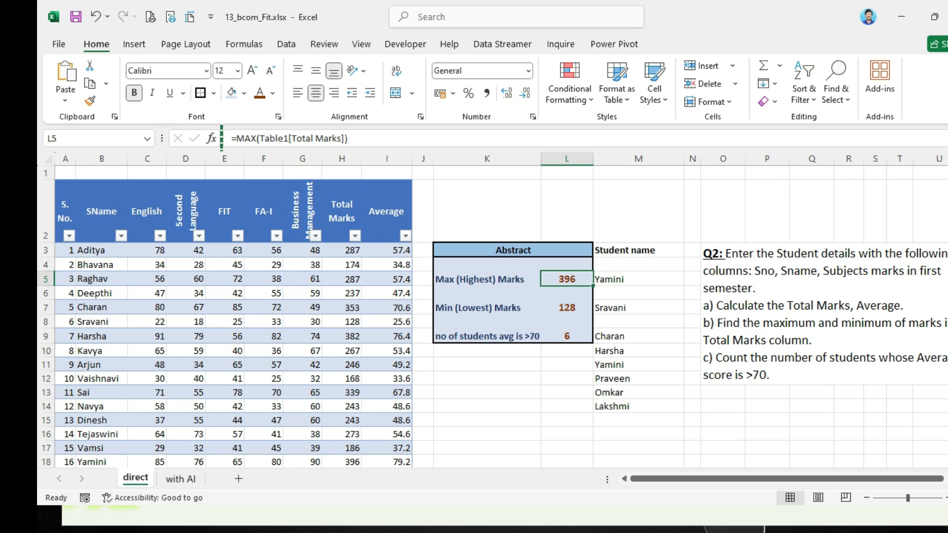
Check the formula behind the minimum marks in L7
click(567, 307)
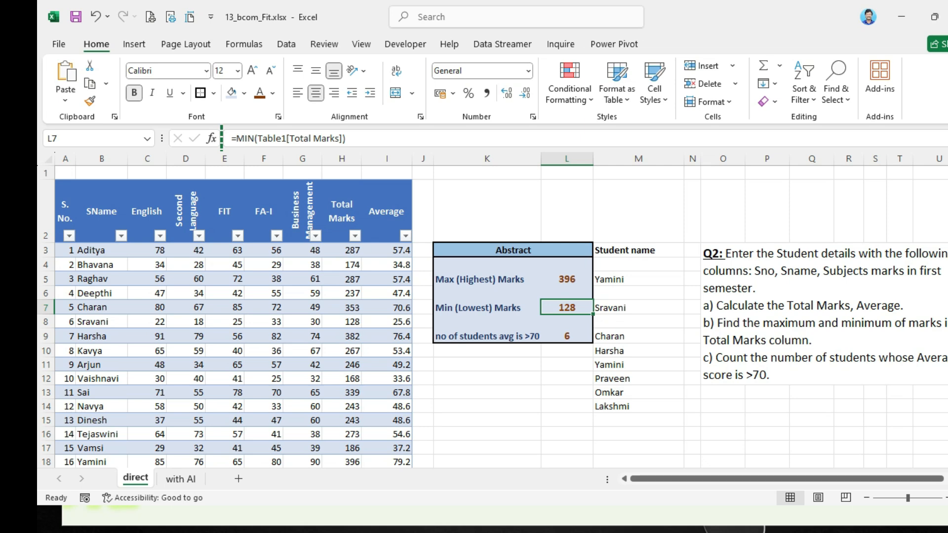
click(237, 236)
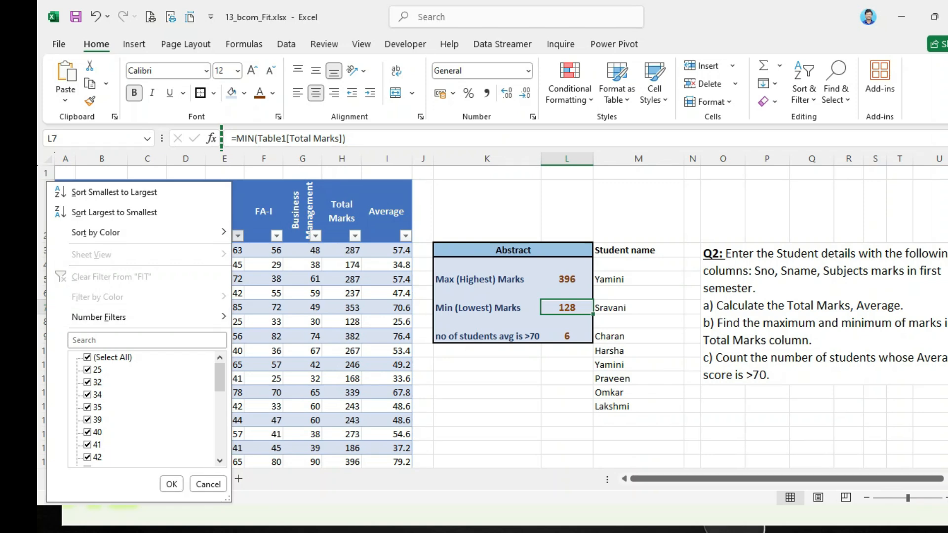
click(208, 484)
click(487, 393)
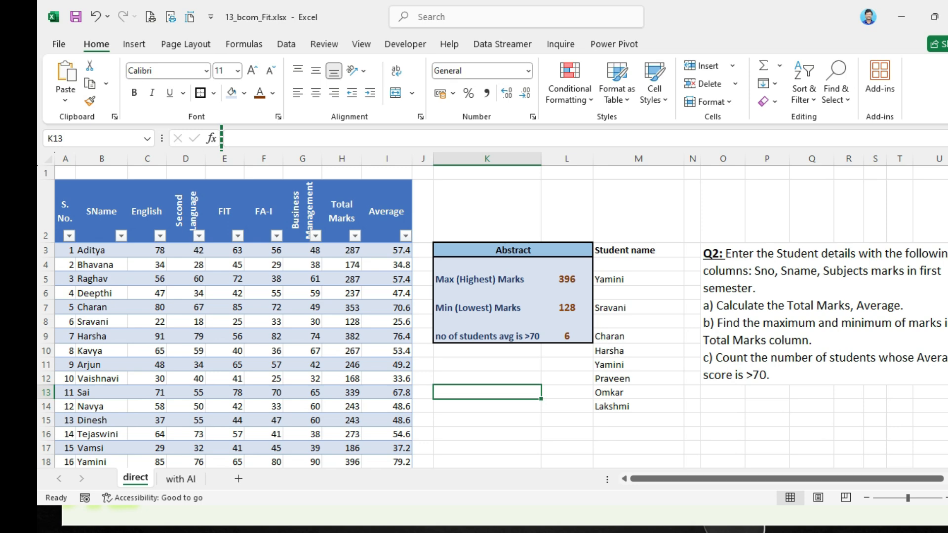
click(486, 420)
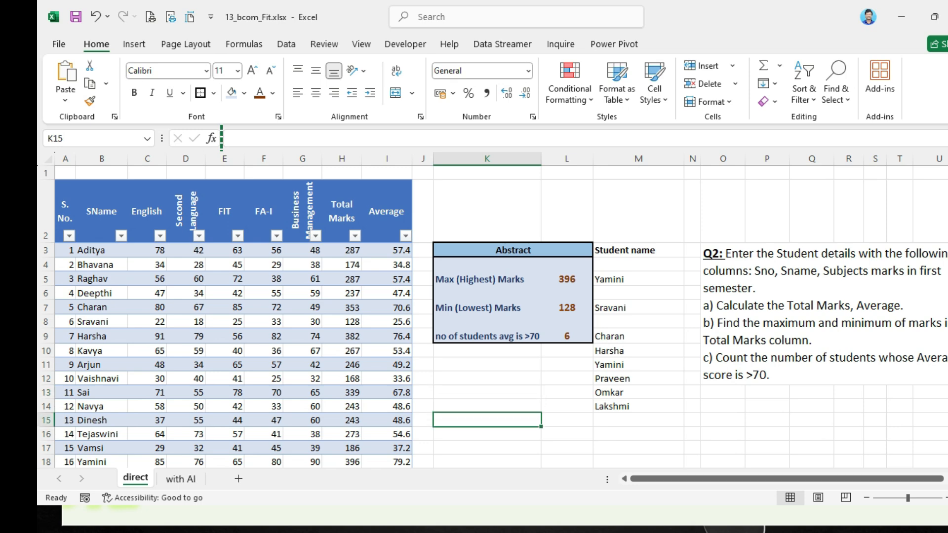
Open the "with AI" sheet and clear the Result heading from J2
click(180, 479)
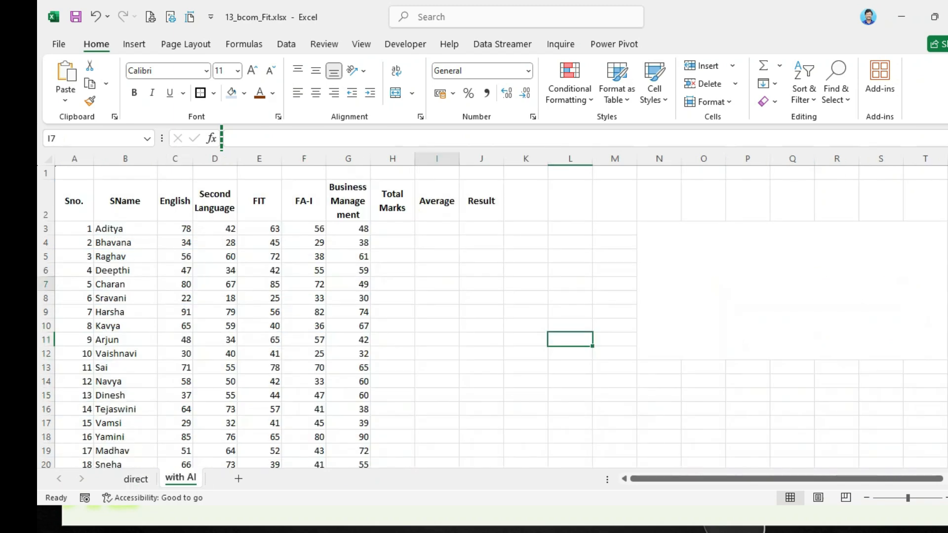
click(393, 201)
click(437, 201)
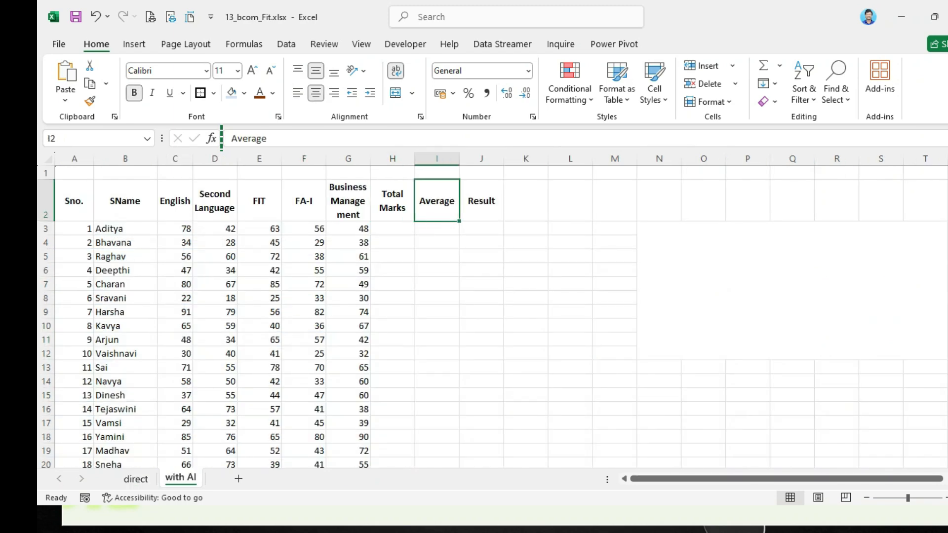
click(481, 200)
key(Delete)
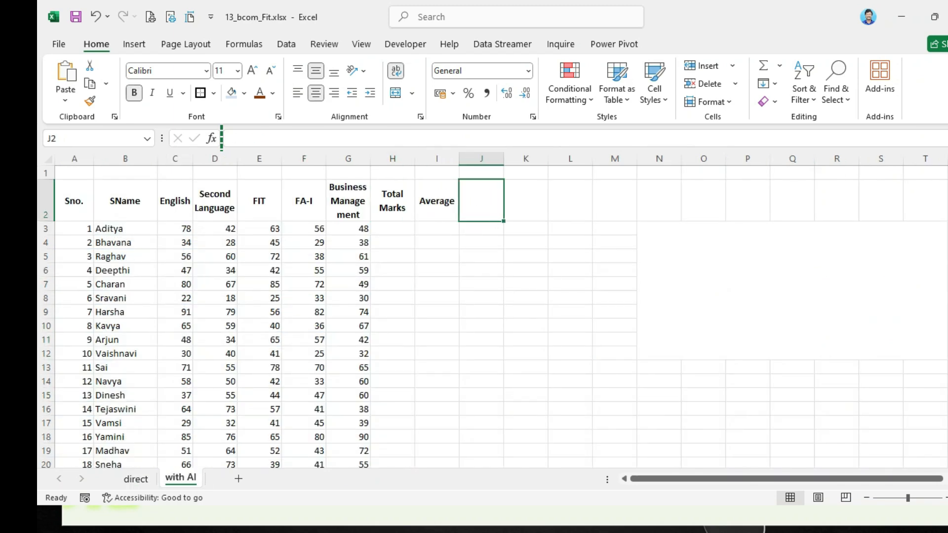
Enter the labels "max" in K4, "min" in K6 and "?70 avg" in K8
click(481, 270)
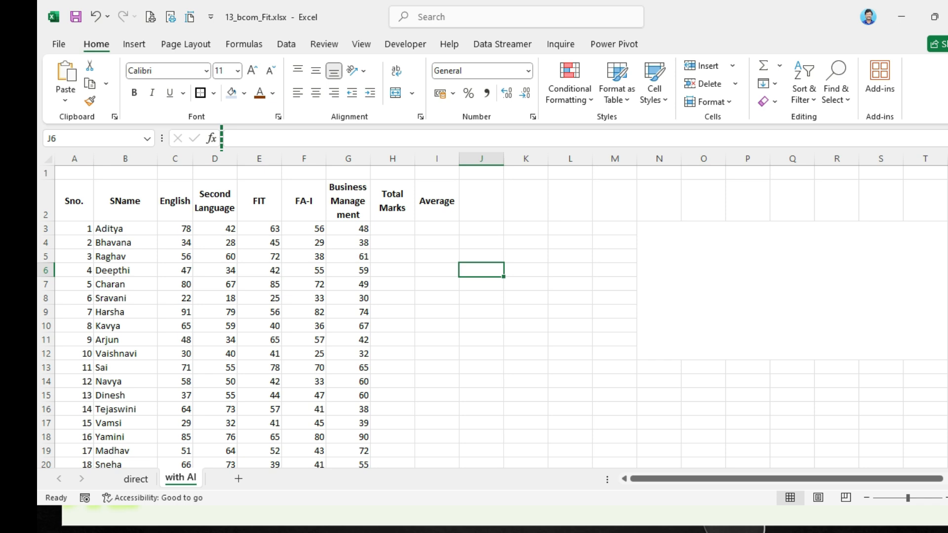
click(526, 242)
text(max)
key(Return)
key(Return)
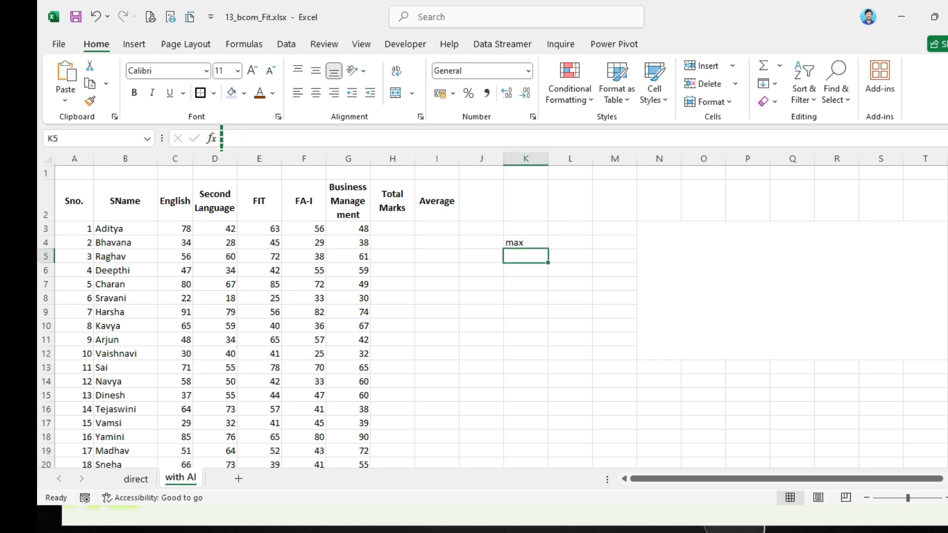
text(min)
key(Return)
key(Return)
text(?70)
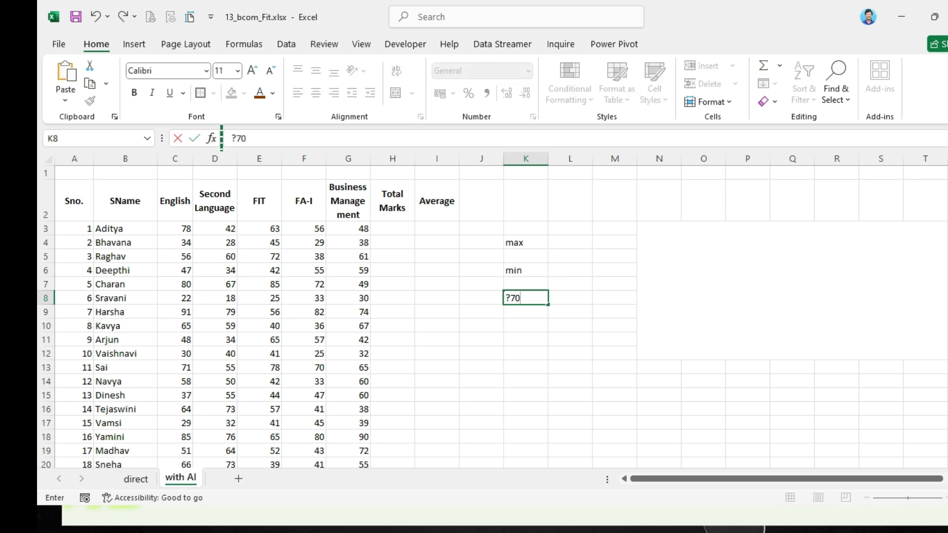
text( avg)
key(Return)
Copy the headings and first student row in A2:G3, and paste them into the ChatGPT prompt in Chrome
click(482, 270)
key(Down)
key(alt+Tab)
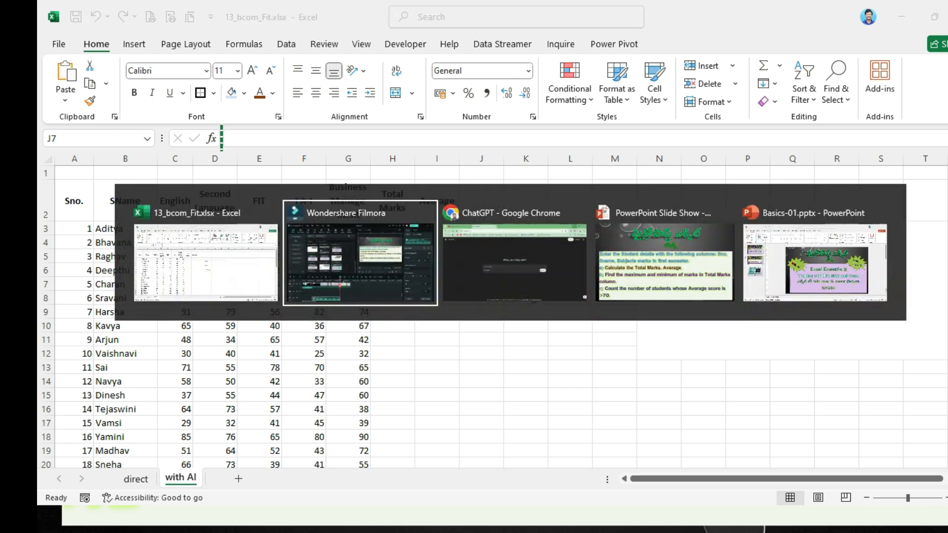
key(alt+Tab)
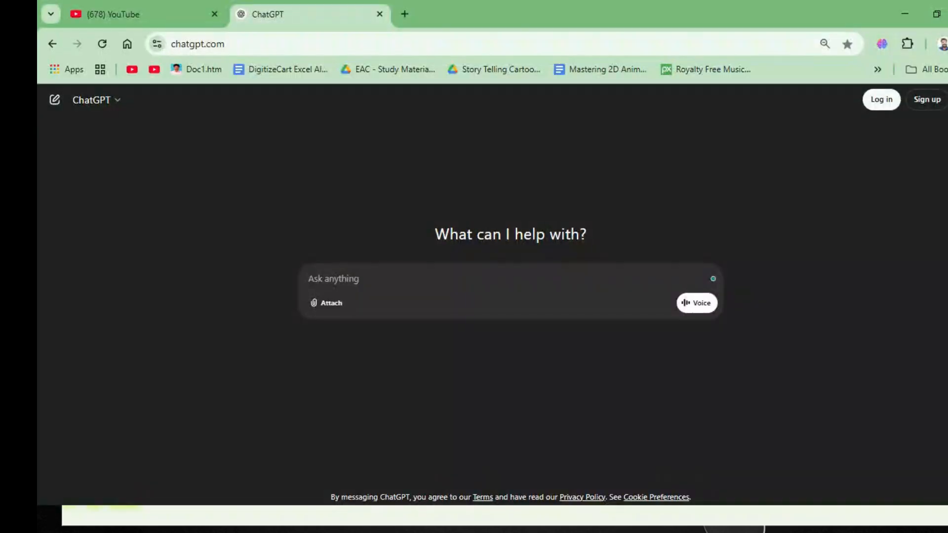
key(alt+Tab)
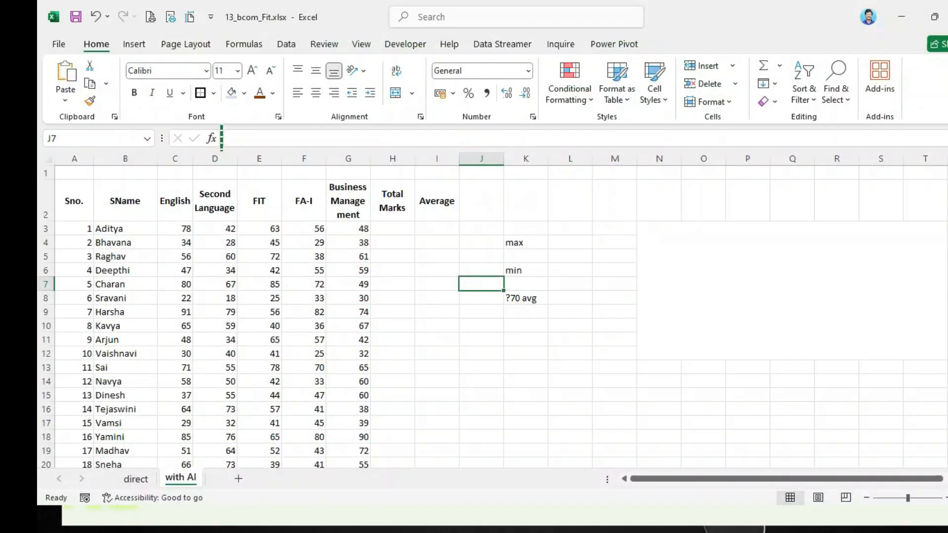
click(74, 201)
drag(74, 201, 349, 229)
key(ctrl+c)
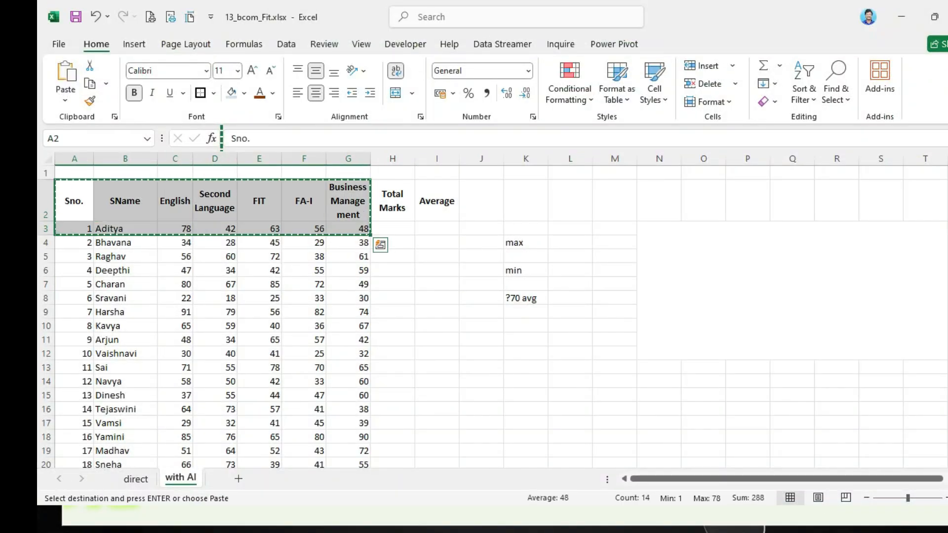
key(alt+Tab)
key(ctrl+v)
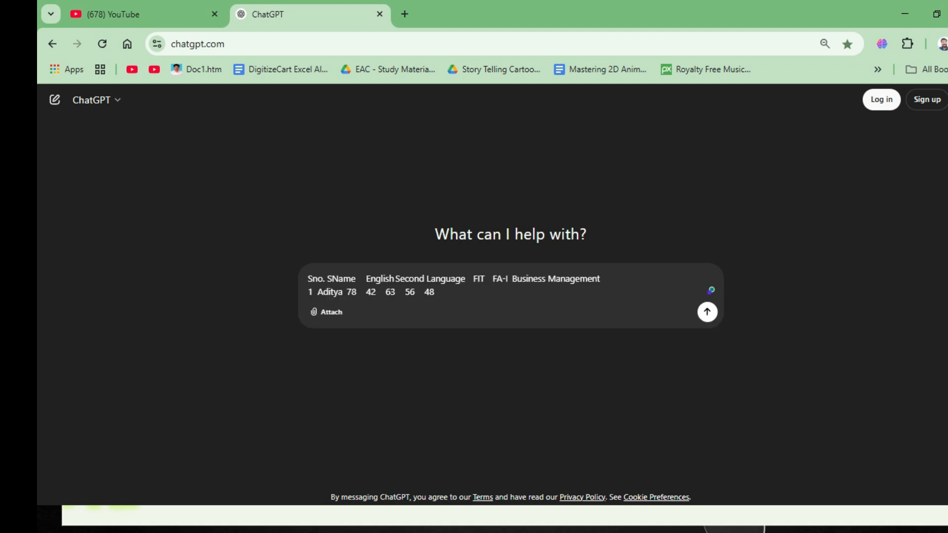
Send the pasted headings and student row to ChatGPT without any extra text
text(this)
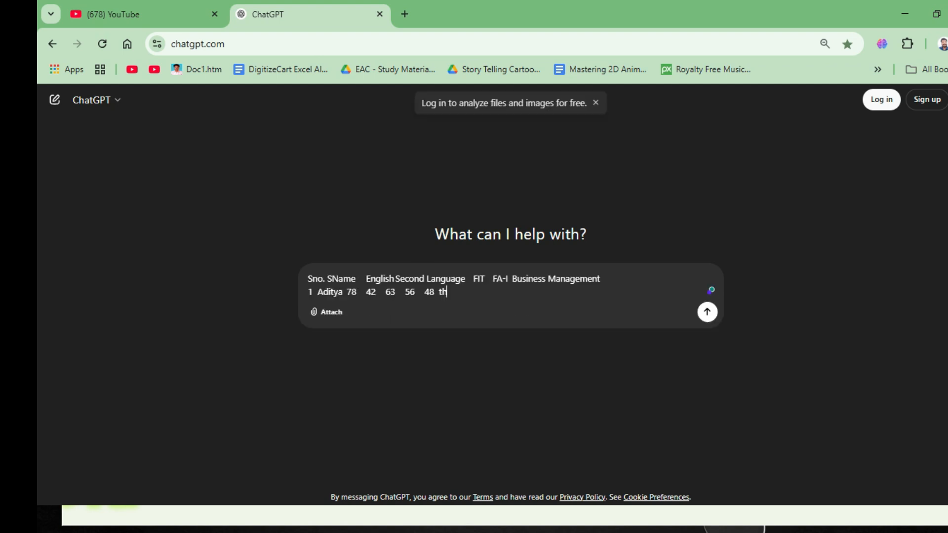
key(BackSpace)
key(BackSpace)
key(BackSpace)
key(BackSpace)
key(Return)
text(the above)
key(BackSpace)
key(BackSpace)
key(BackSpace)
key(BackSpace)
key(BackSpace)
key(BackSpace)
key(BackSpace)
key(BackSpace)
key(BackSpace)
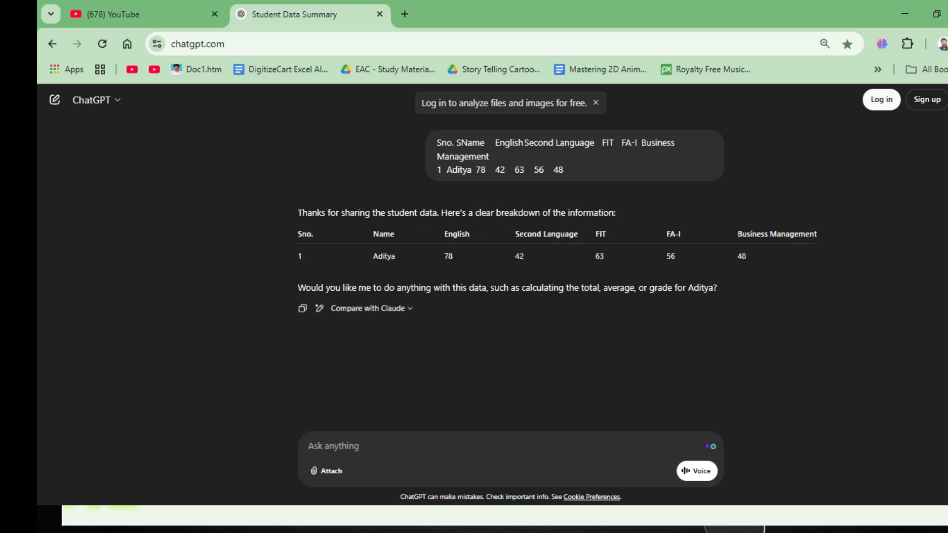
text(l)
key(BackSpace)
Ask ChatGPT for the formulae for total, Avg, max in total, min in total and the no of students who got >70 in avg
text(pleas)
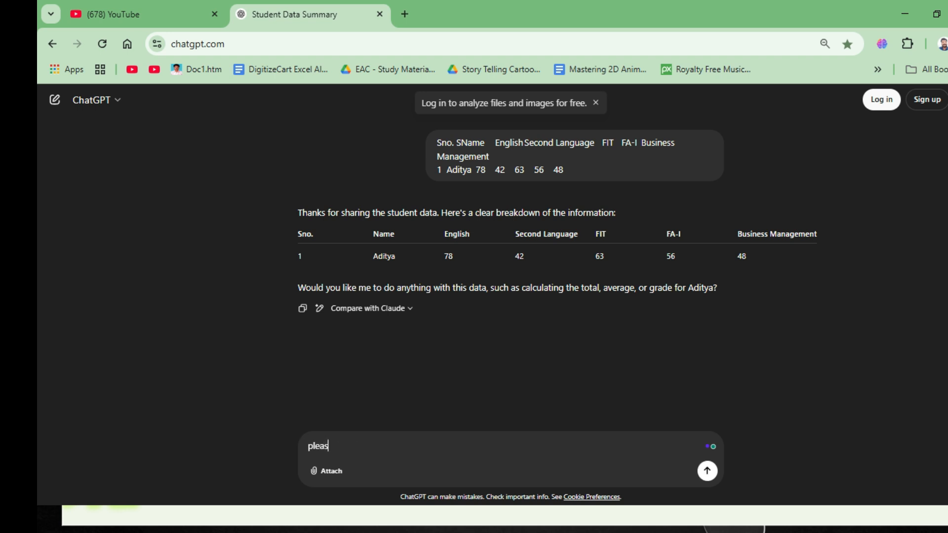
text(e give me the formula )
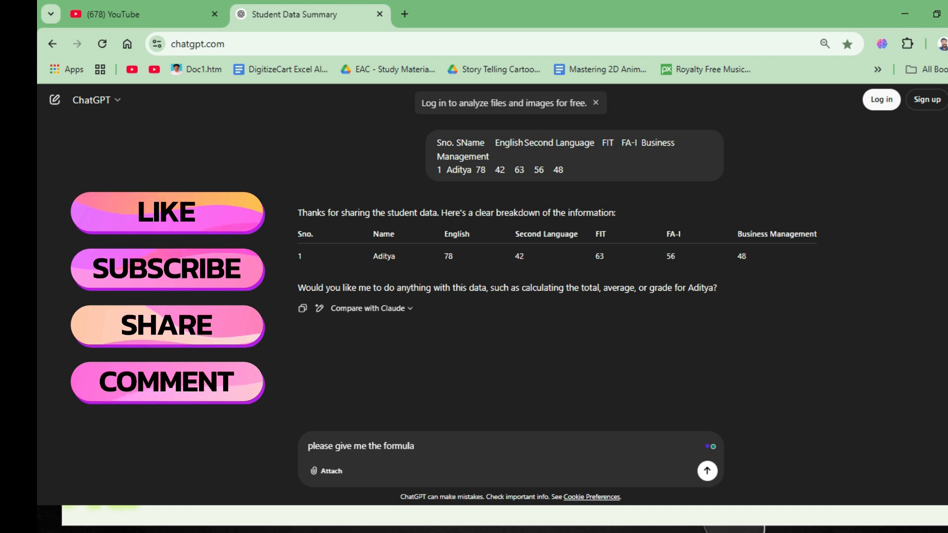
text(e to t)
text(ind total)
key(BackSpace)
text(, Avg and than )
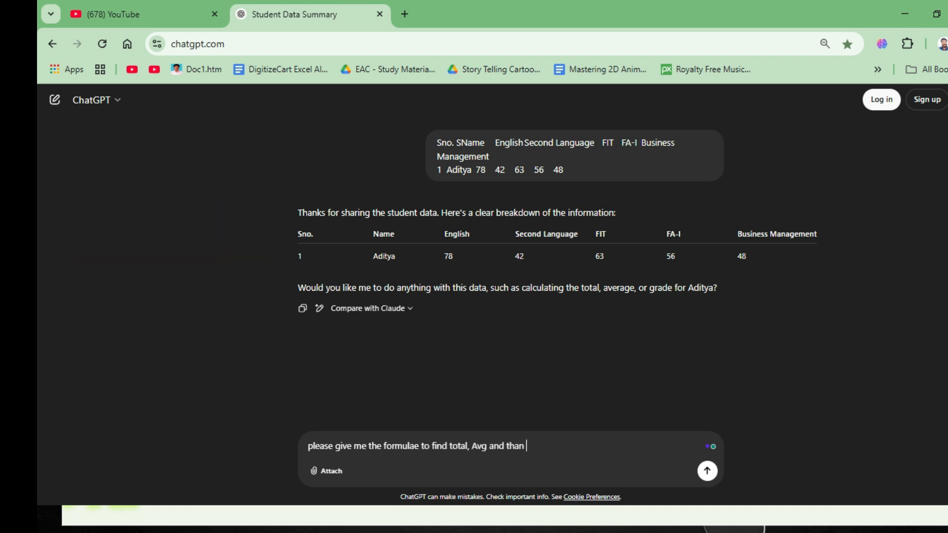
text(give me the formulae to)
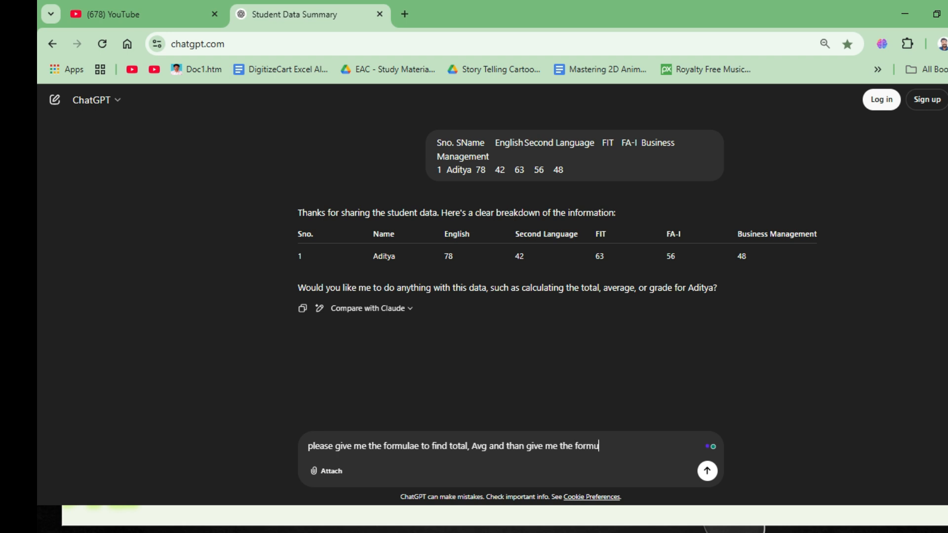
text( find max in total and)
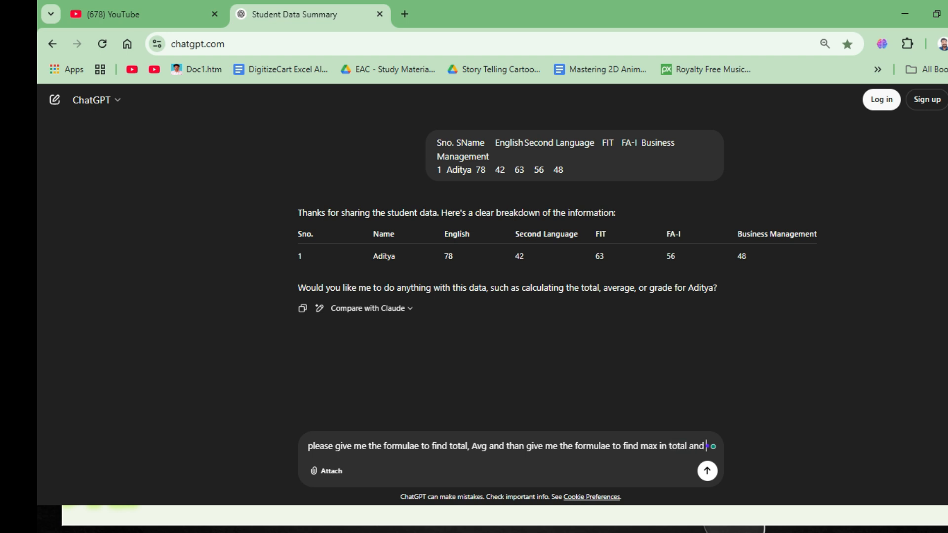
text( min in total and also t)
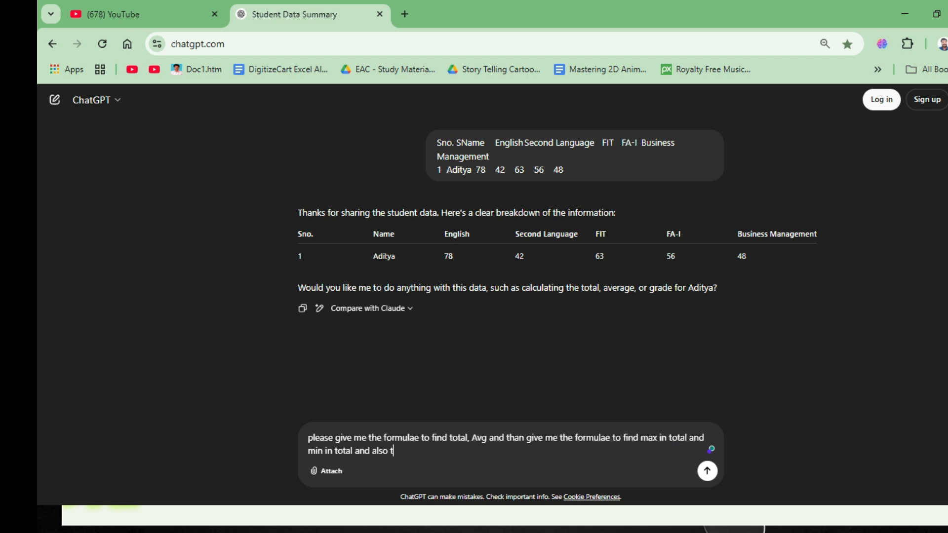
text(he no of students who got )
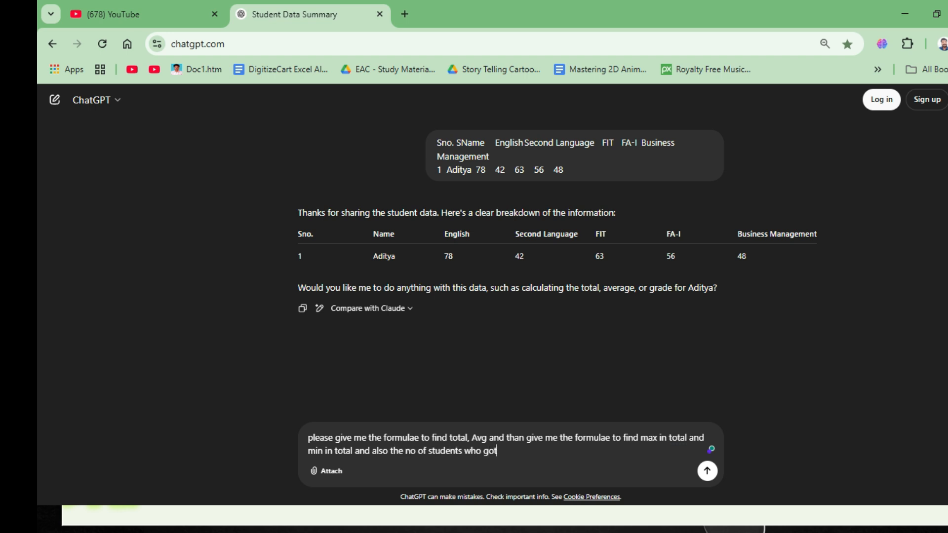
text(>7)
key(BackSpace)
key(BackSpace)
text(>70 in avg)
key(Return)
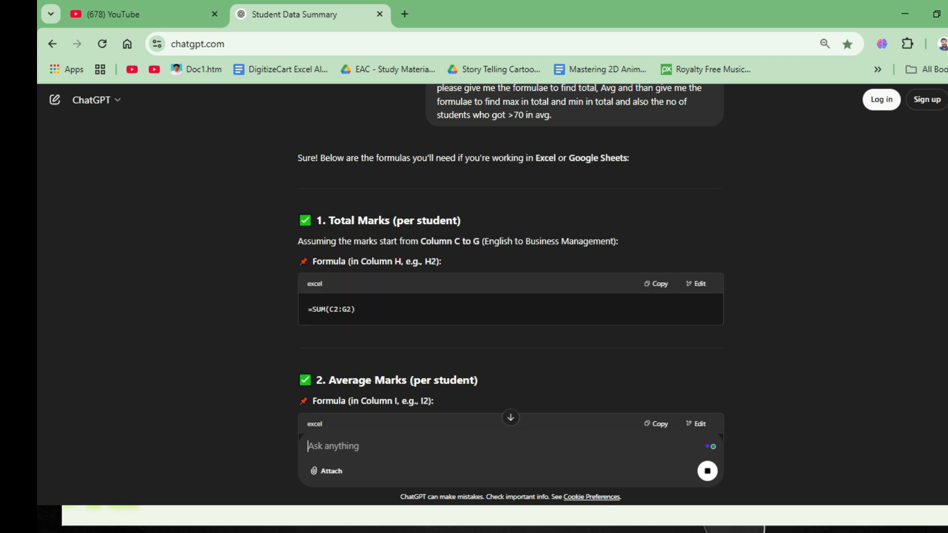
Look through the suggested formulas and send the follow-up request "in table format"
scroll(511, 276, down, 6)
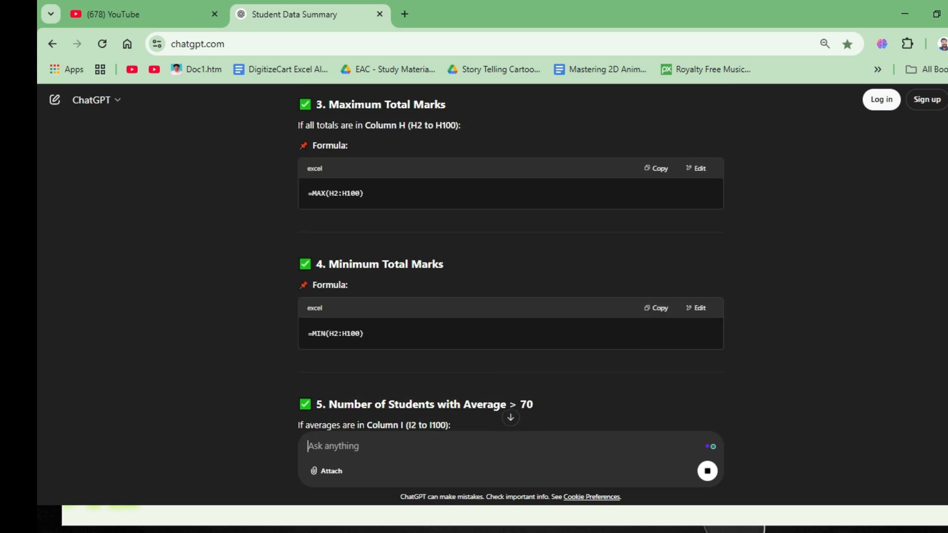
scroll(511, 277, down, 1)
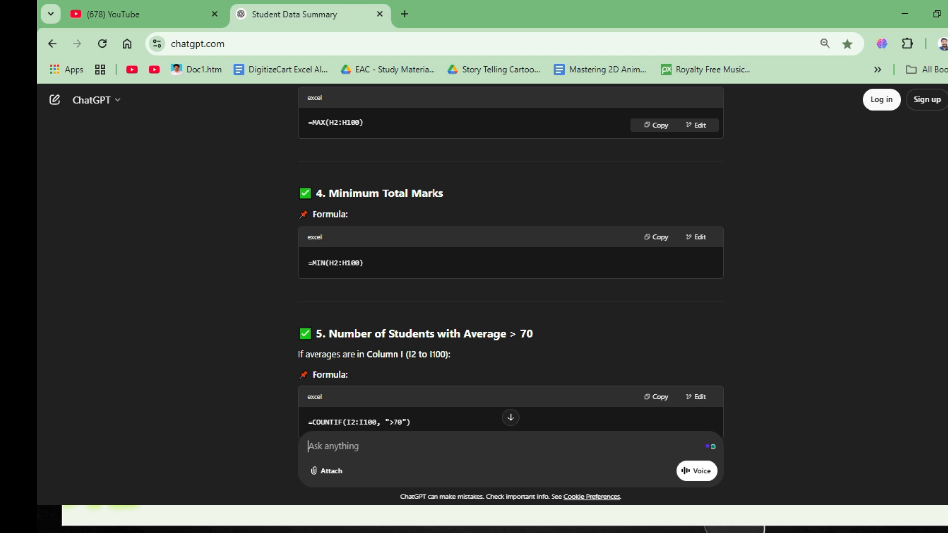
text(in table format)
key(Return)
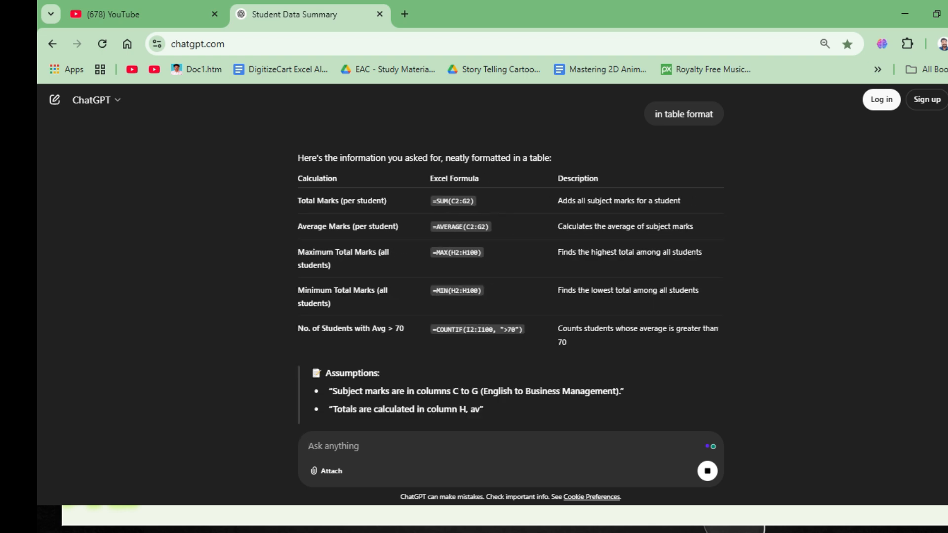
Send ChatGPT another follow-up asking for "side by side columns"
text(side by si)
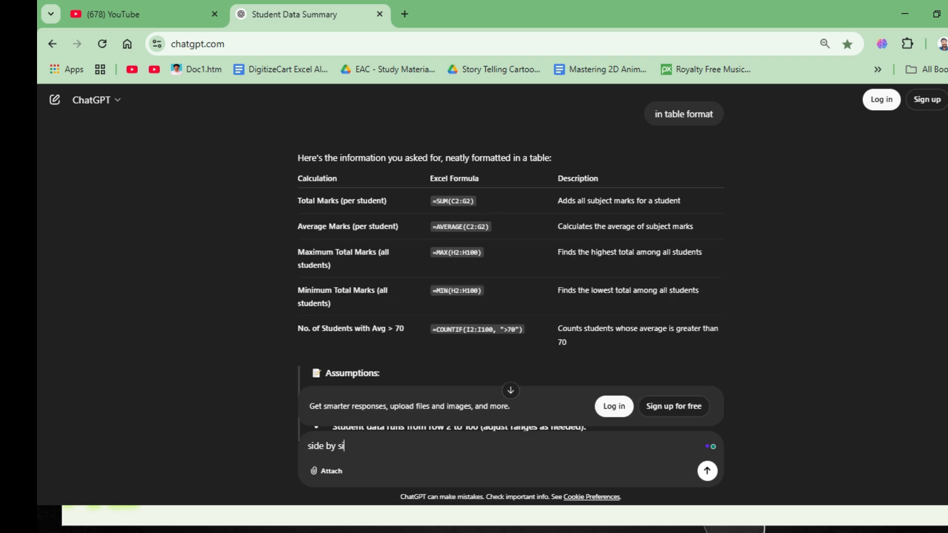
text(de columns)
key(Return)
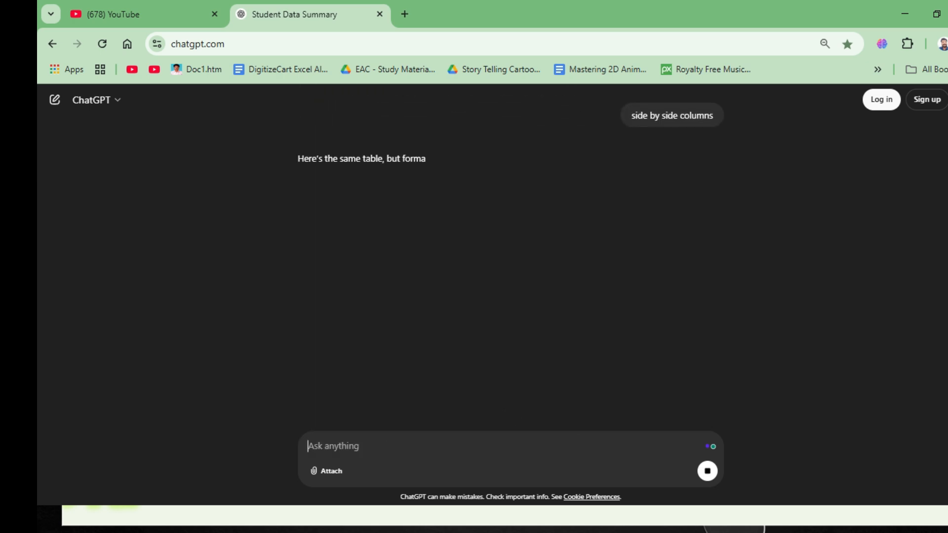
Copy the total marks formula =SUM(C2:G2) from ChatGPT's first table and return to the Excel marks sheet
scroll(511, 256, up, 6)
drag(432, 226, 467, 227)
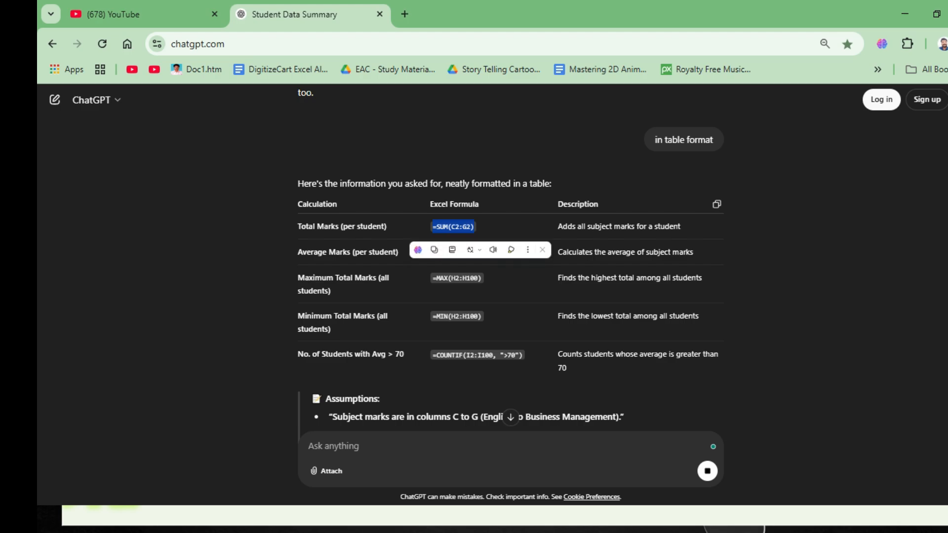
key(alt+Tab)
click(392, 228)
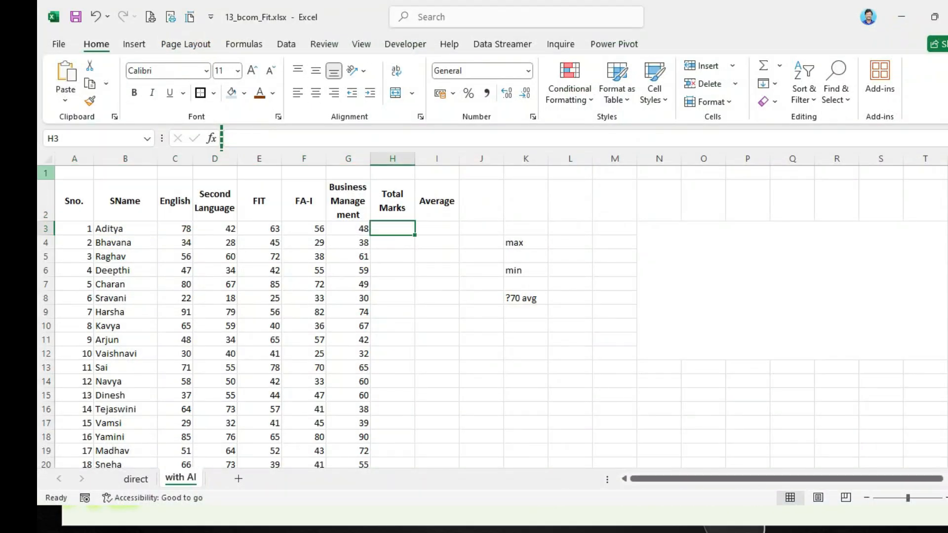
Delete the empty row 1 and paste the formula =SUM(C2:G2) into H2 under Total Marks
right_click(45, 173)
click(84, 332)
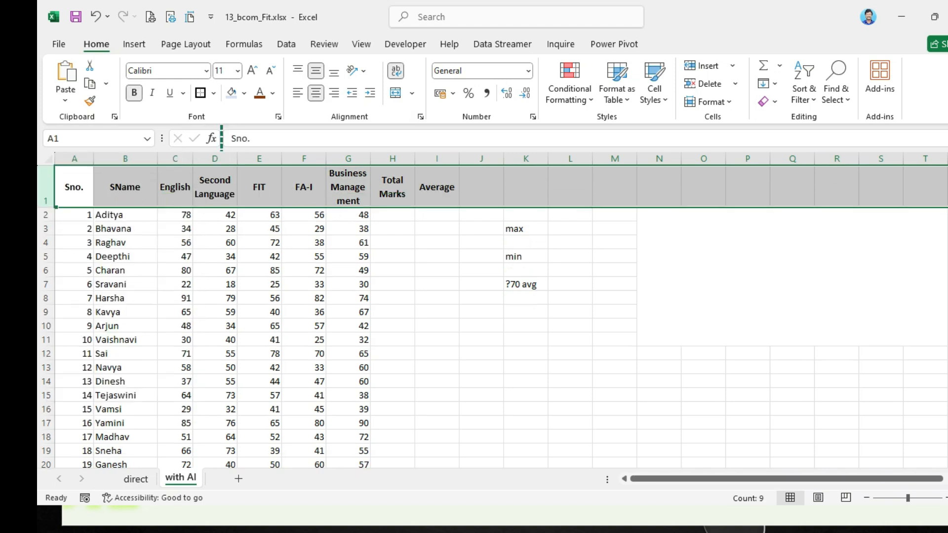
click(393, 215)
key(ctrl+v)
Copy the average marks formula =AVERAGE(C2:G2) from ChatGPT and paste it into I2 under Average in Excel
key(alt+Tab)
click(433, 278)
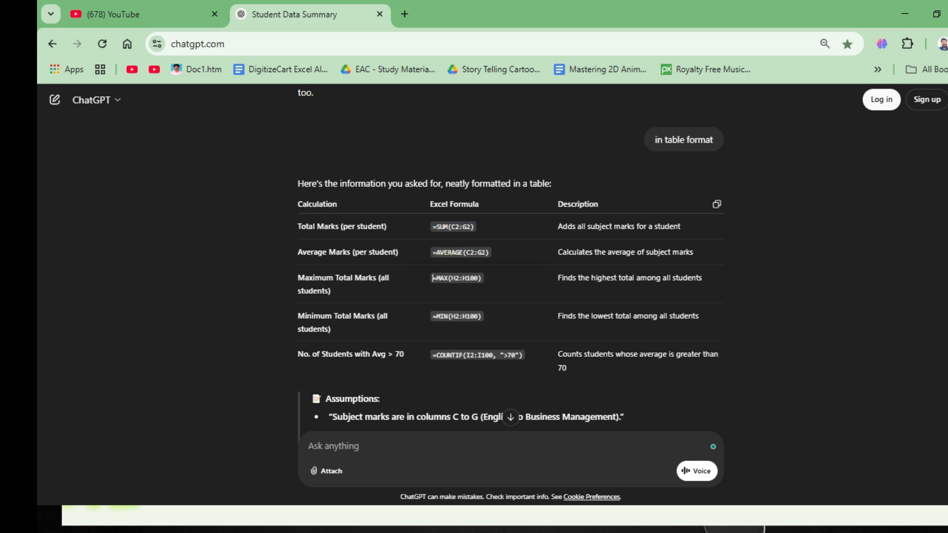
drag(432, 252, 489, 253)
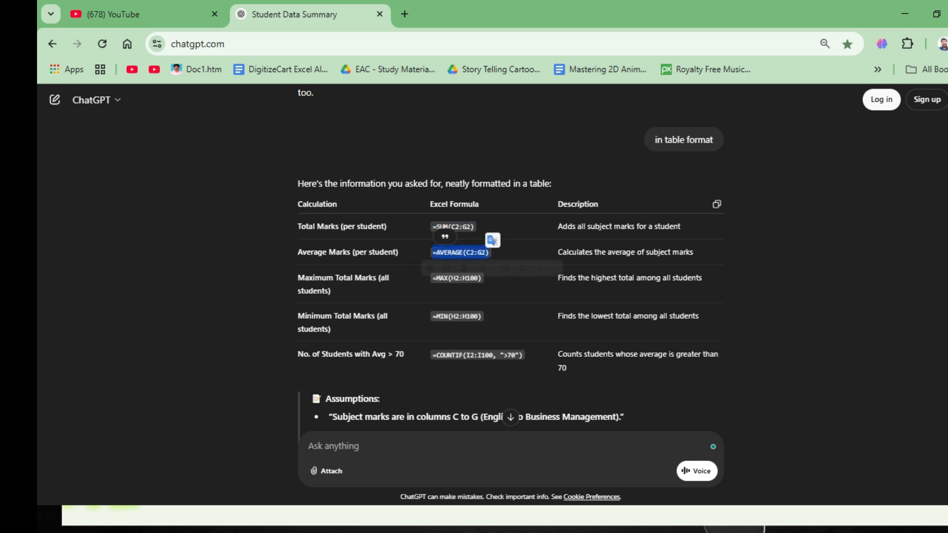
key(alt+Tab)
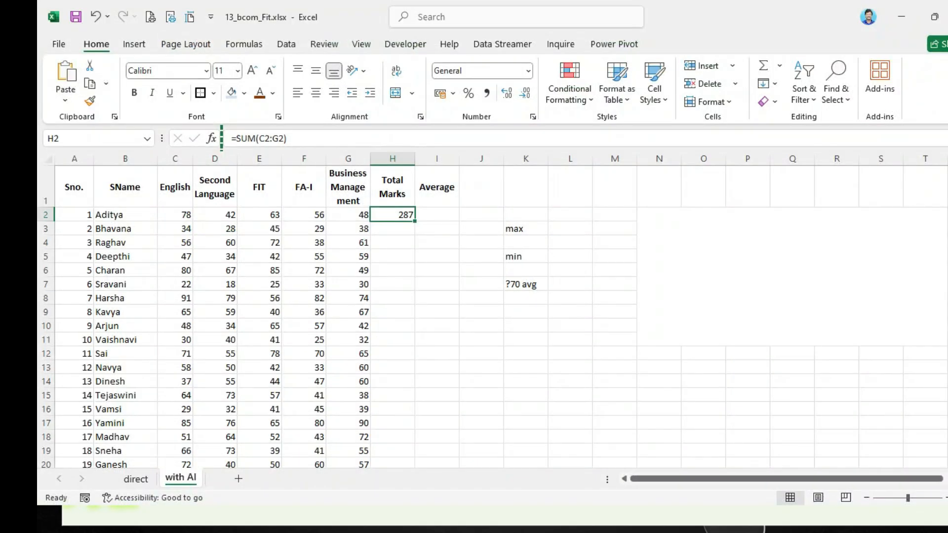
click(437, 215)
key(ctrl+v)
Copy the maximum total formula =MAX(H2:H100) from ChatGPT and paste it into L3 beside the max label in Excel
key(alt+Tab)
click(450, 316)
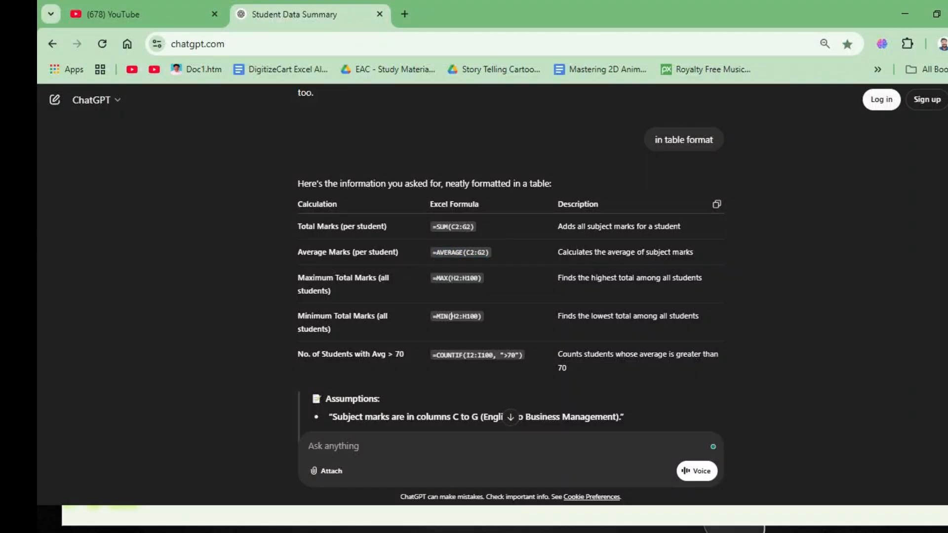
key(alt+Tab)
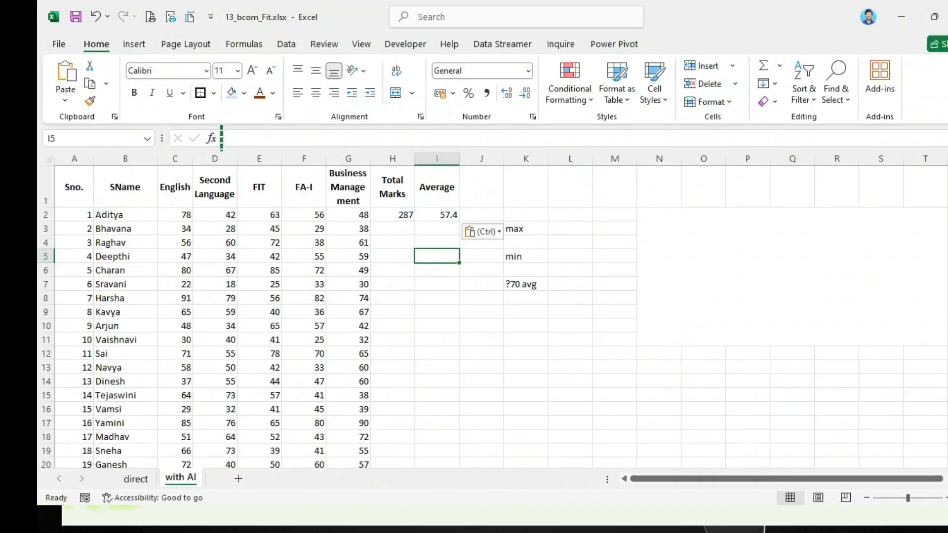
key(alt+Tab)
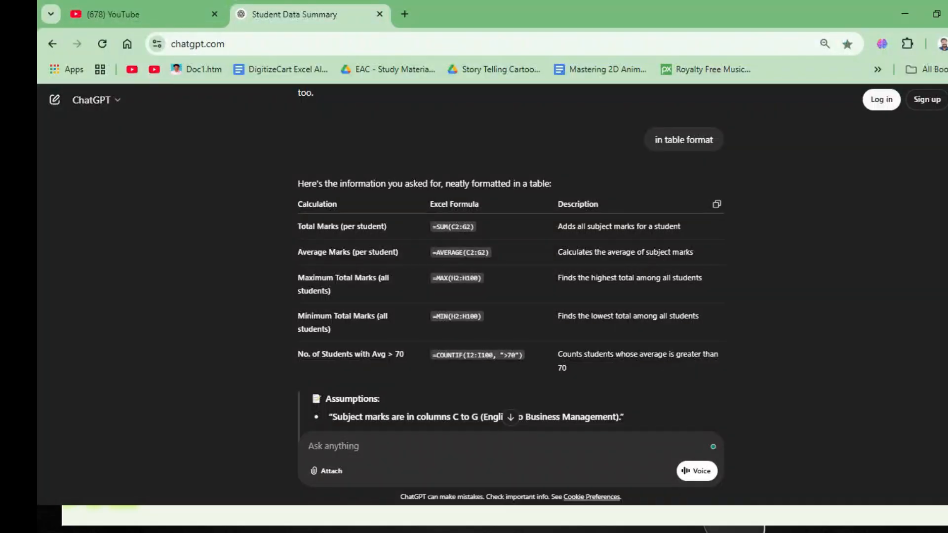
key(alt+Tab)
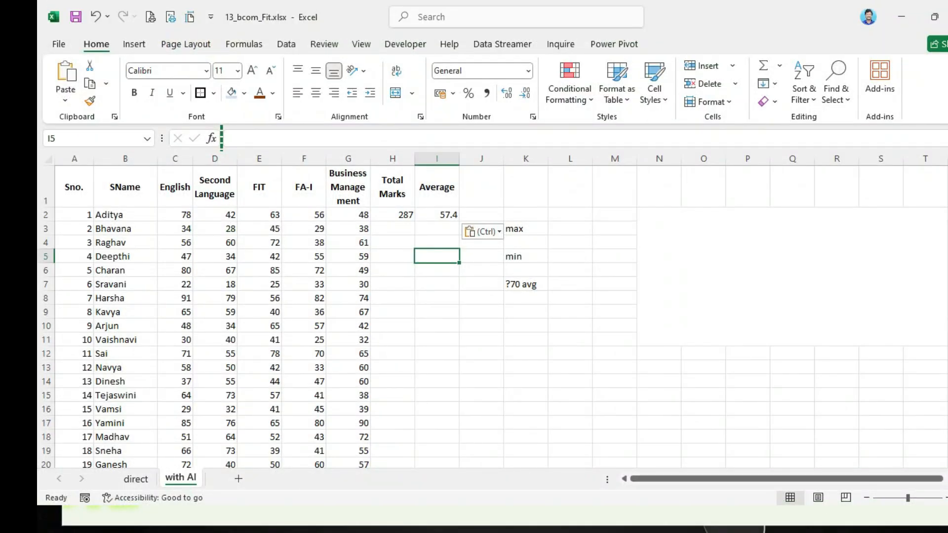
key(alt+Tab)
drag(433, 253, 460, 253)
click(440, 278)
drag(432, 278, 482, 278)
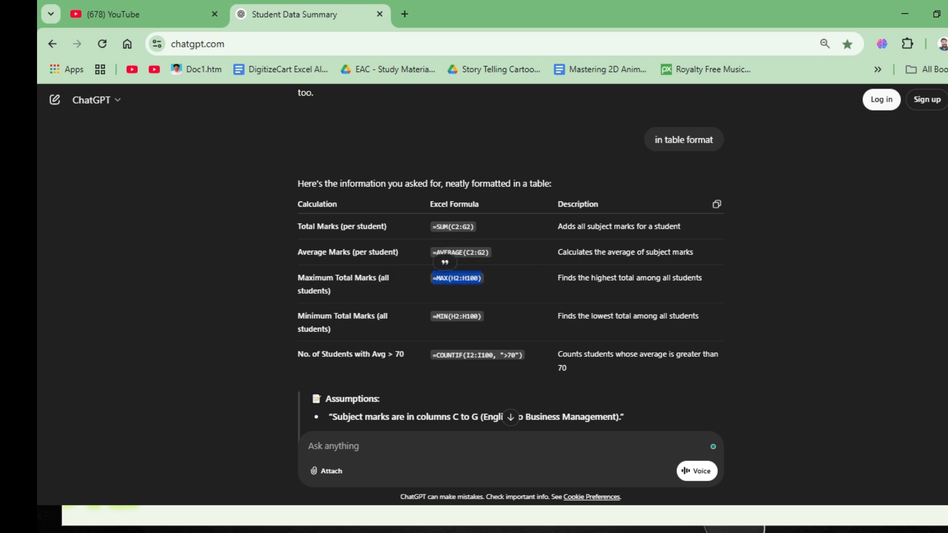
key(alt+Tab)
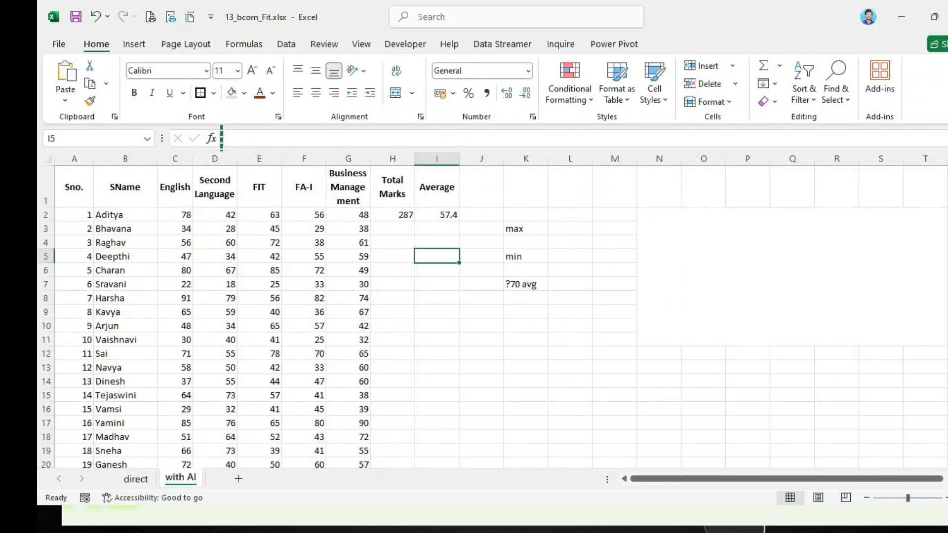
click(570, 229)
text(=MAX(H2:H100))
Copy =MIN(H2:H100) from ChatGPT, paste it into L5 beside the min label in Excel, and check the range used in L3
key(alt+Tab)
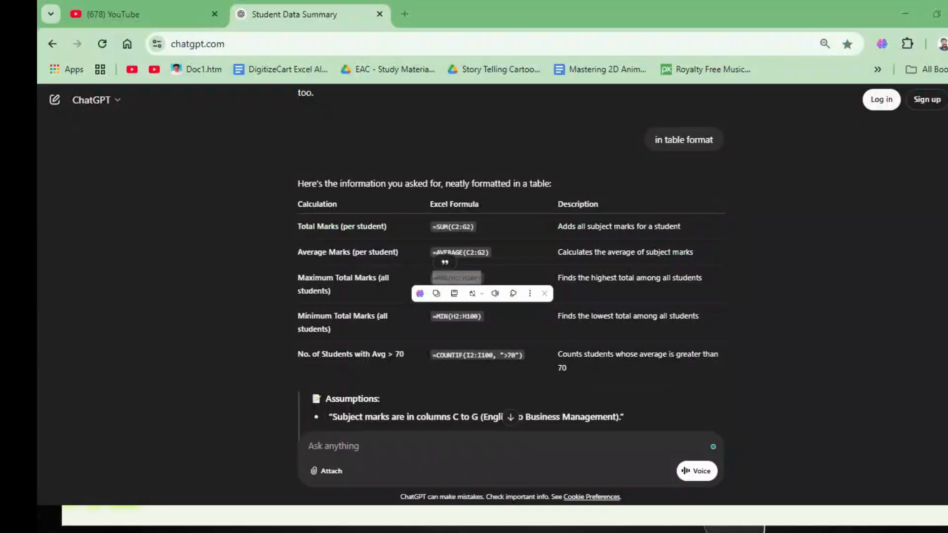
click(481, 316)
drag(433, 316, 481, 316)
key(ctrl+c)
key(alt+Tab)
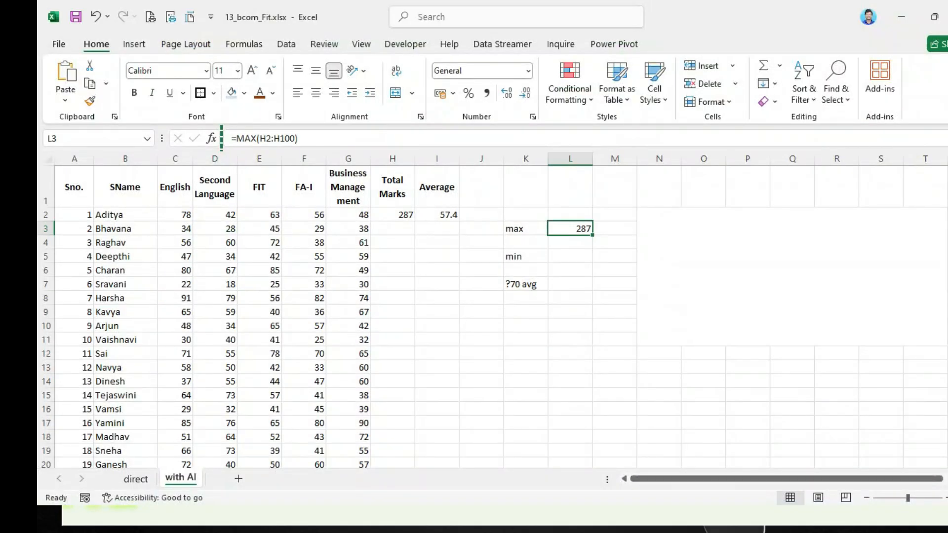
click(570, 256)
key(ctrl+v)
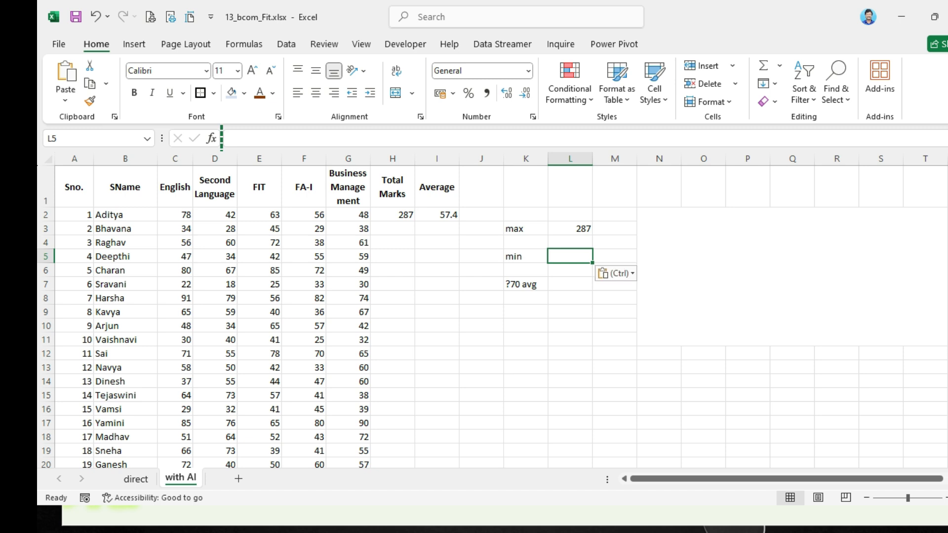
double_click(574, 229)
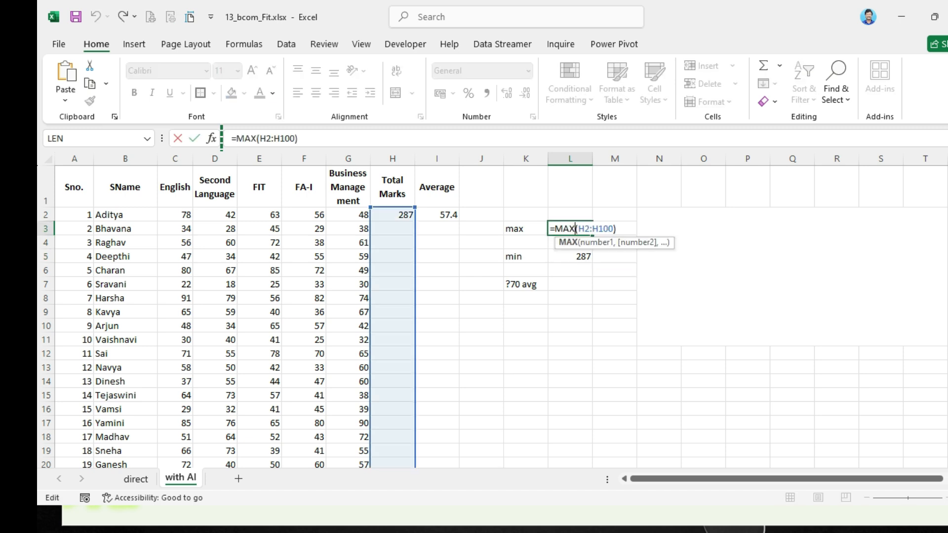
click(481, 313)
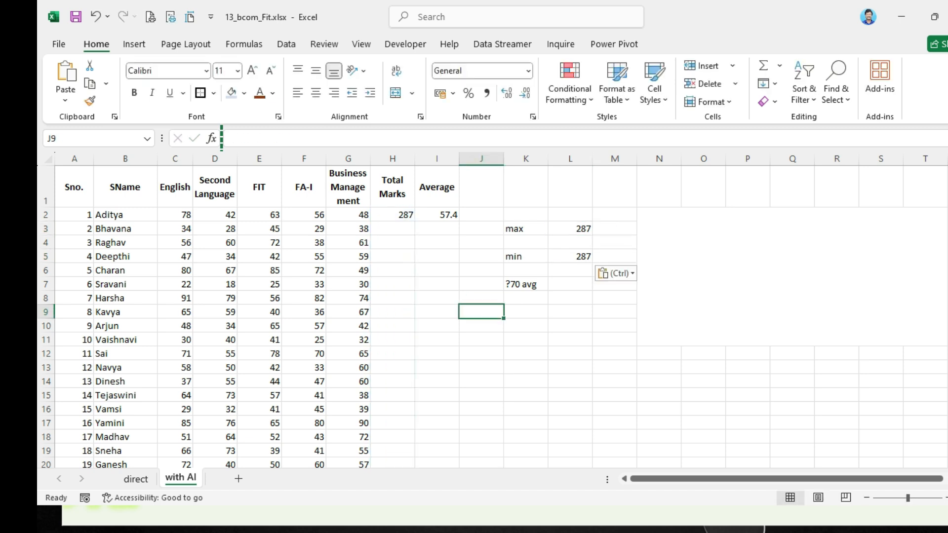
Copy =COUNTIF(I2:I100, ">70") from ChatGPT and paste it into L7 beside the "?70 avg" label in Excel
key(alt+Tab)
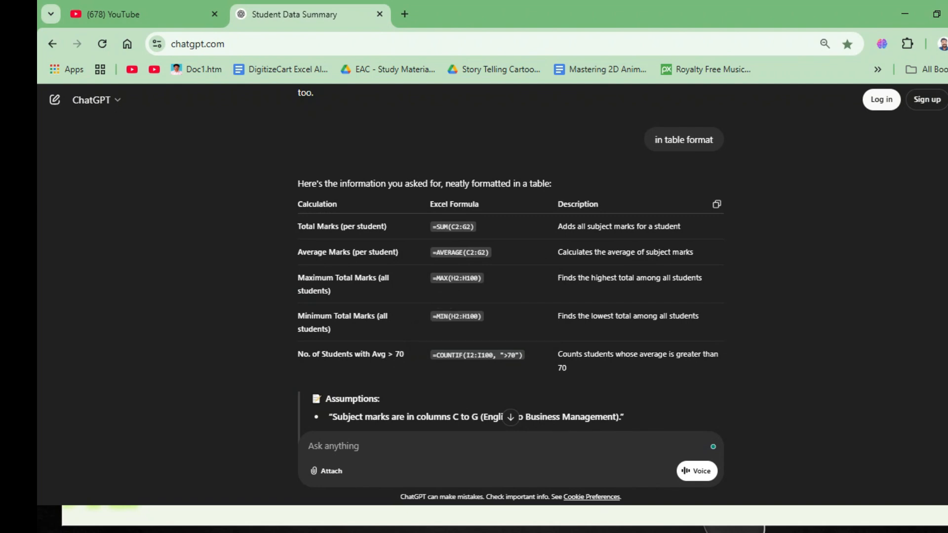
scroll(510, 257, down, 1)
drag(432, 285, 522, 286)
key(ctrl+c)
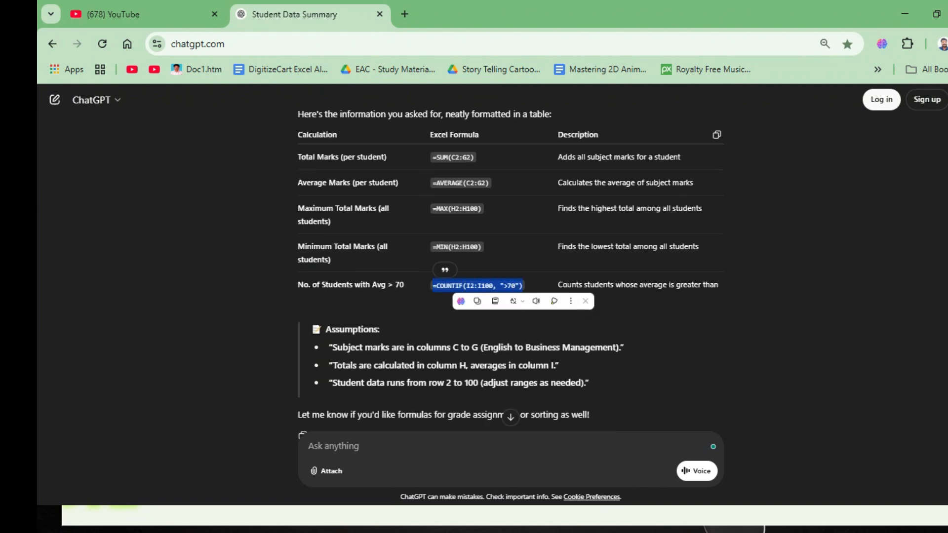
key(alt+Tab)
click(570, 285)
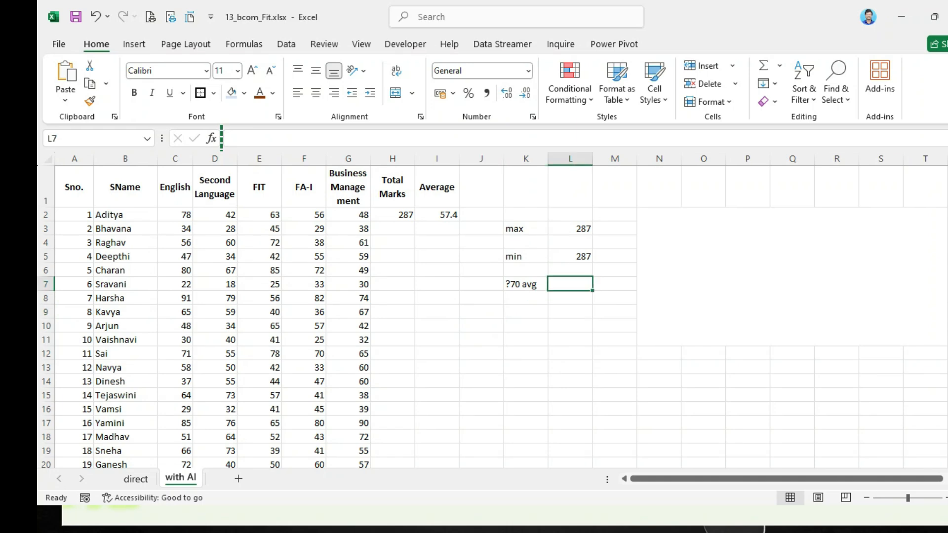
key(ctrl+v)
click(571, 326)
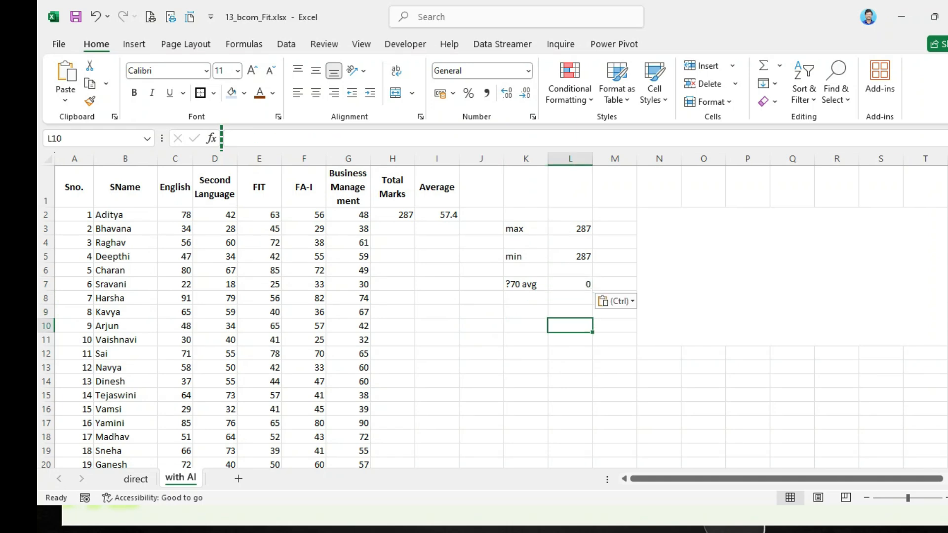
Fill the total and average formulas in H2:I2 down through all student rows
drag(392, 215, 437, 215)
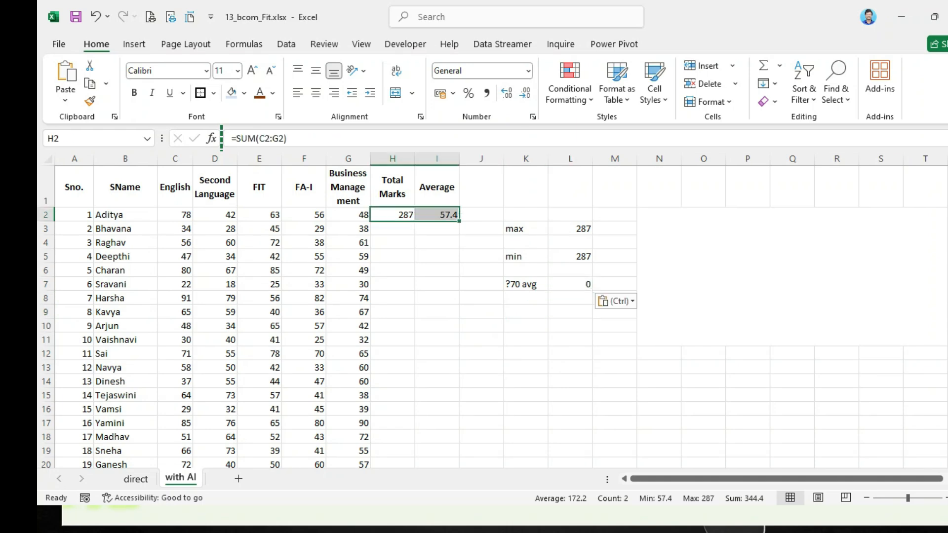
double_click(459, 222)
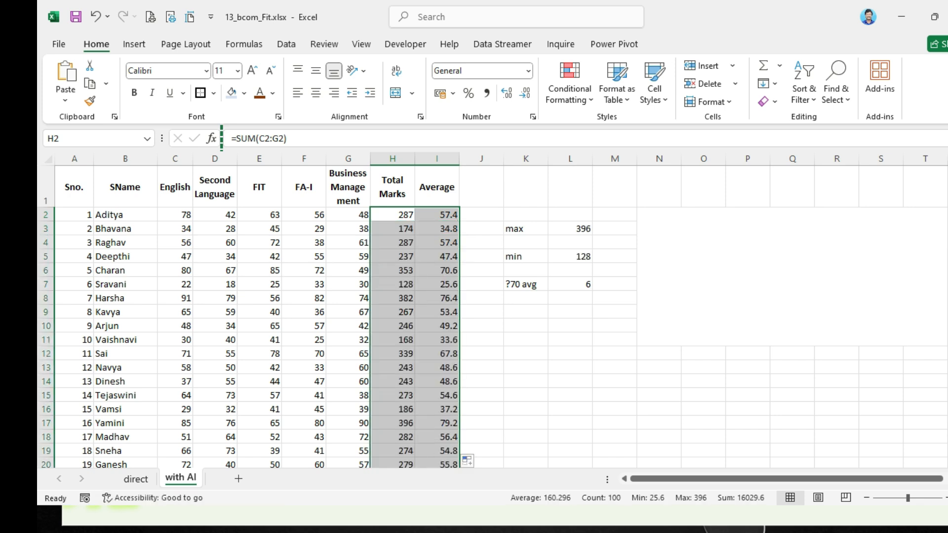
click(526, 367)
Check the max, min and count formulas in column L and compare the results with the "direct" sheet
click(571, 228)
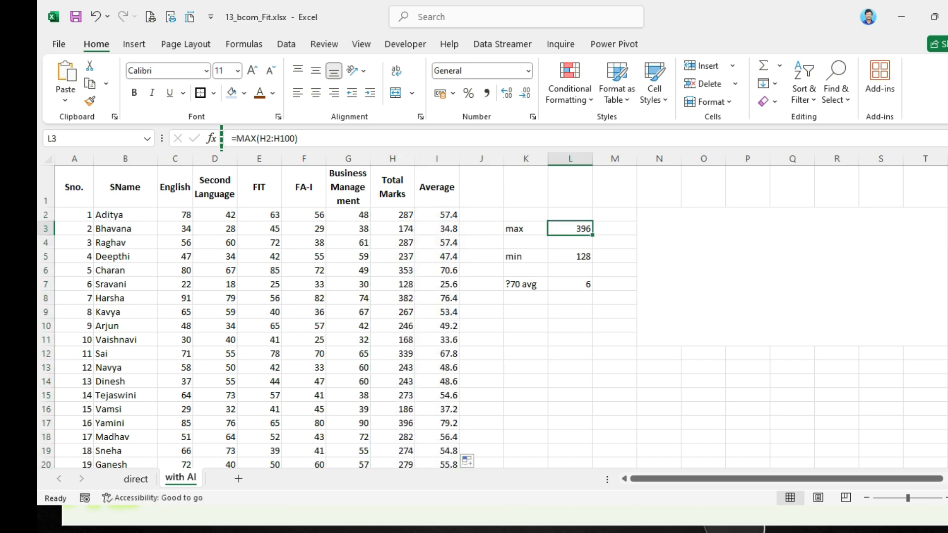
click(570, 256)
click(570, 285)
click(570, 326)
click(136, 480)
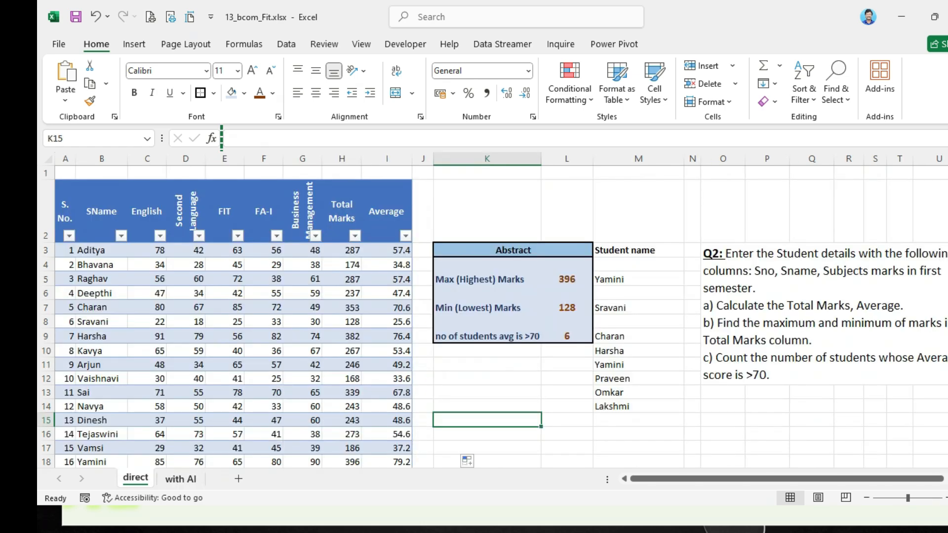
click(181, 479)
drag(392, 215, 437, 215)
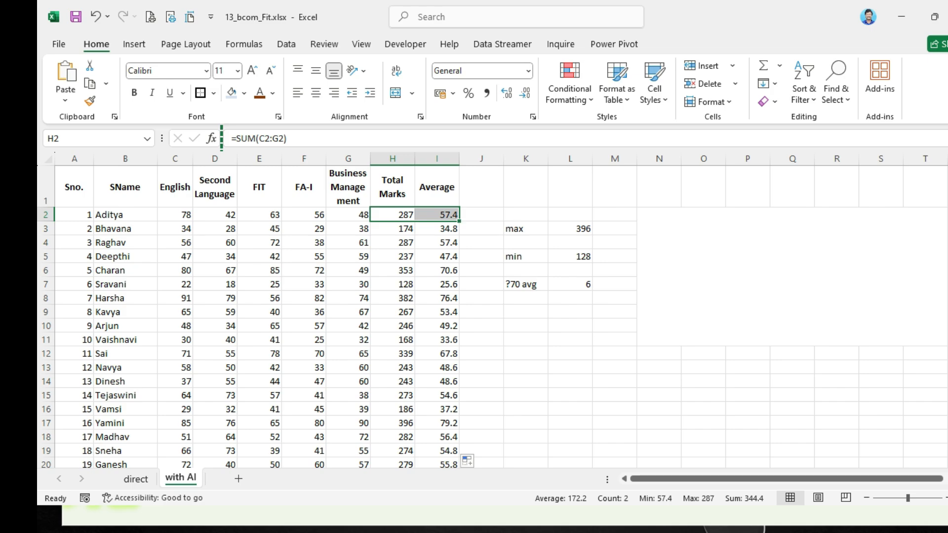
Copy the Summary Calculations table from ChatGPT's side-by-side answer and paste it at K3 on the "with AI" sheet
key(alt+Tab)
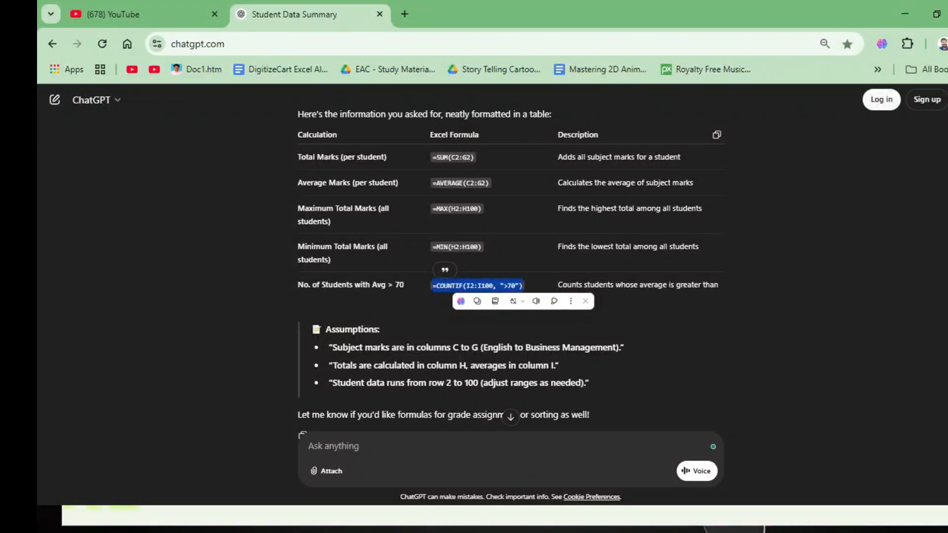
scroll(511, 257, down, 6)
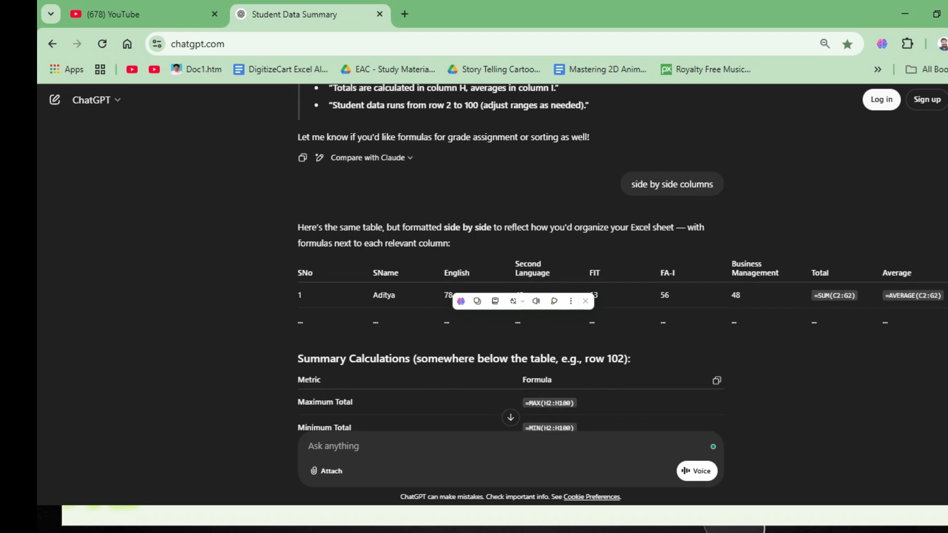
scroll(511, 256, down, 2)
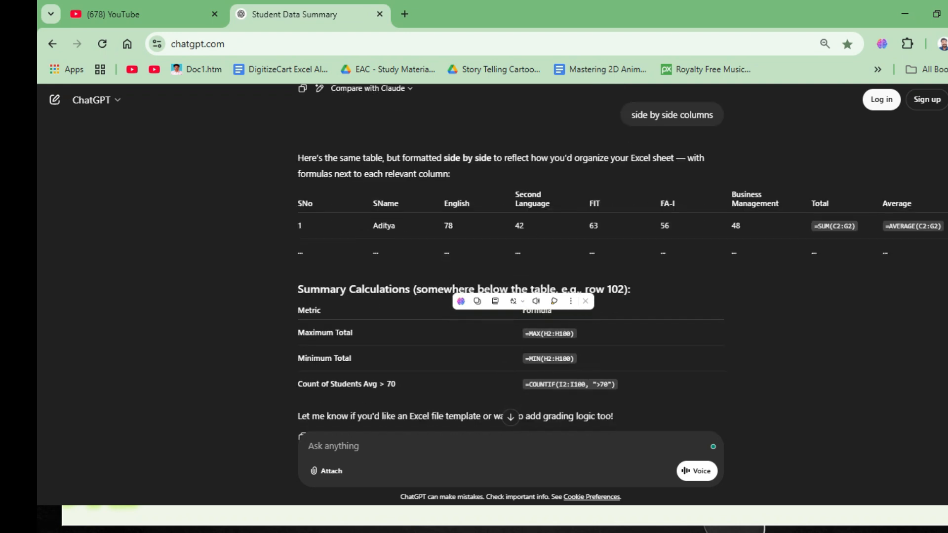
drag(813, 226, 942, 226)
scroll(943, 227, down, 2)
click(529, 288)
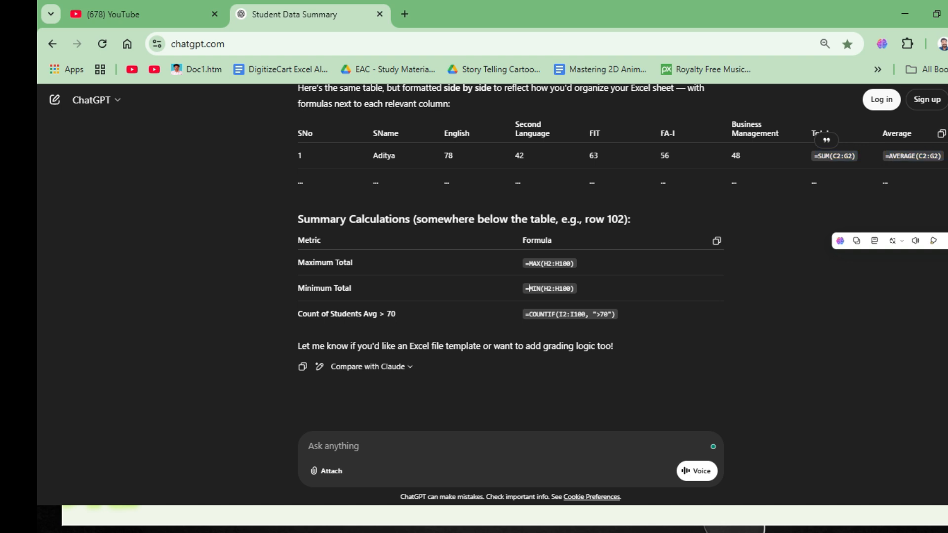
drag(299, 240, 618, 316)
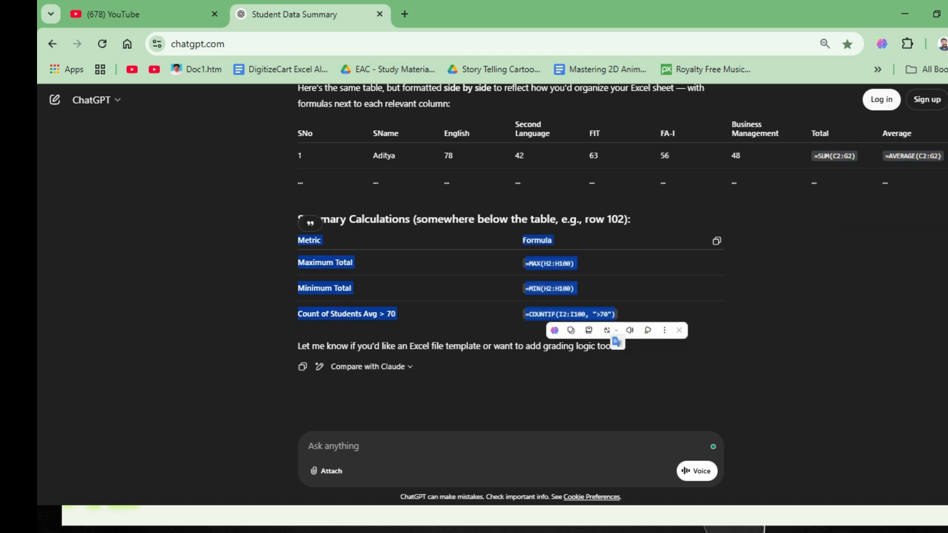
click(571, 330)
key(alt+Tab)
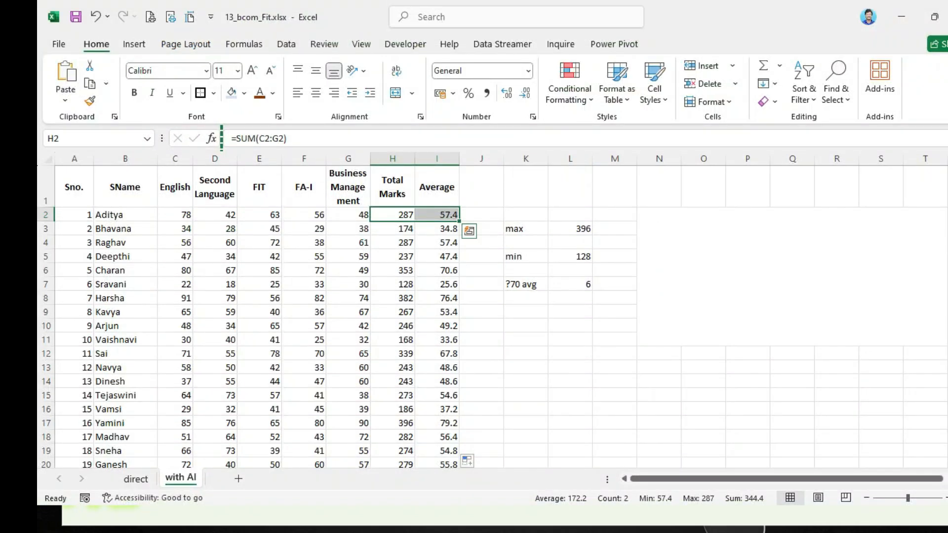
click(526, 229)
key(ctrl+v)
click(571, 381)
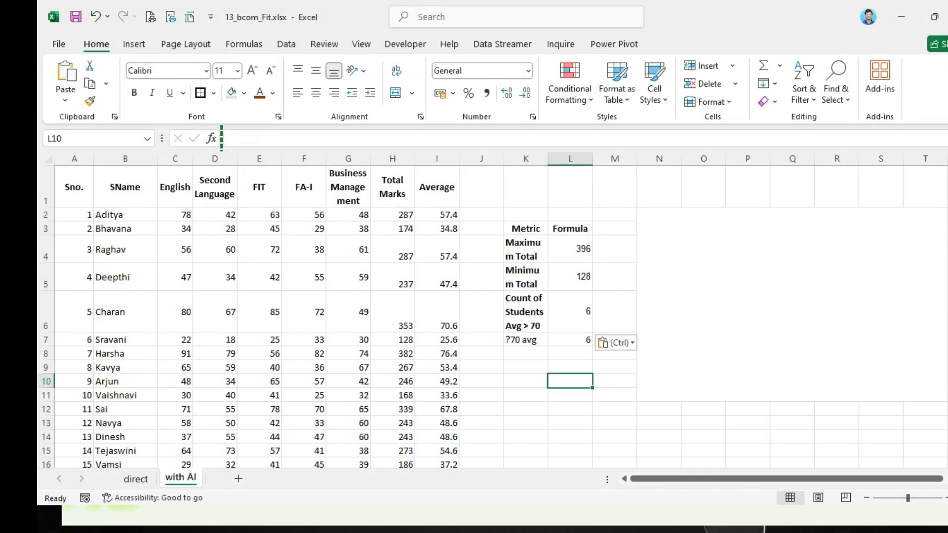
Autofit column K and clear the leftover "?70 avg" label and its formula from K7 and L7
double_click(548, 158)
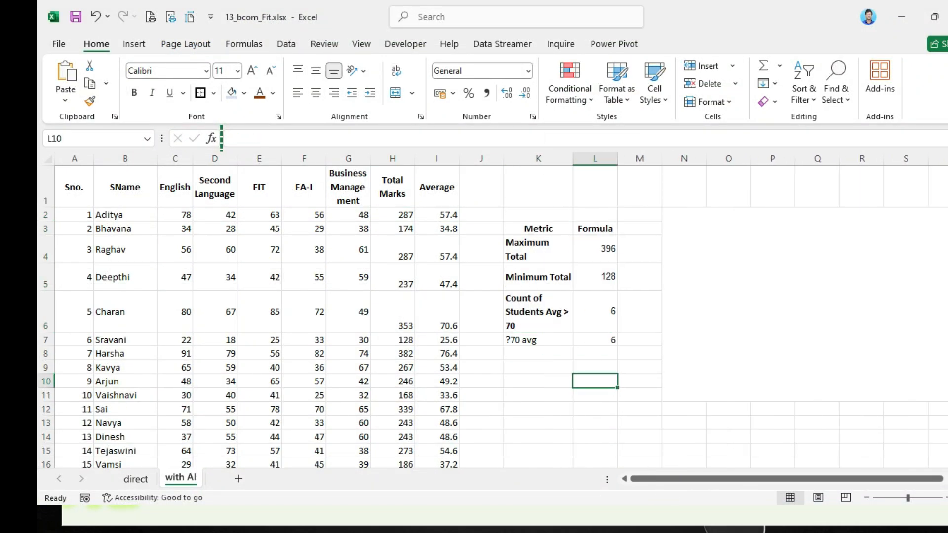
click(539, 340)
key(Delete)
click(595, 340)
key(Delete)
click(595, 367)
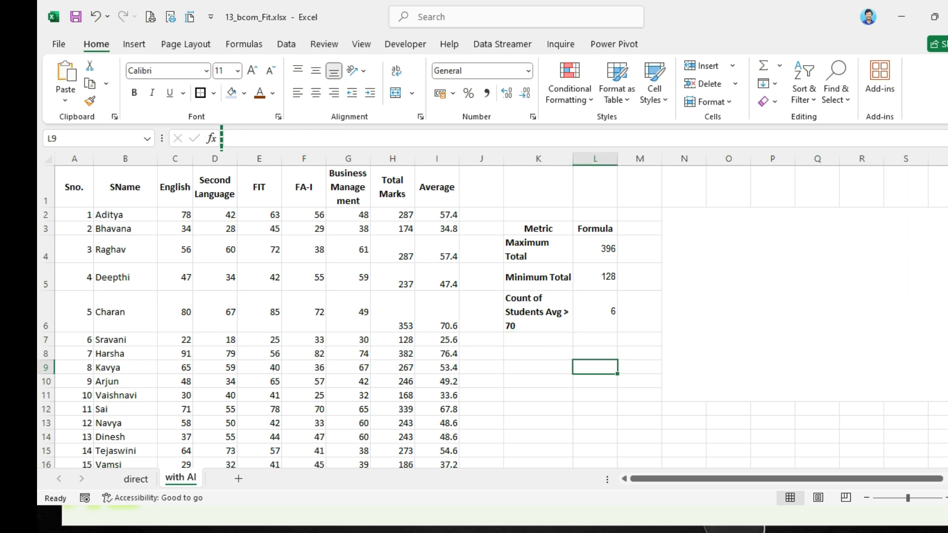
Widen column K until "Count of Students Avg > 70" fits on one line, and autofit the height of row 6
drag(572, 159, 595, 158)
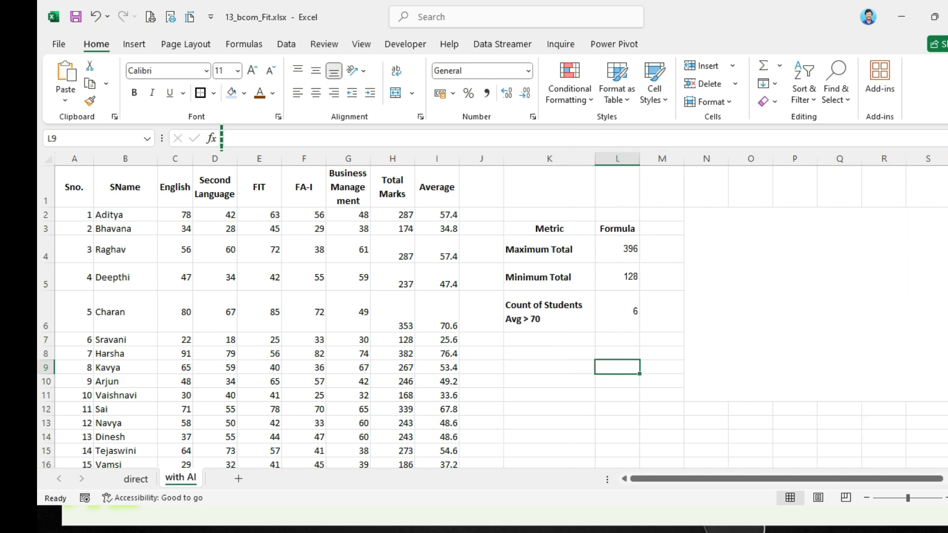
click(549, 353)
click(617, 354)
drag(595, 159, 622, 159)
double_click(45, 332)
click(563, 367)
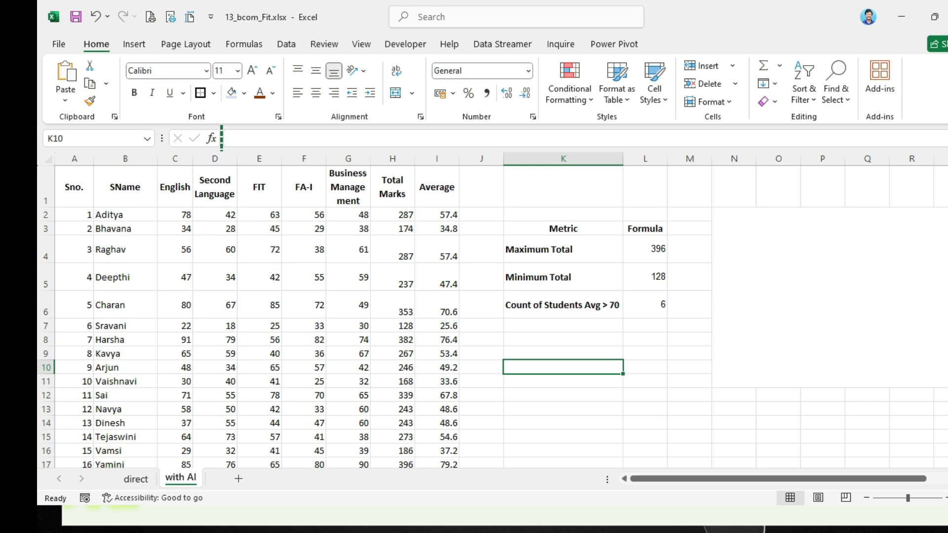
key(alt+Tab)
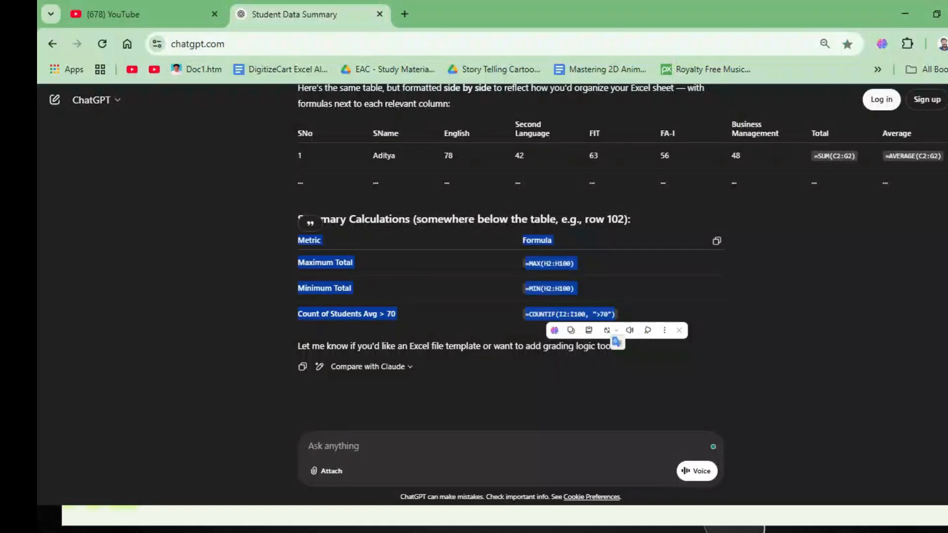
key(alt+Tab)
key(Down)
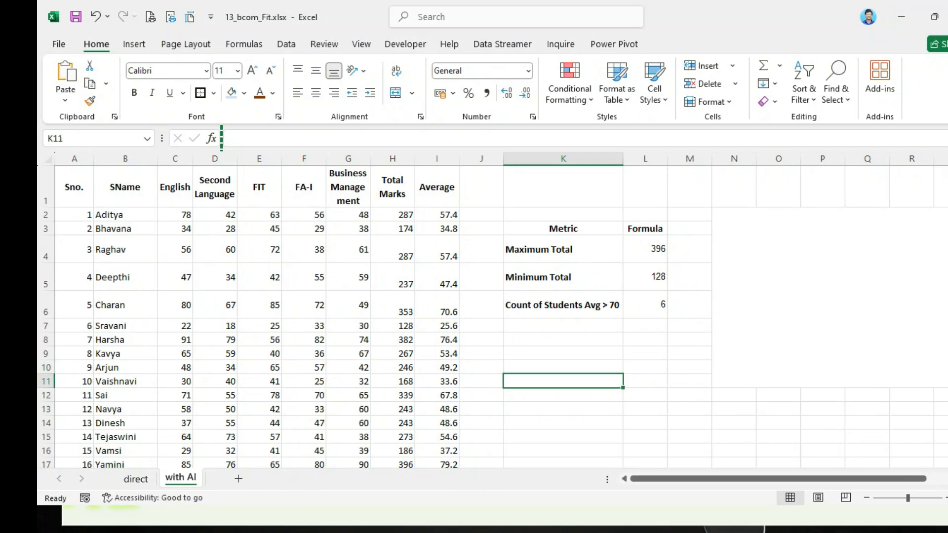